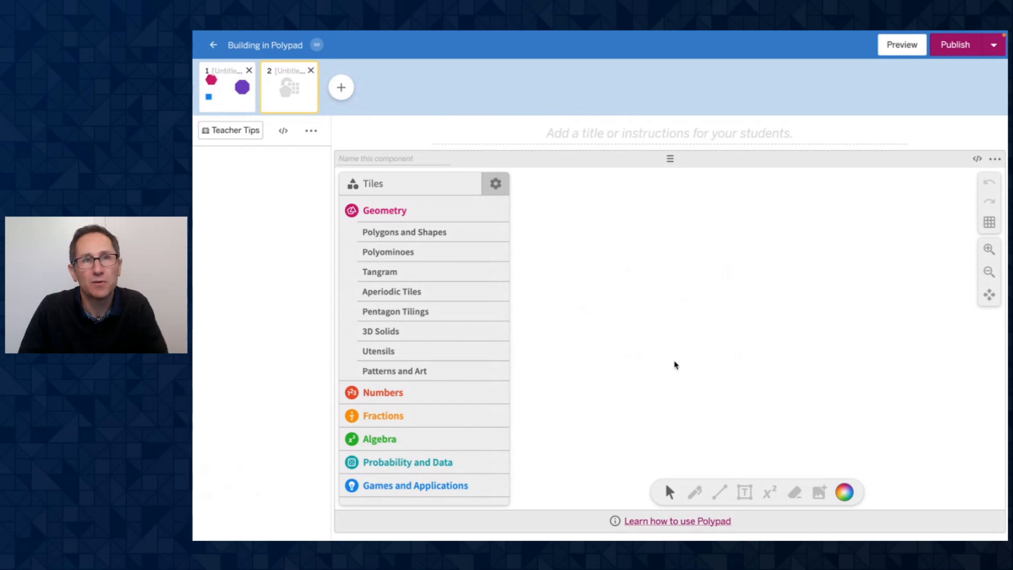
# - Place a balance scale from the Algebra tiles onto the empty canvas and select it
pyautogui.click(381, 441)
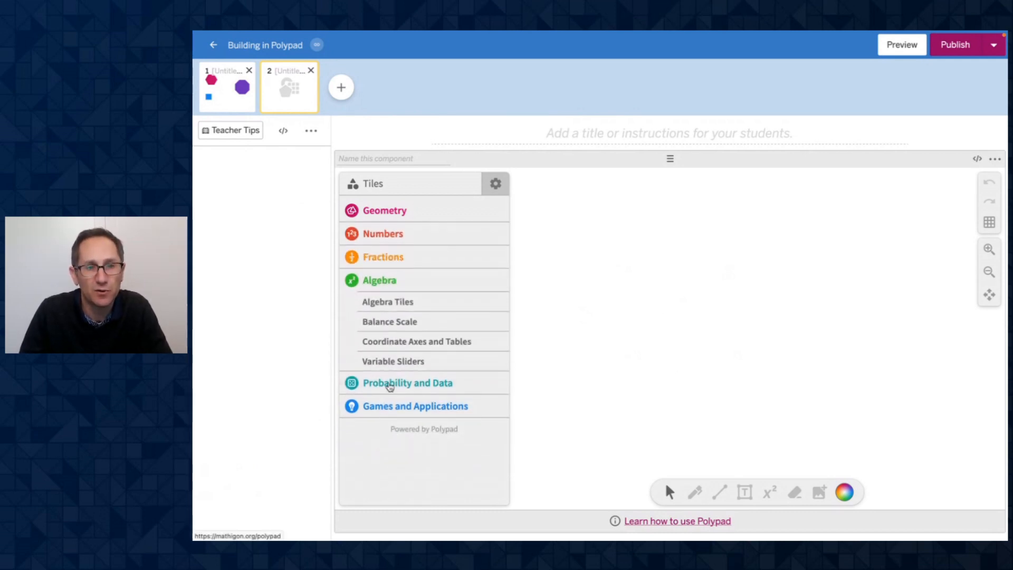
pyautogui.click(393, 322)
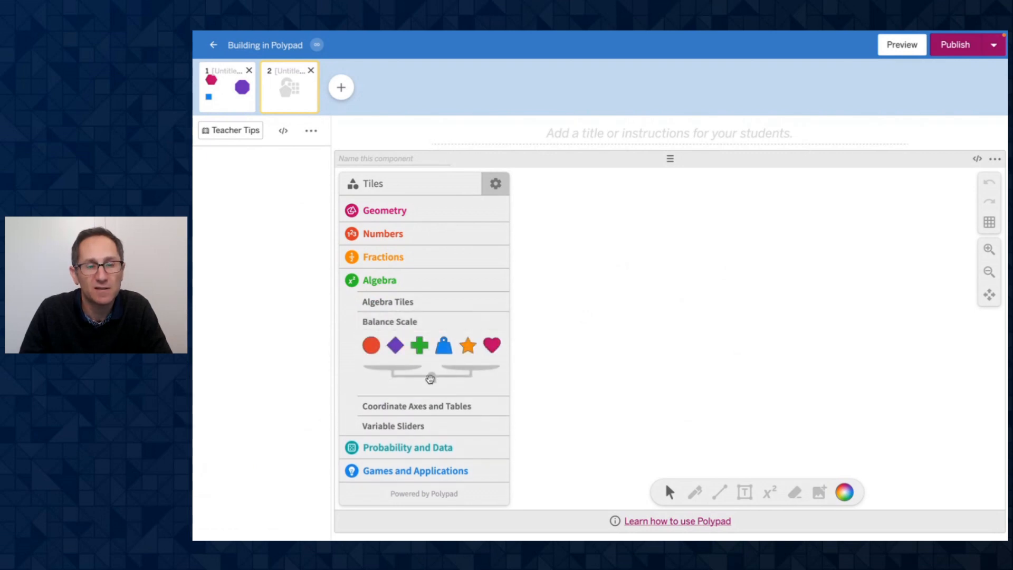
pyautogui.moveTo(431, 377); pyautogui.dragTo(754, 376)
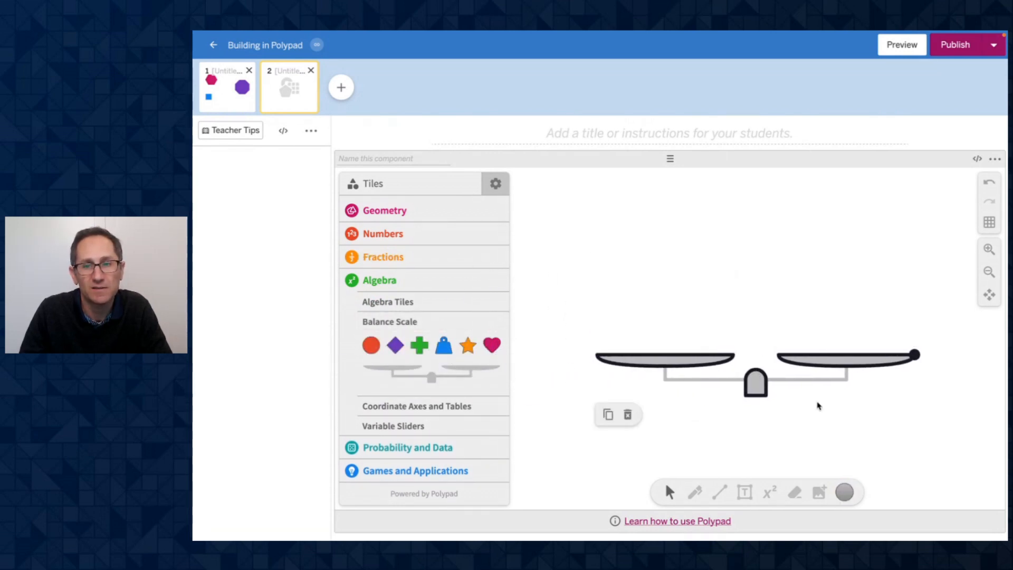
pyautogui.click(873, 421)
pyautogui.click(769, 381)
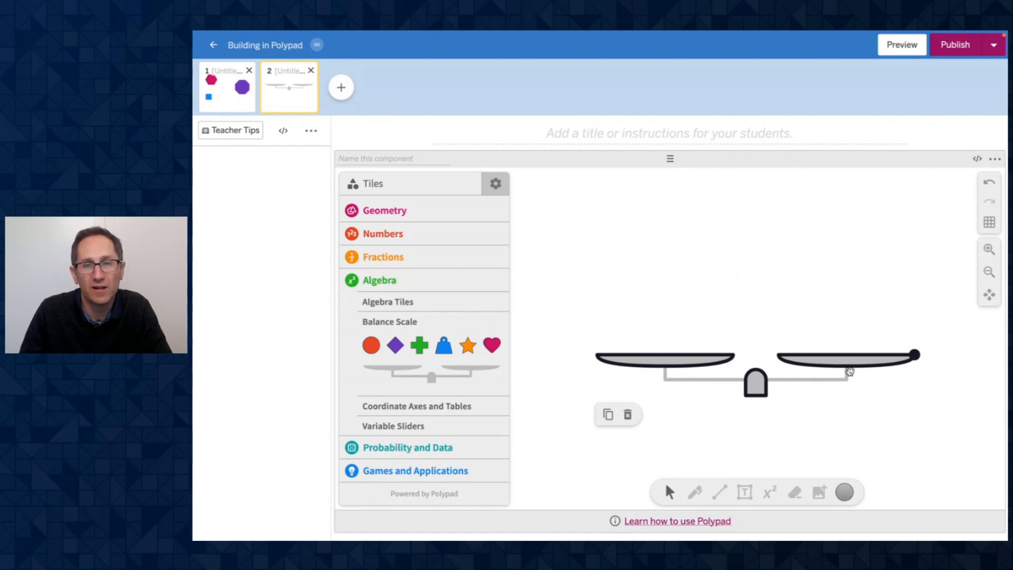
pyautogui.moveTo(914, 354)
pyautogui.mouseDown()
pyautogui.moveTo(973, 353)
pyautogui.moveTo(857, 353)
pyautogui.moveTo(917, 354)
pyautogui.mouseUp()
pyautogui.scroll(-3, 641, 403)
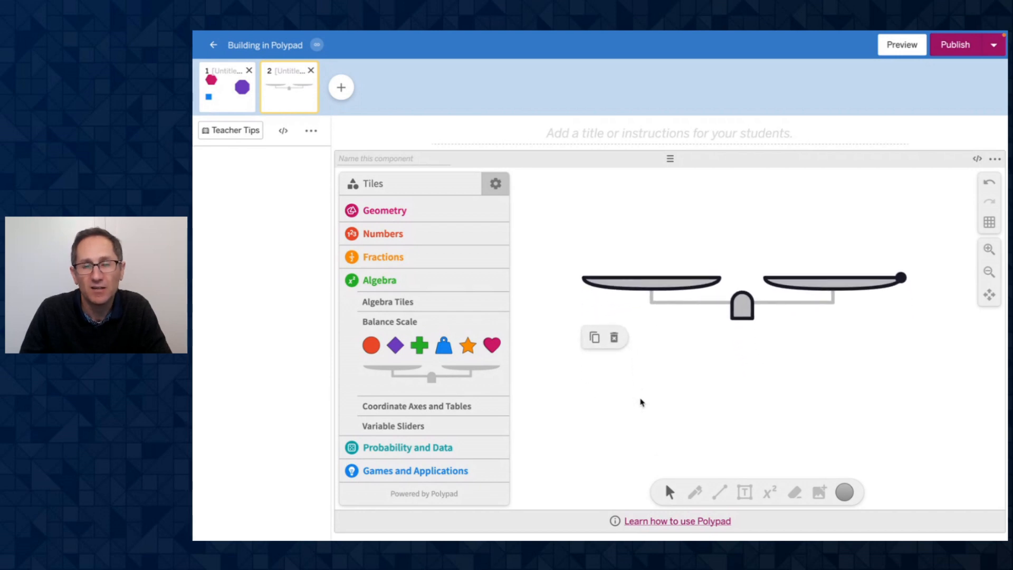
# - Duplicate the balance scale, move one of the two scales down the canvas and delete the extra one
pyautogui.click(592, 339)
pyautogui.moveTo(755, 317); pyautogui.dragTo(741, 444)
pyautogui.click(609, 469)
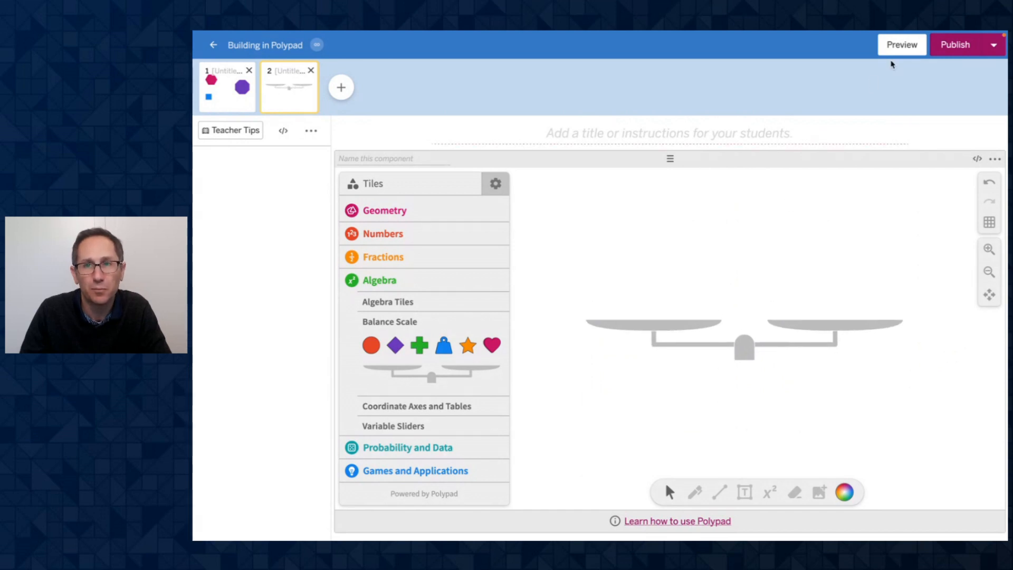
# - Preview the student screen, widen the balance scale there by its end handle, and close the preview
pyautogui.click(900, 43)
pyautogui.click(687, 318)
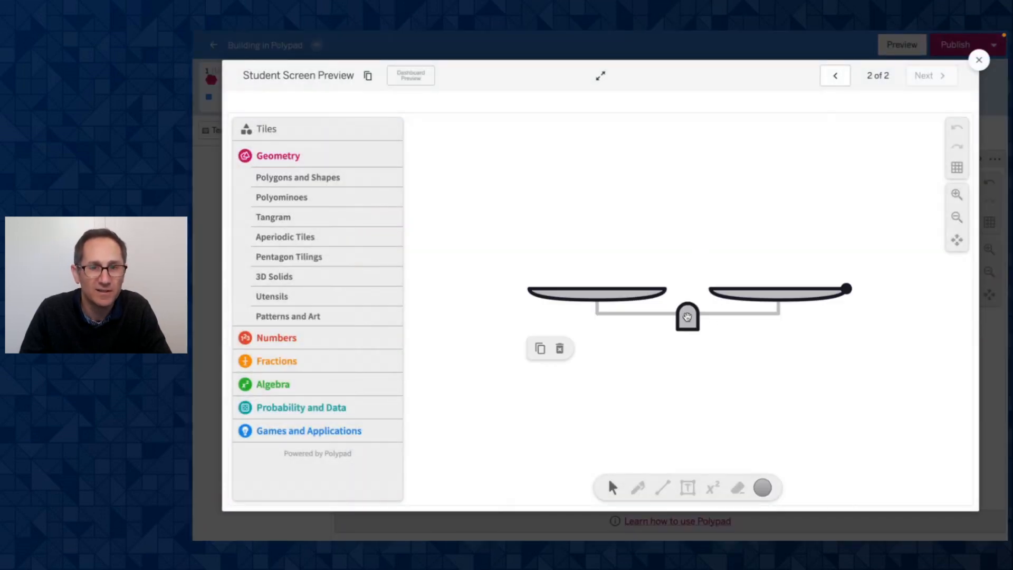
pyautogui.moveTo(845, 288)
pyautogui.mouseDown()
pyautogui.moveTo(887, 287)
pyautogui.moveTo(858, 294)
pyautogui.mouseUp()
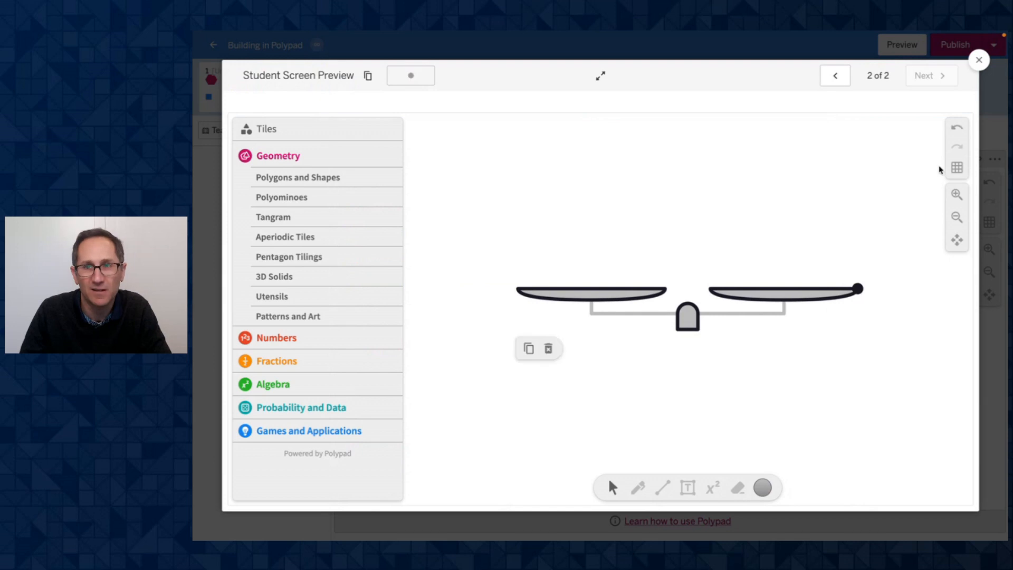
pyautogui.click(979, 60)
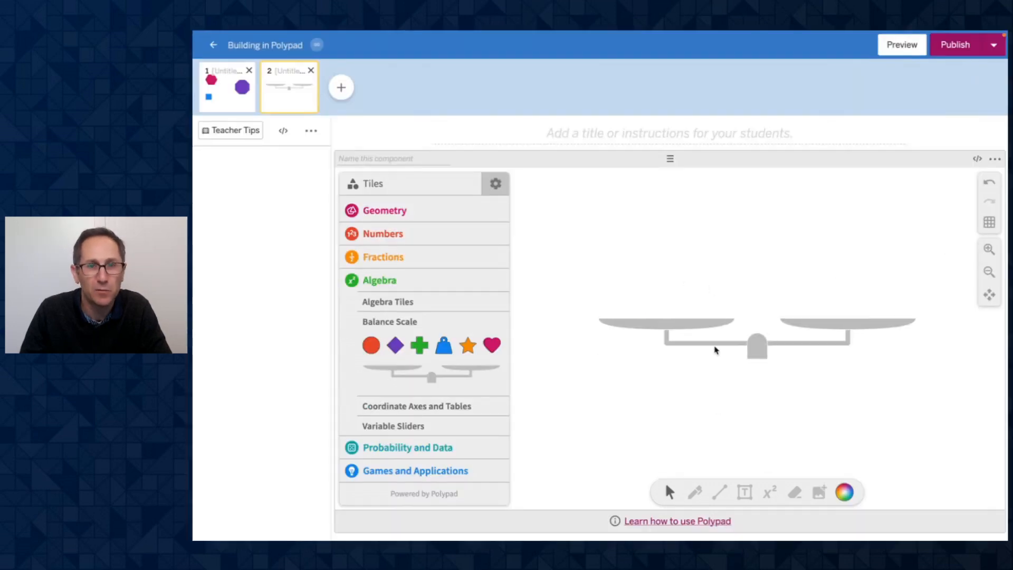
# - Shift the balance scale slightly lower and check the student screen preview again
pyautogui.moveTo(756, 351); pyautogui.dragTo(758, 385)
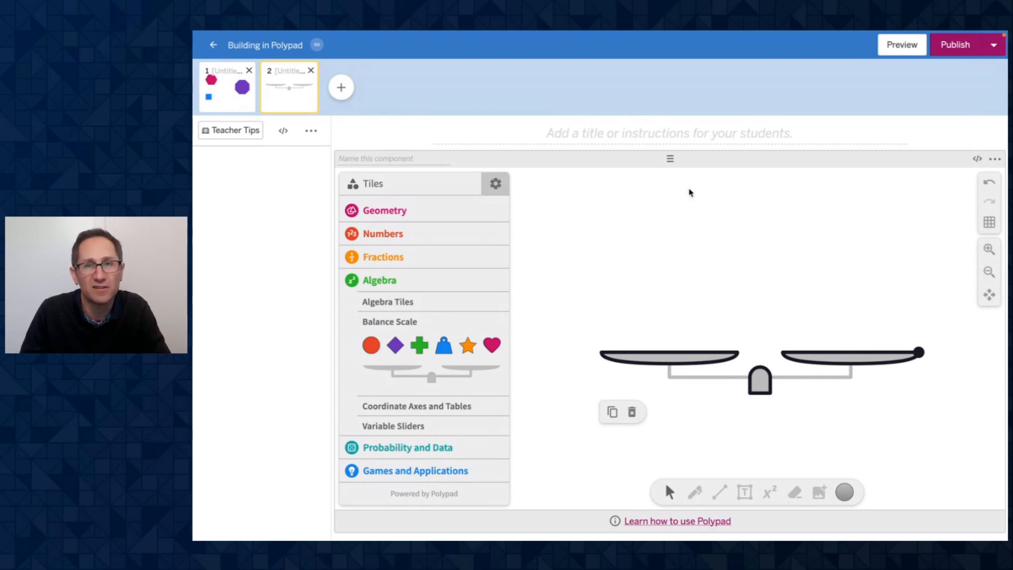
pyautogui.click(903, 46)
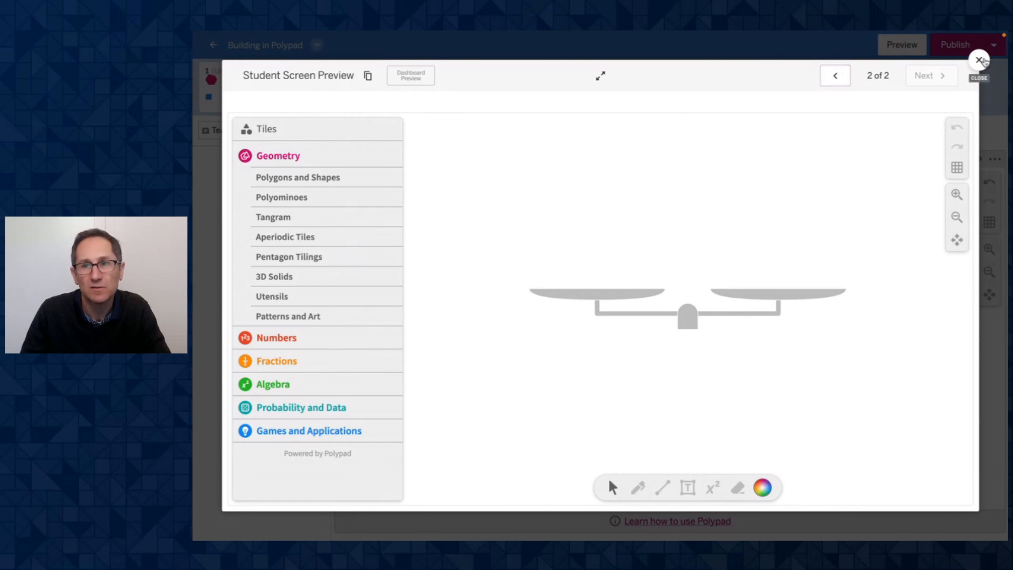
pyautogui.click(979, 61)
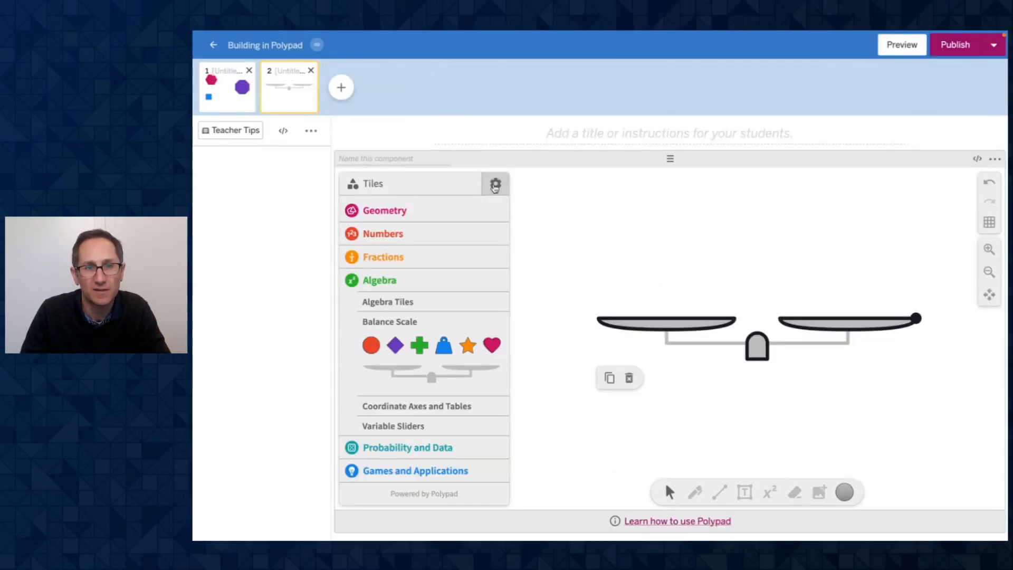
# - Enable Authoring mode in the Polypad settings and look through the feature, tile action and display options
pyautogui.click(495, 185)
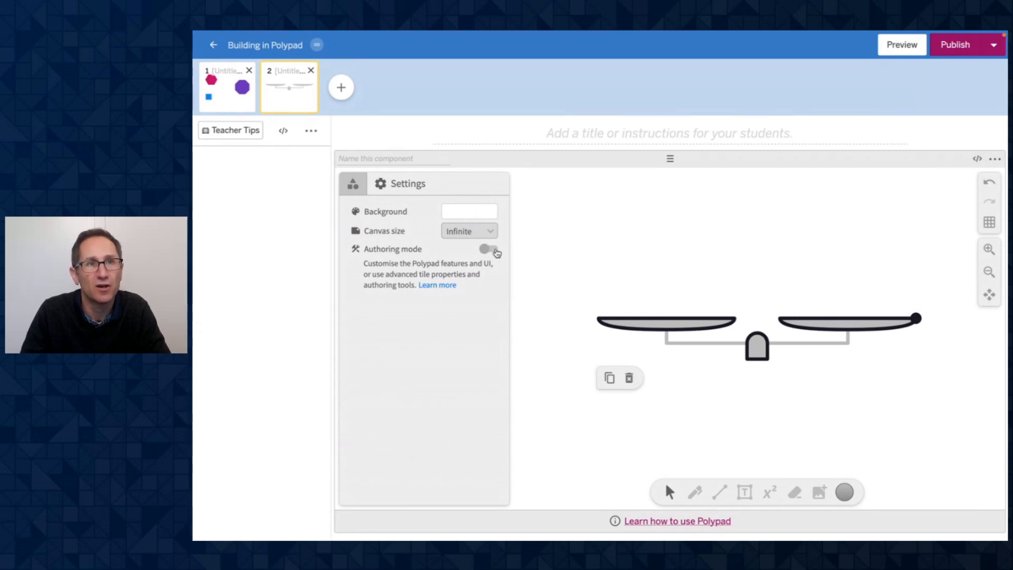
pyautogui.click(489, 252)
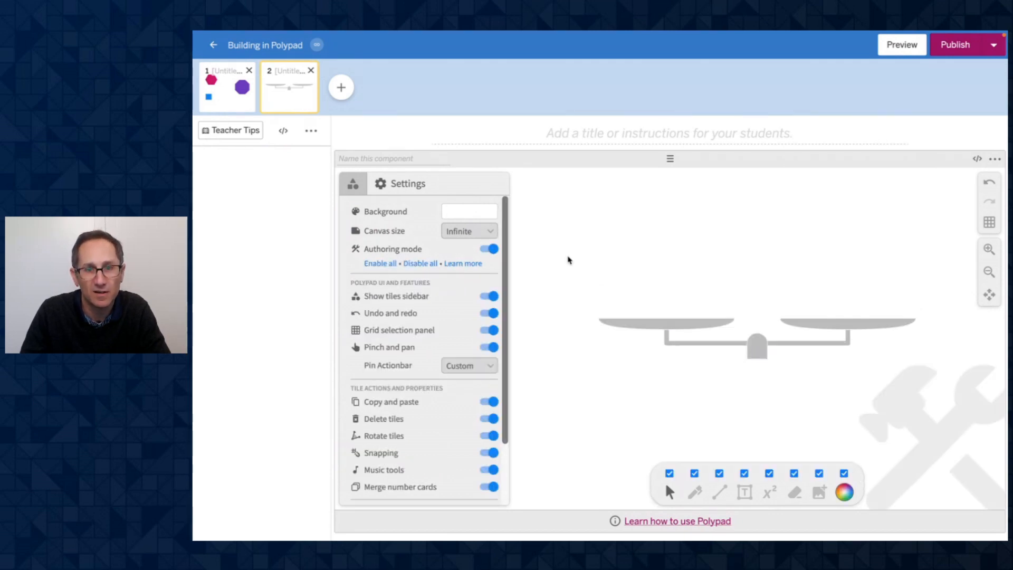
pyautogui.scroll(-3, 444, 294)
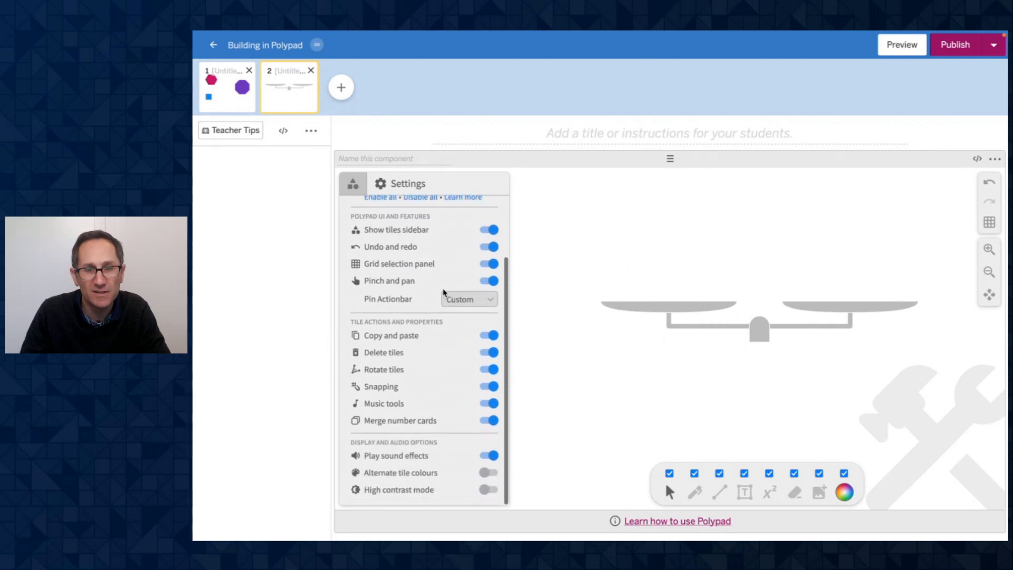
pyautogui.scroll(3, 445, 294)
pyautogui.scroll(-3, 444, 294)
pyautogui.scroll(1, 444, 294)
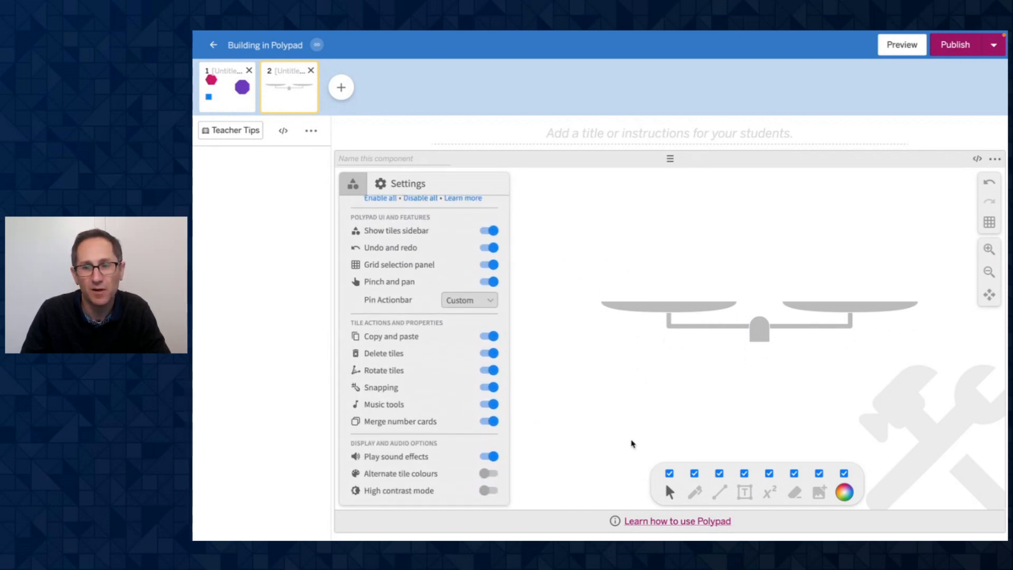
# - Disable the line, text, equation, image and colour tools, keeping only the select, pen and eraser tools
pyautogui.scroll(3, 470, 397)
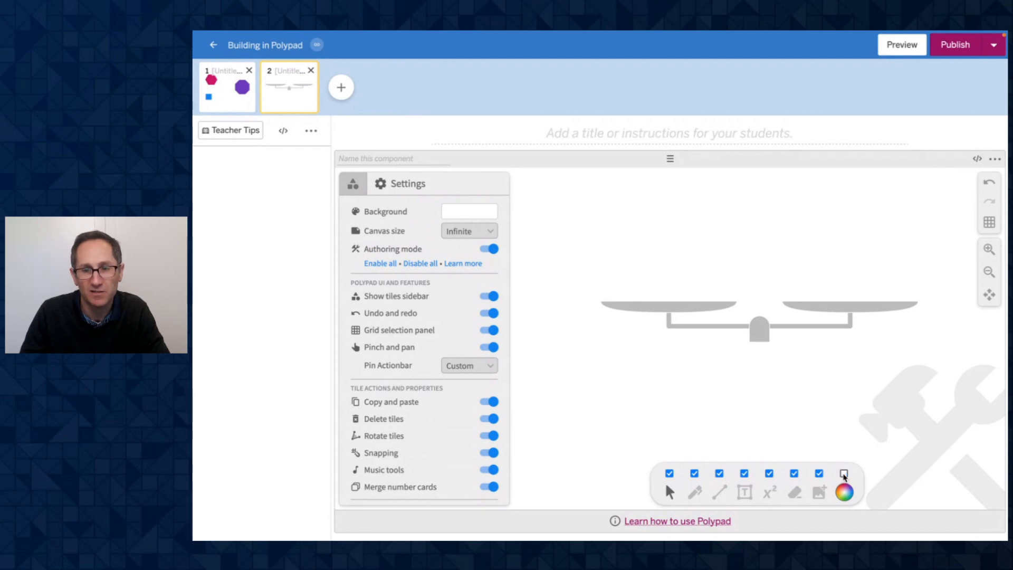
pyautogui.click(769, 475)
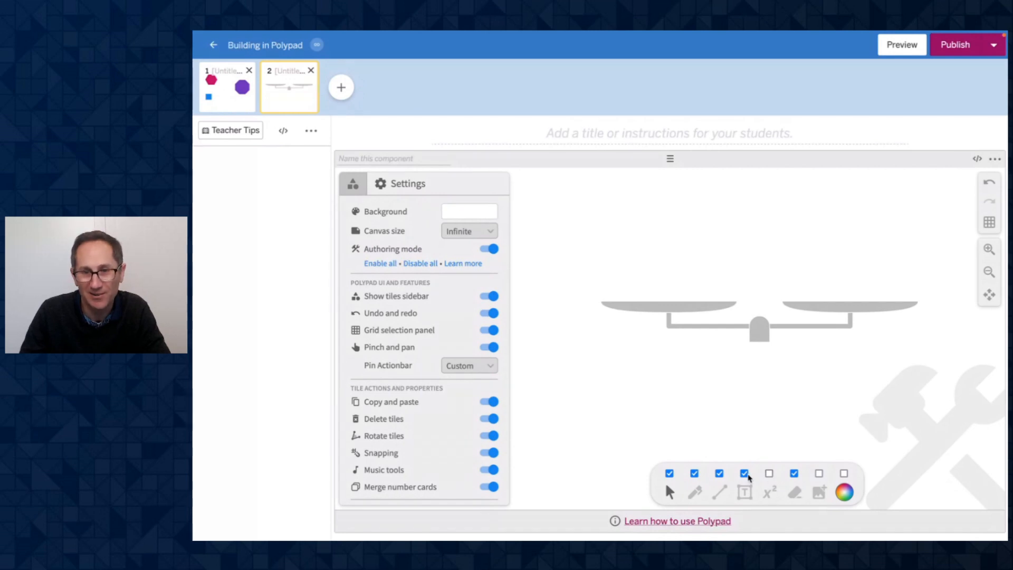
pyautogui.click(745, 474)
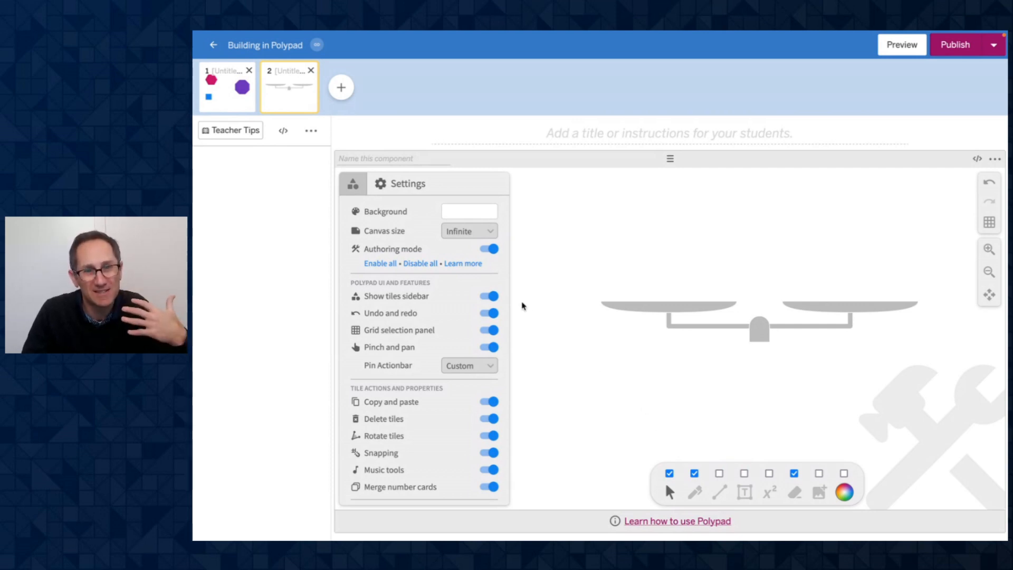
# - Turn off Authoring mode and check the reduced set of tools in the student screen preview
pyautogui.click(483, 250)
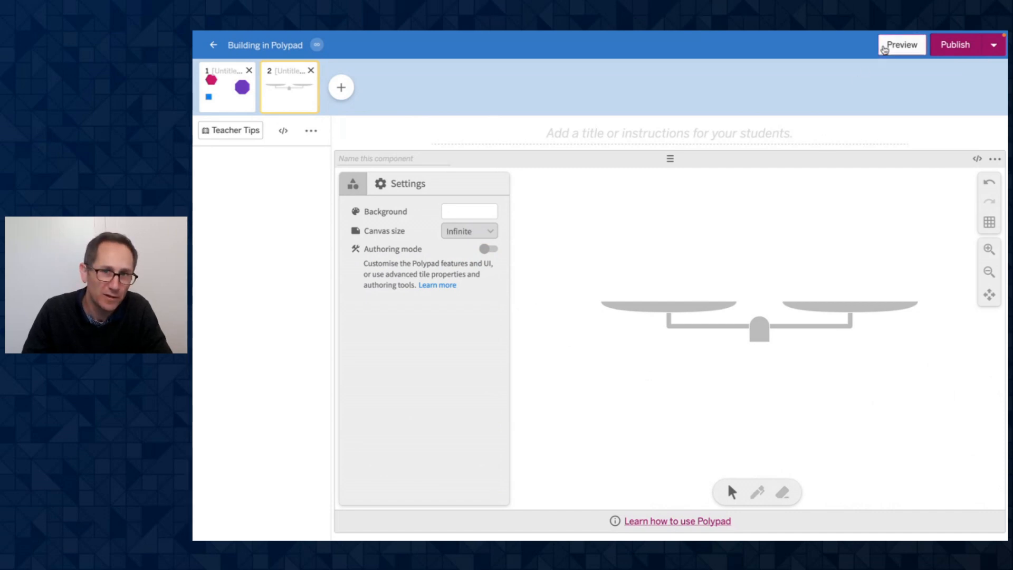
pyautogui.click(902, 44)
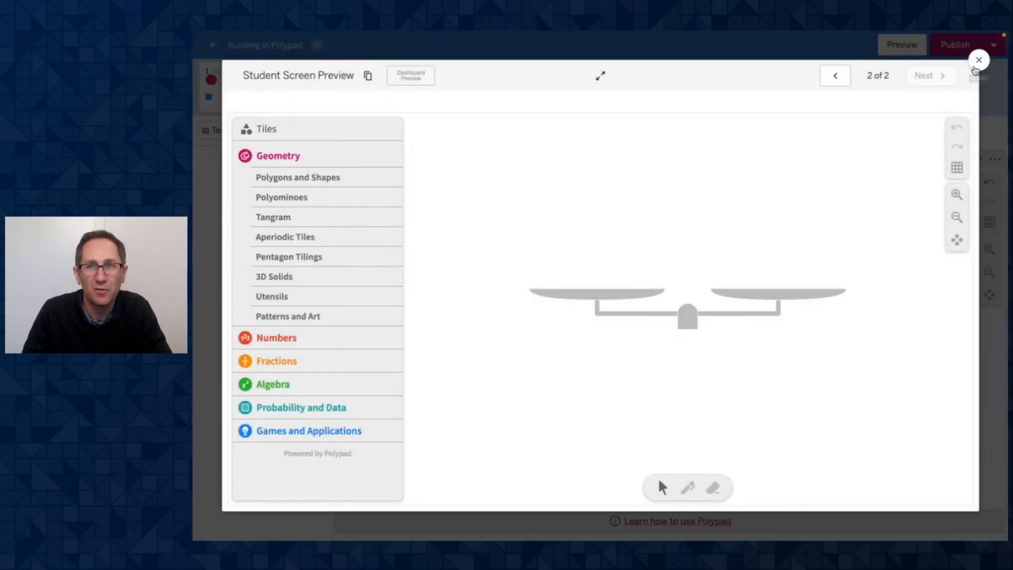
pyautogui.click(979, 60)
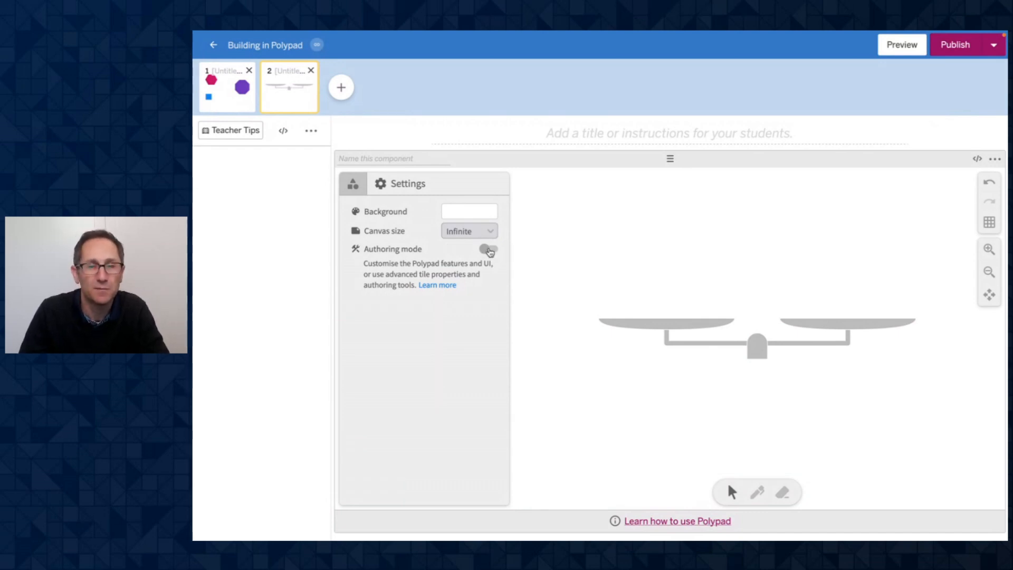
# - Turn Authoring mode back on, disable Show tiles sidebar, and check the tile category checkboxes
pyautogui.click(489, 250)
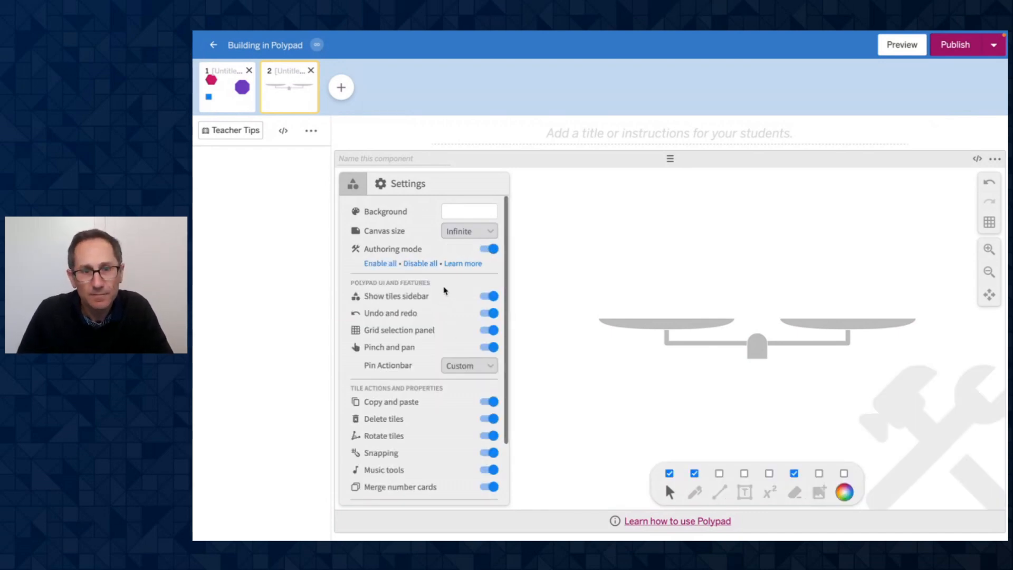
pyautogui.scroll(-3, 444, 291)
pyautogui.scroll(3, 444, 291)
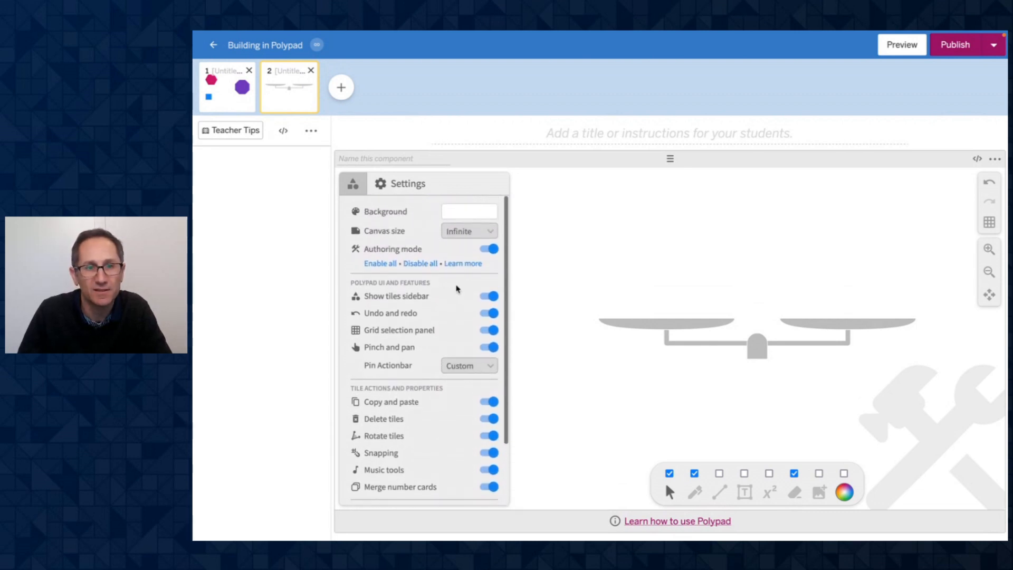
pyautogui.click(486, 298)
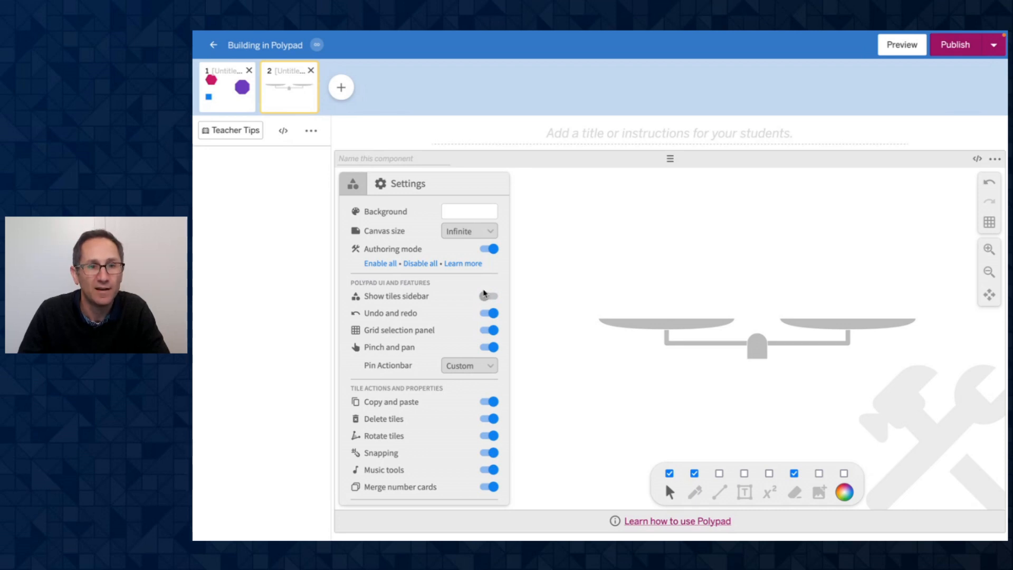
pyautogui.click(353, 184)
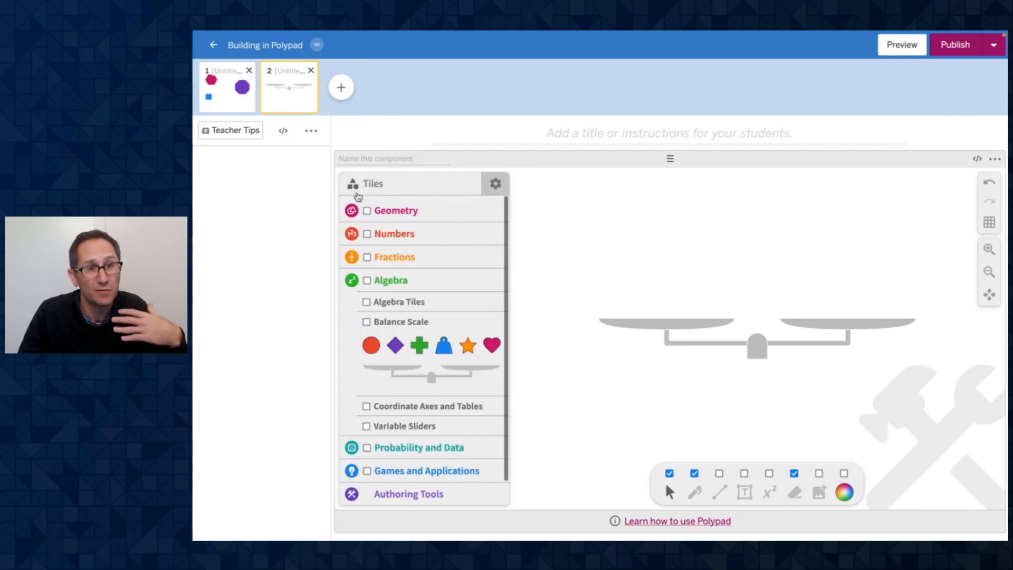
pyautogui.click(497, 188)
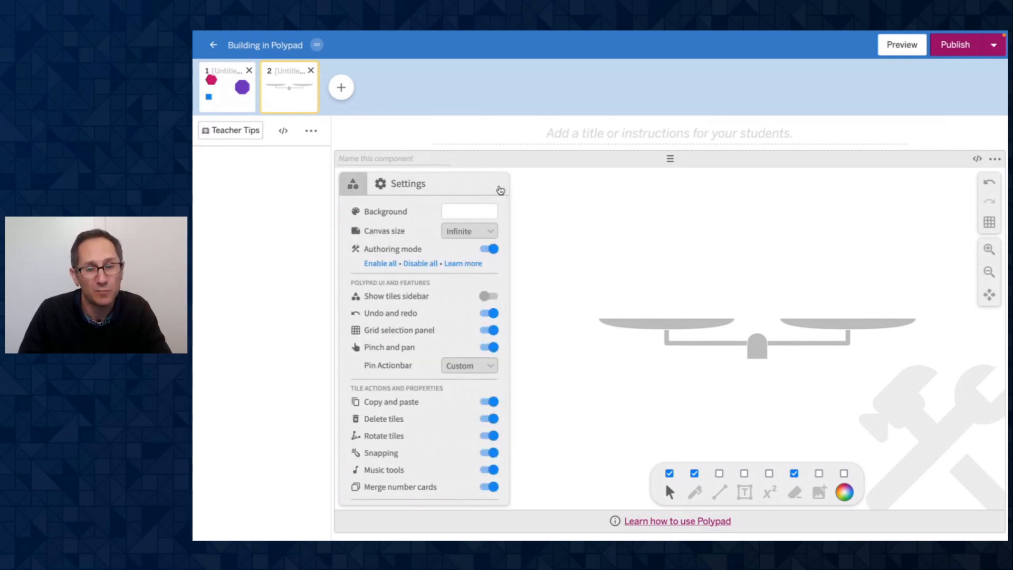
# - Turn off Authoring mode, preview the student screen without the tiles sidebar, and try moving the balance scale there
pyautogui.click(489, 250)
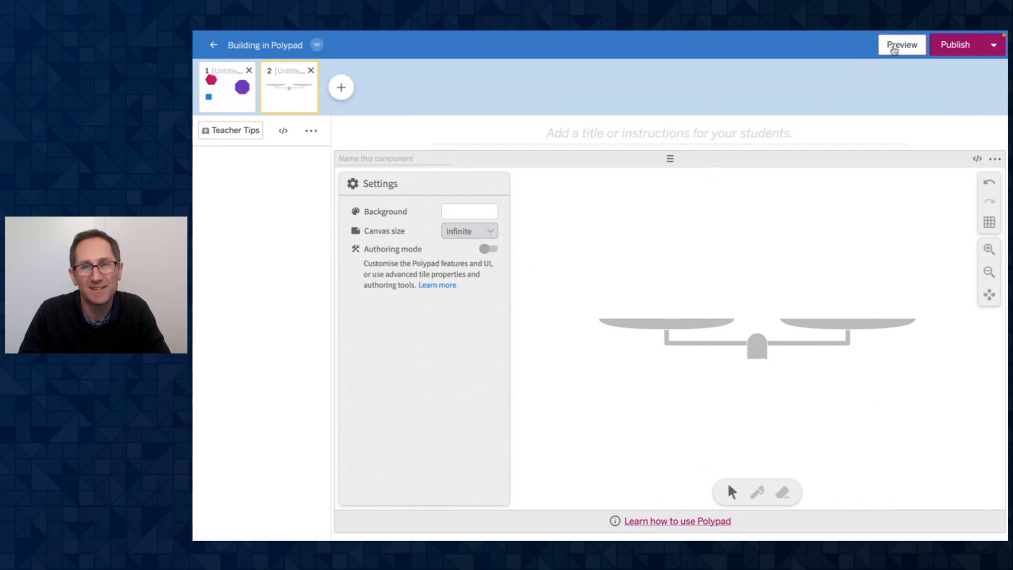
pyautogui.click(901, 44)
pyautogui.moveTo(614, 341); pyautogui.dragTo(607, 334)
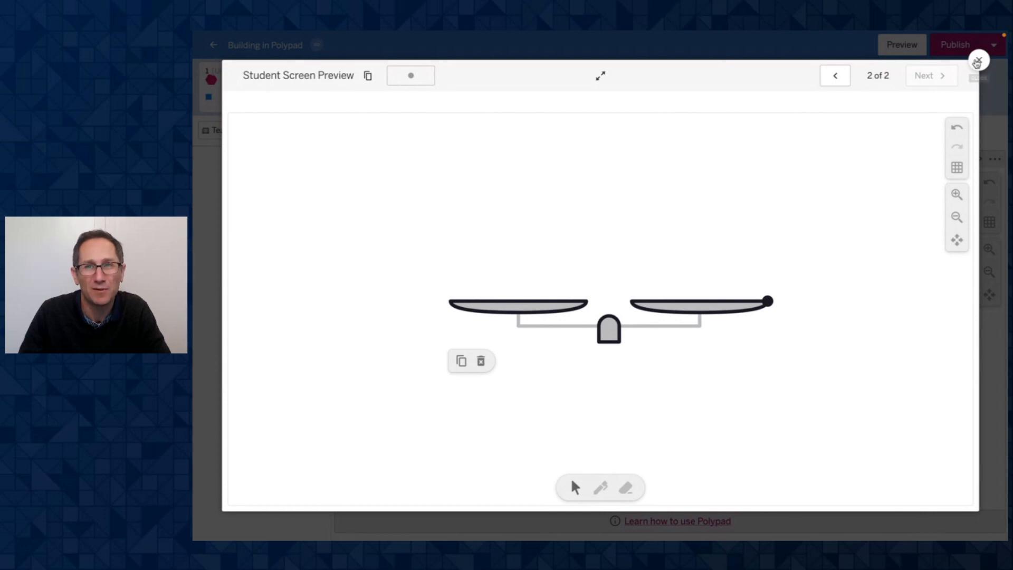
pyautogui.click(980, 58)
# - Re-enable Authoring mode and review the remaining Polypad feature and tile action settings
pyautogui.click(489, 249)
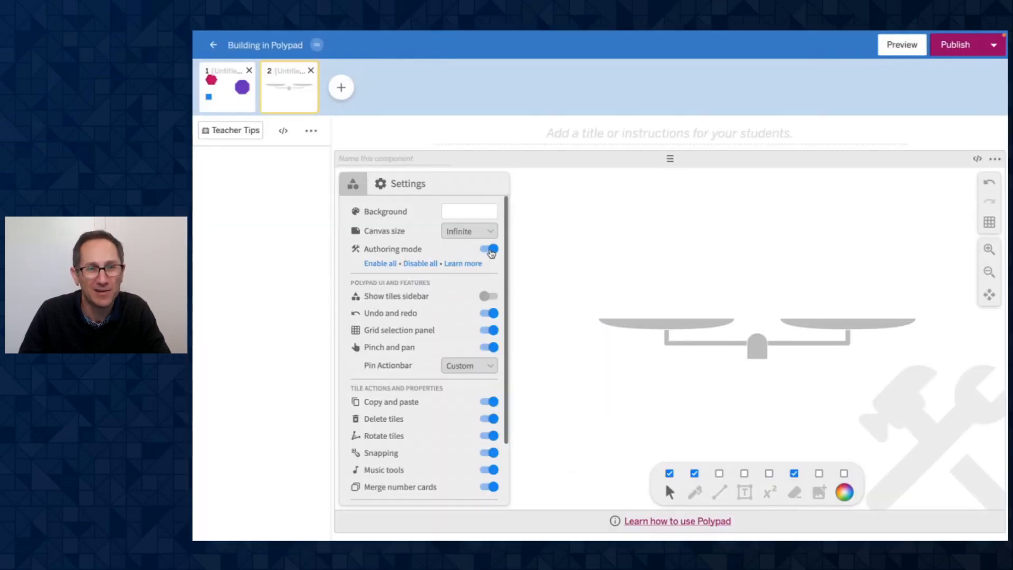
pyautogui.scroll(-1, 422, 326)
pyautogui.scroll(-1, 423, 326)
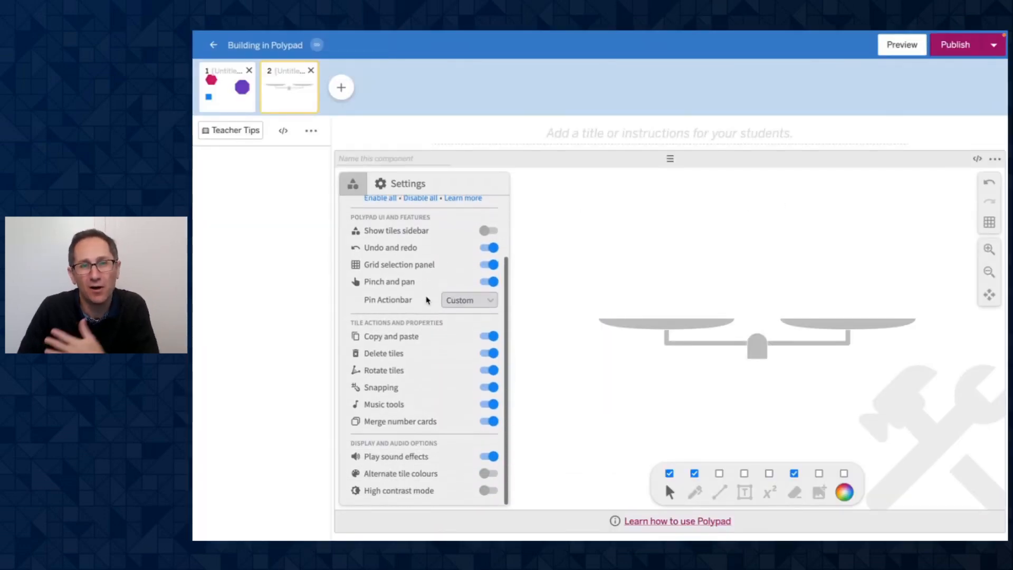
pyautogui.scroll(2, 421, 297)
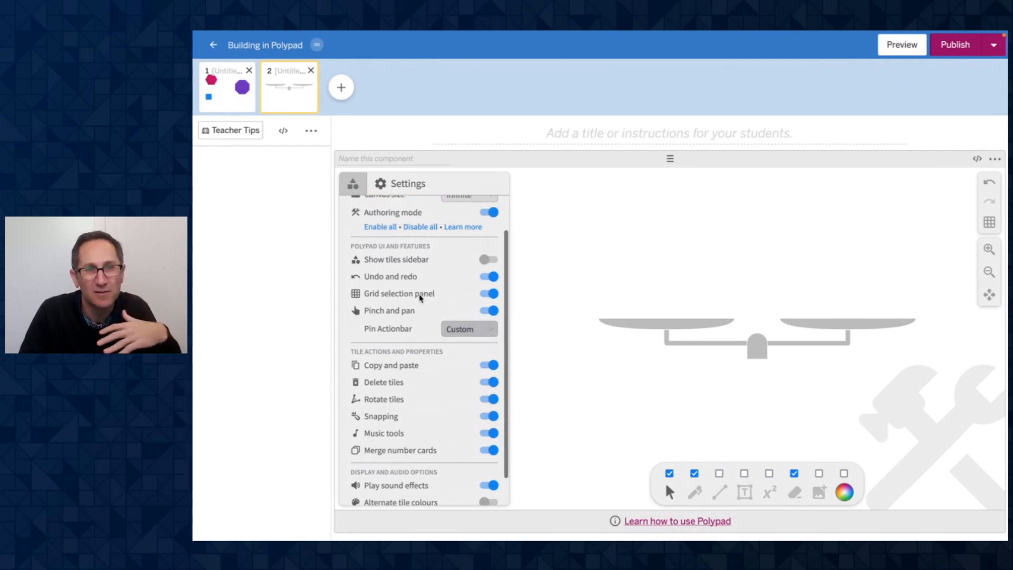
pyautogui.scroll(2, 421, 297)
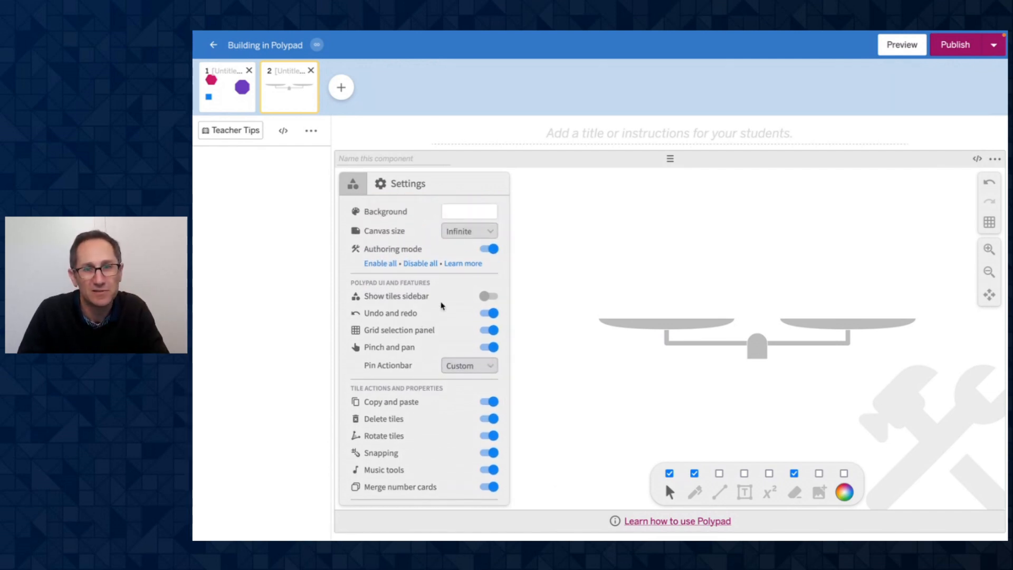
# - Open the extra tile options of the balance scale and look over its Authoring and Action Visibility sections
pyautogui.click(756, 357)
pyautogui.scroll(-2, 804, 375)
pyautogui.scroll(-1, 710, 370)
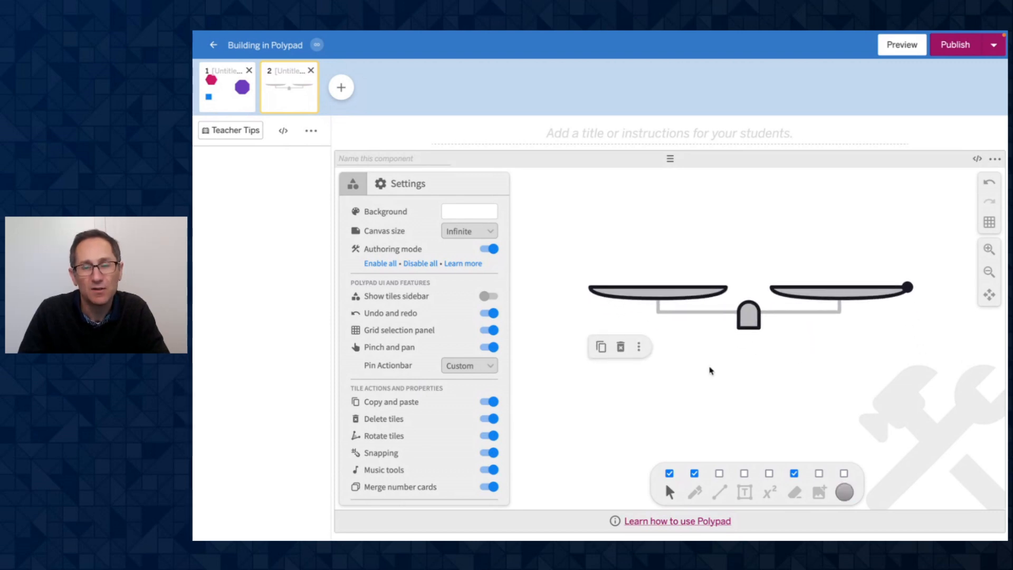
pyautogui.click(633, 334)
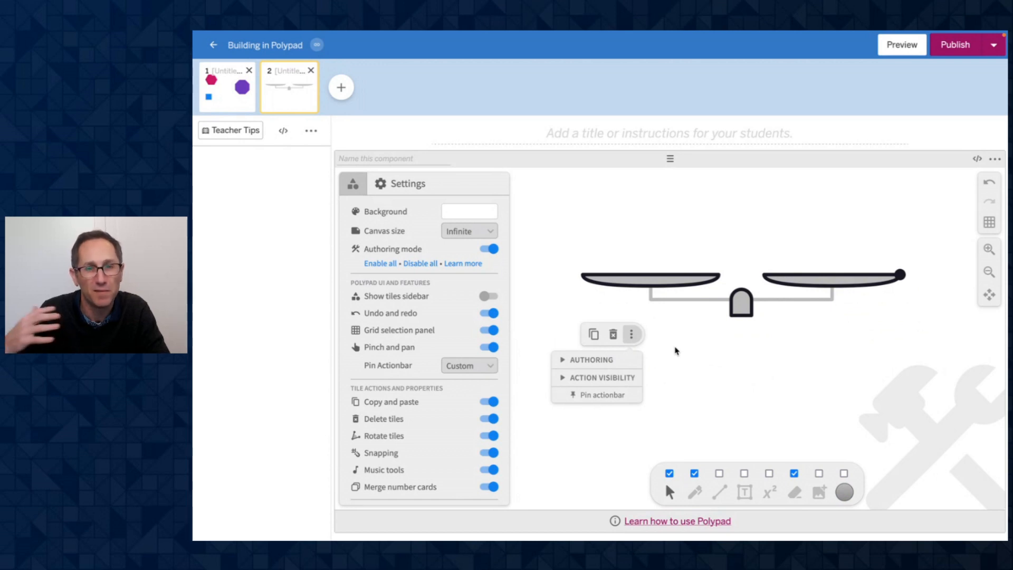
pyautogui.click(692, 368)
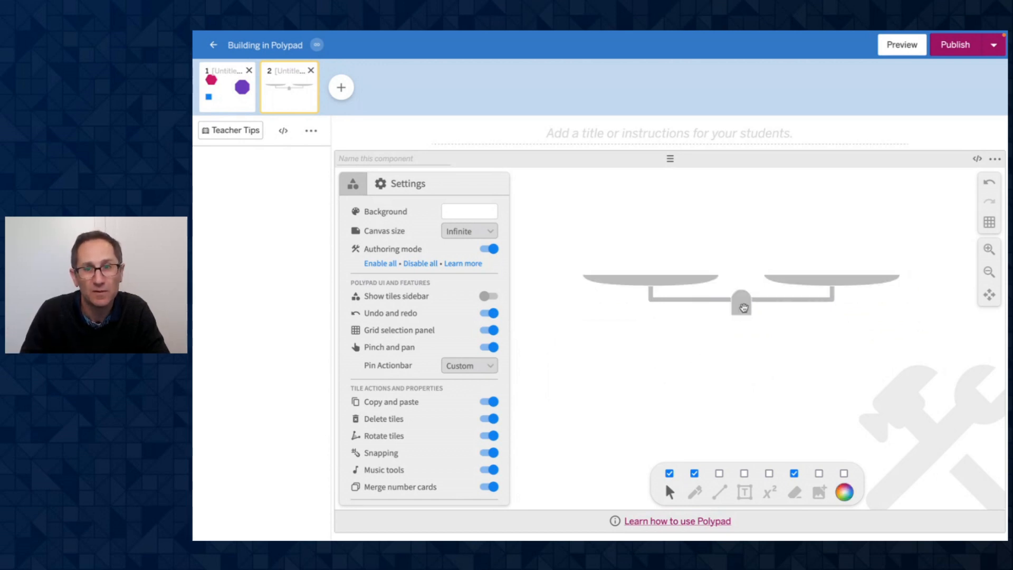
# - Move the balance scale slightly lower, turn off Authoring mode and check which actions students get on the selected scale
pyautogui.moveTo(742, 304); pyautogui.dragTo(744, 343)
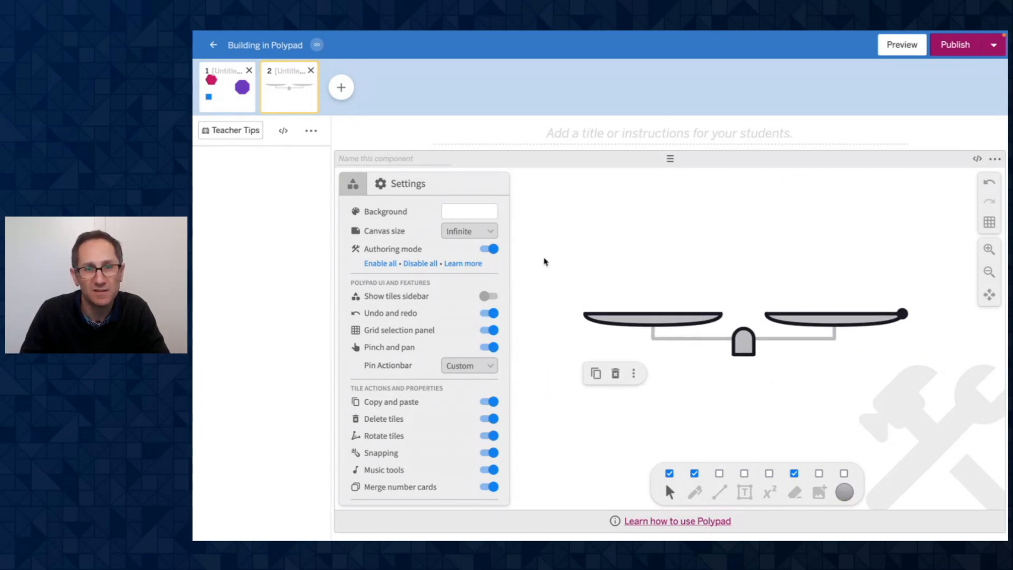
pyautogui.click(489, 249)
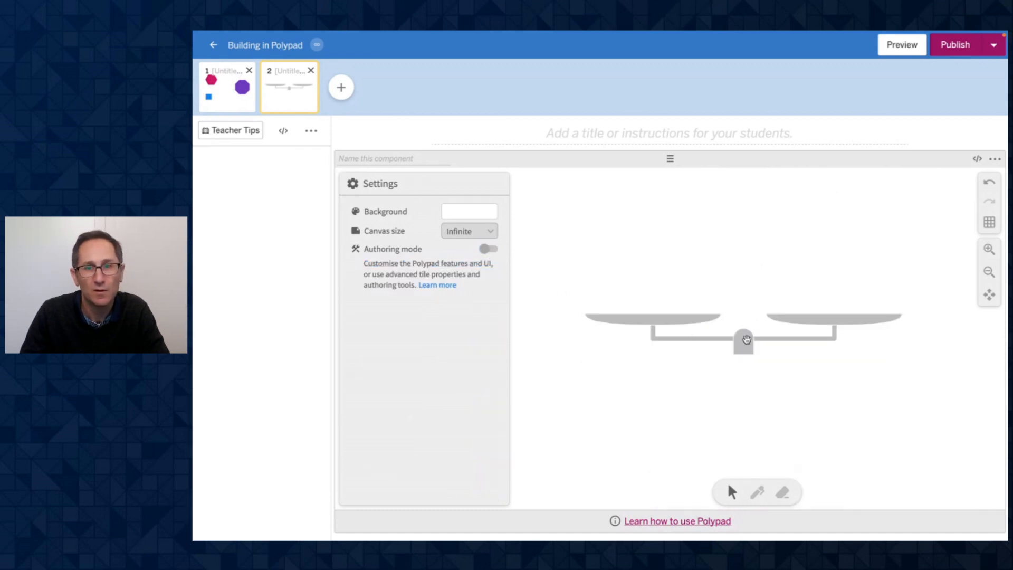
pyautogui.click(744, 340)
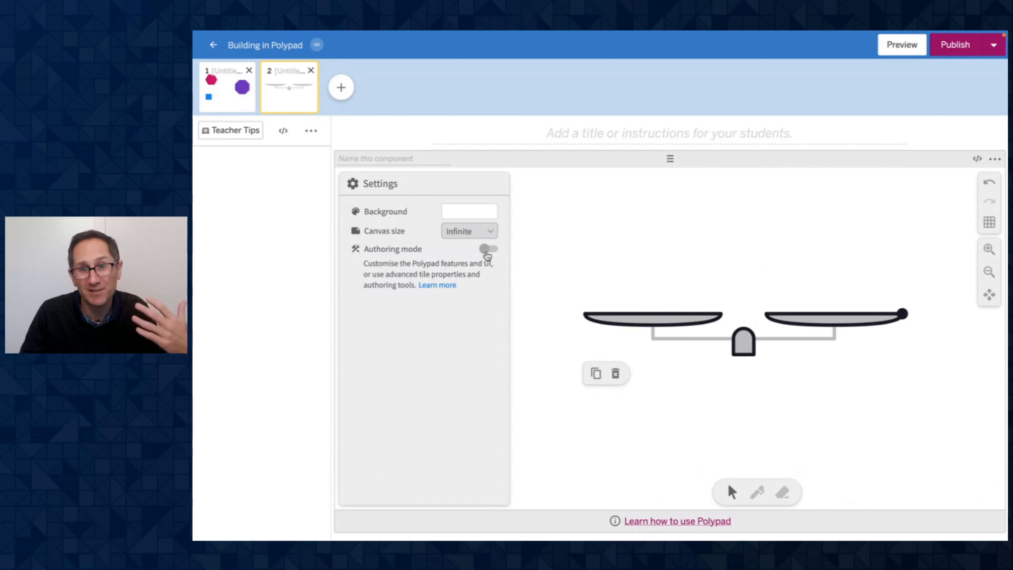
# - Turn Authoring mode back on and expand the Authoring properties of the balance scale
pyautogui.click(487, 249)
pyautogui.click(745, 344)
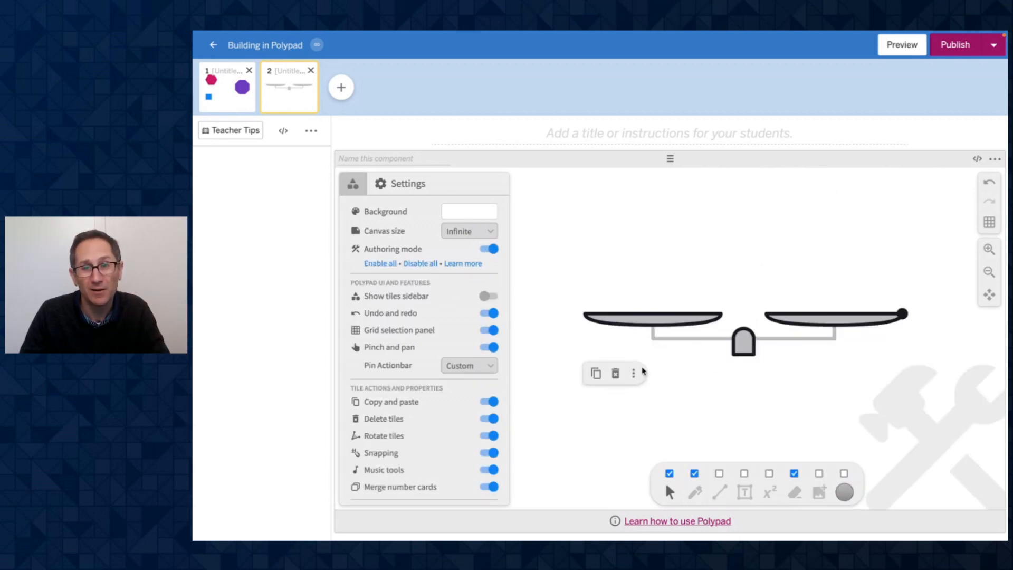
pyautogui.scroll(-2, 684, 383)
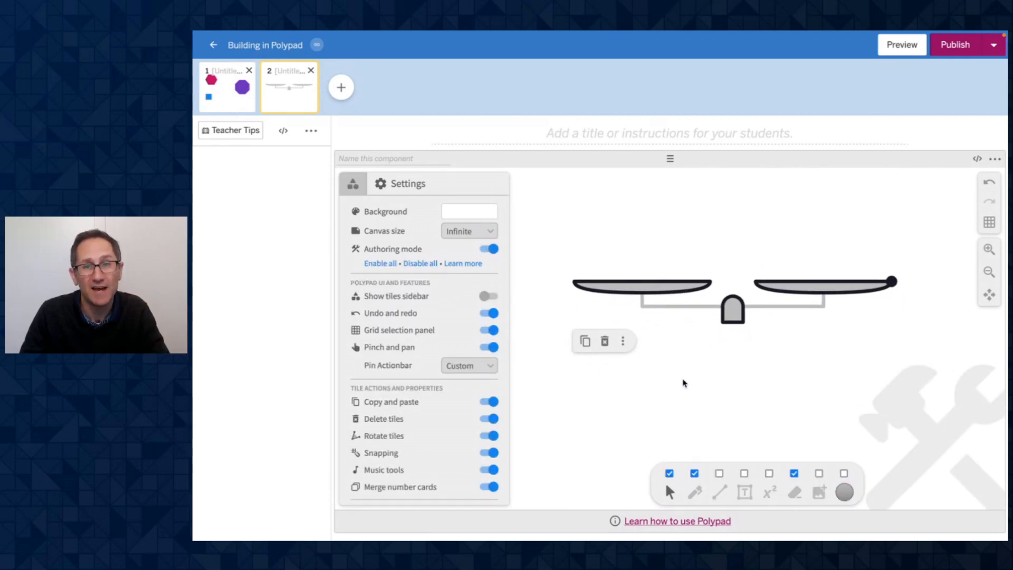
pyautogui.click(628, 322)
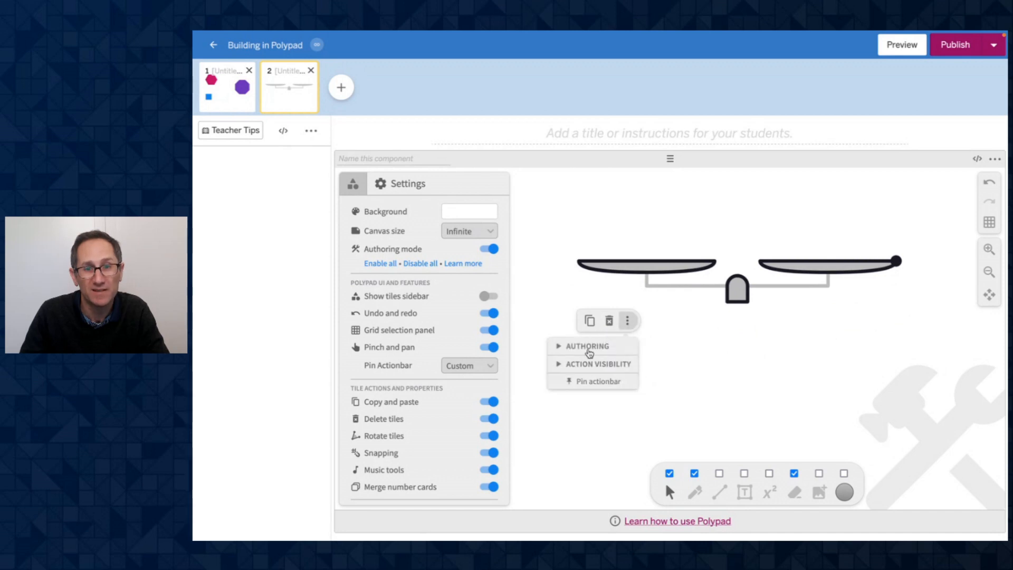
pyautogui.click(558, 348)
pyautogui.hscroll(-1, 722, 367)
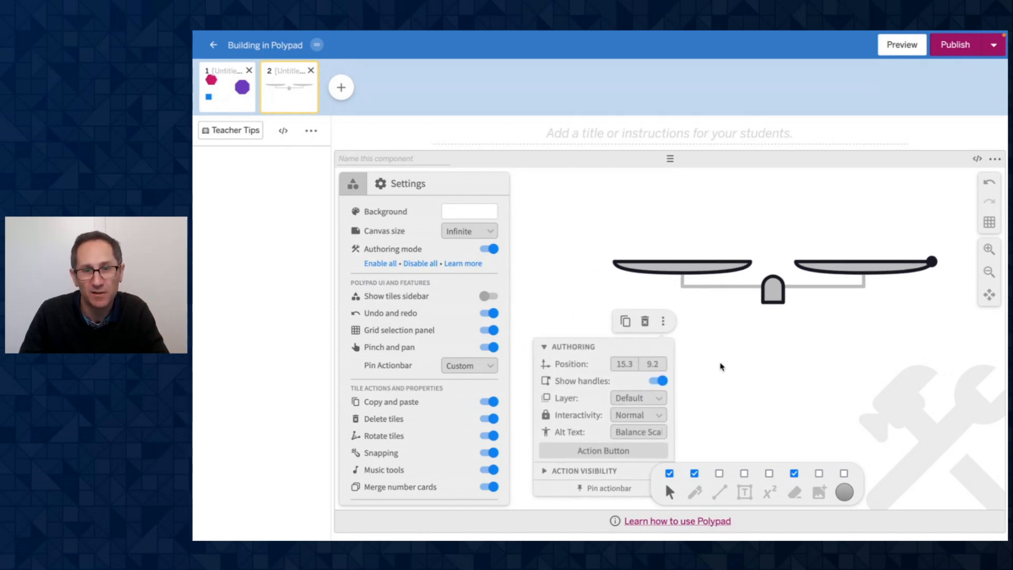
pyautogui.scroll(-1, 722, 367)
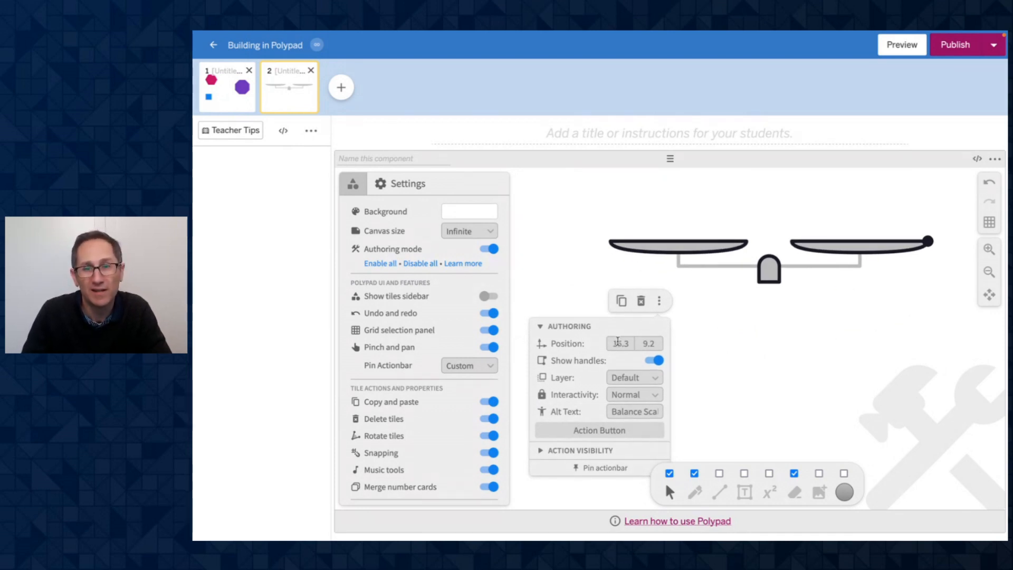
# - Turn off Show handles in the balance scale's Authoring properties
pyautogui.moveTo(644, 347)
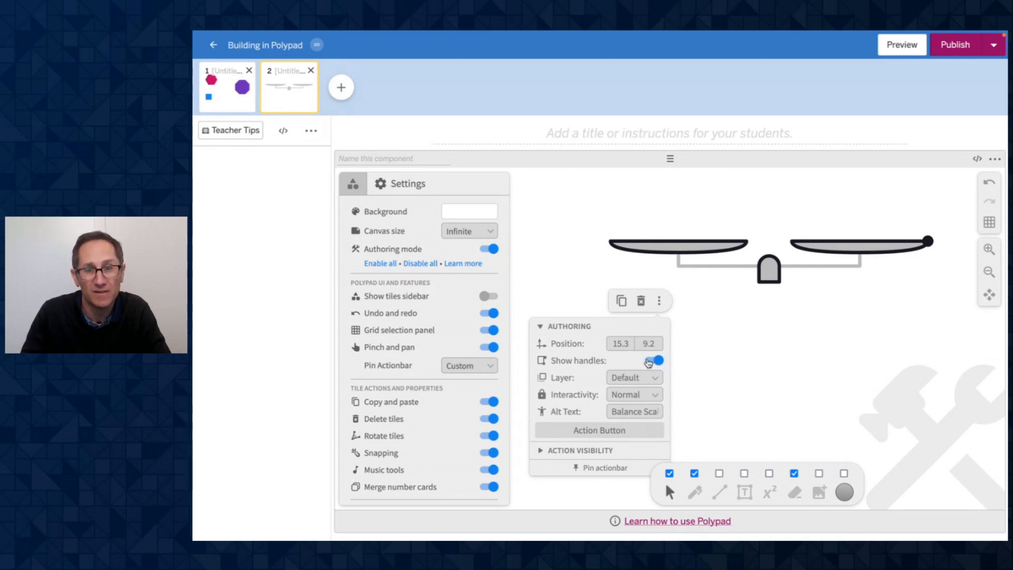
pyautogui.click(649, 362)
pyautogui.click(652, 362)
pyautogui.click(654, 362)
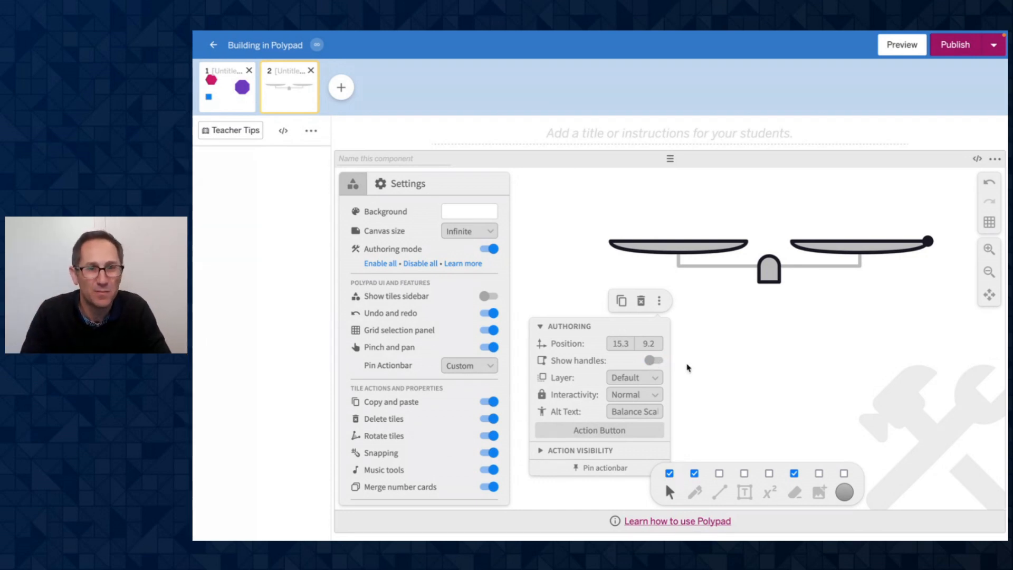
pyautogui.click(705, 369)
pyautogui.click(764, 269)
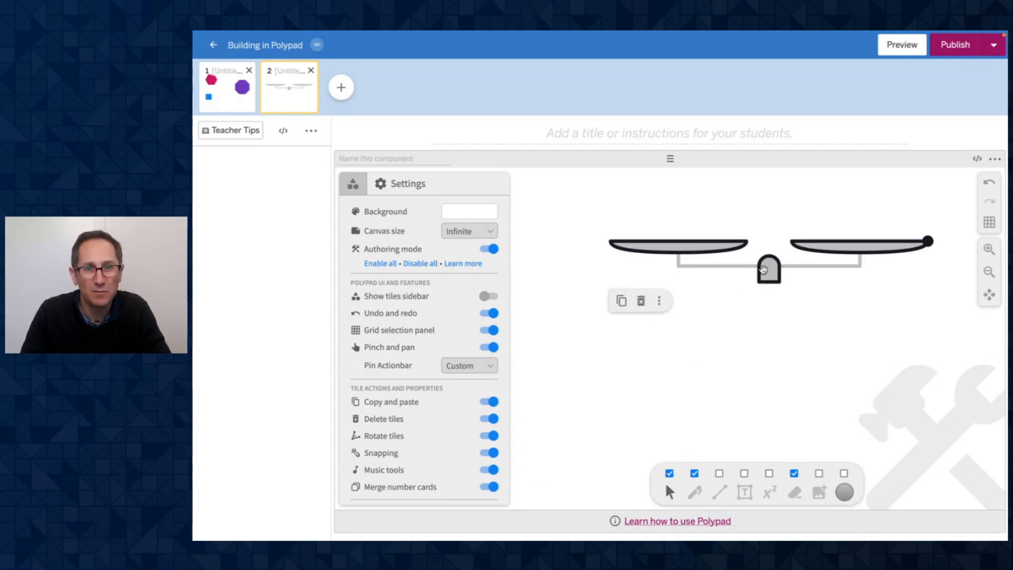
pyautogui.click(660, 300)
pyautogui.click(653, 362)
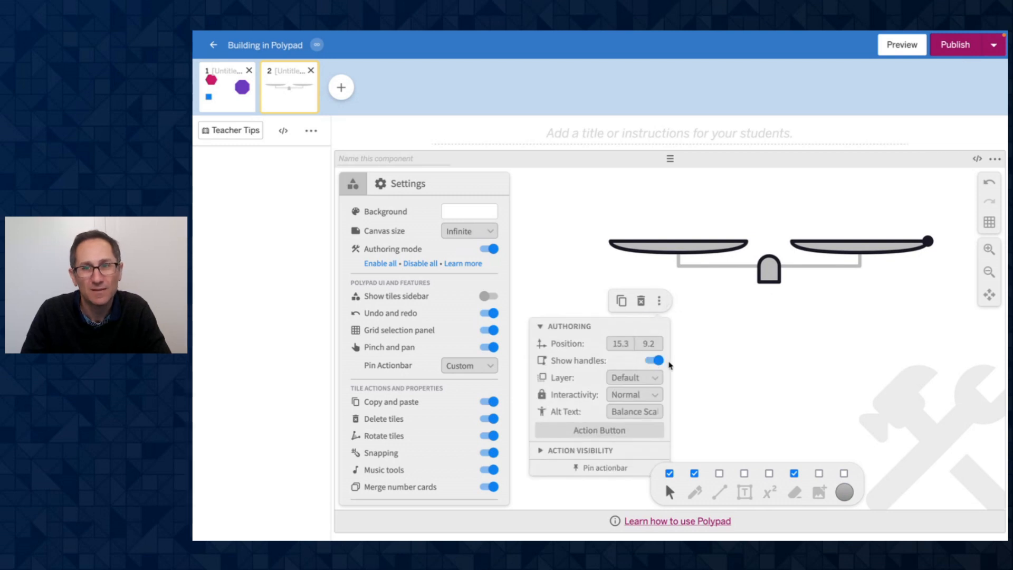
pyautogui.click(655, 362)
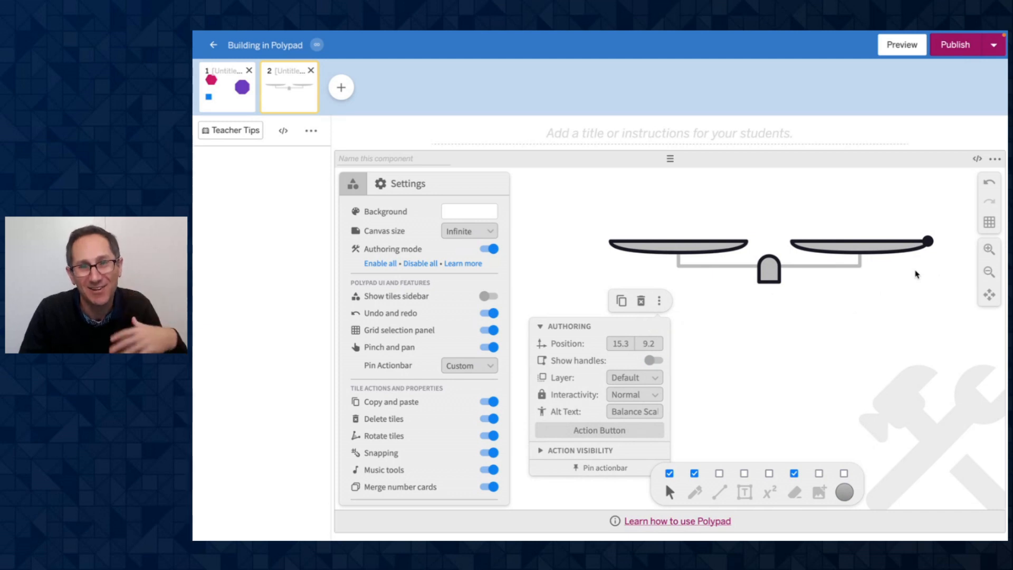
# - Reposition the balance scale on the canvas and make it slightly narrower with its resize handle
pyautogui.click(798, 315)
pyautogui.moveTo(769, 272); pyautogui.dragTo(753, 352)
pyautogui.moveTo(913, 313)
pyautogui.mouseDown()
pyautogui.moveTo(961, 314)
pyautogui.moveTo(903, 314)
pyautogui.mouseUp()
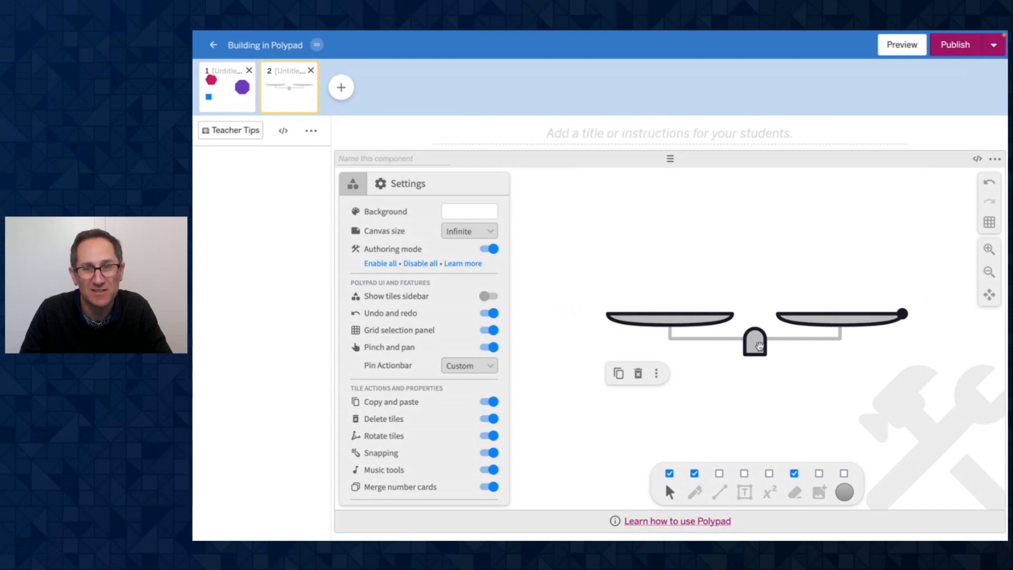
pyautogui.moveTo(760, 346); pyautogui.dragTo(756, 313)
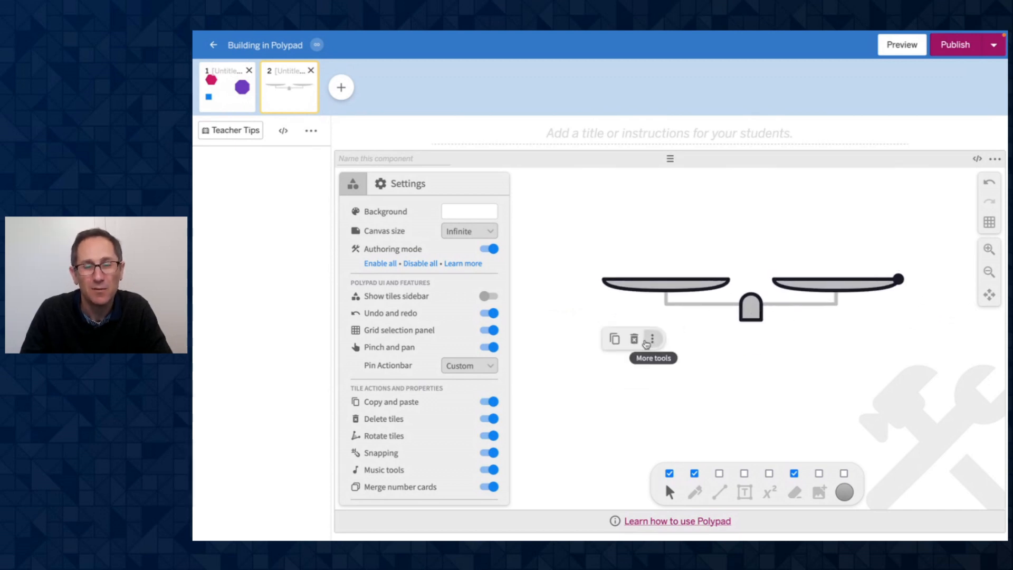
# - Review the scale's Authoring properties and briefly turn off Authoring mode to check its handles in the student view
pyautogui.click(655, 339)
pyautogui.scroll(1, 580, 366)
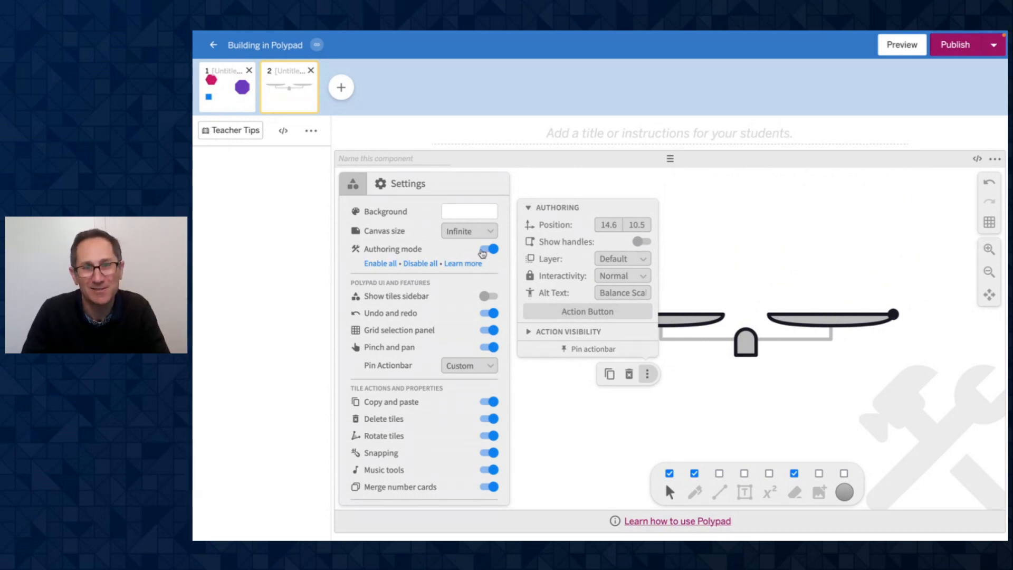
pyautogui.click(526, 191)
pyautogui.click(489, 249)
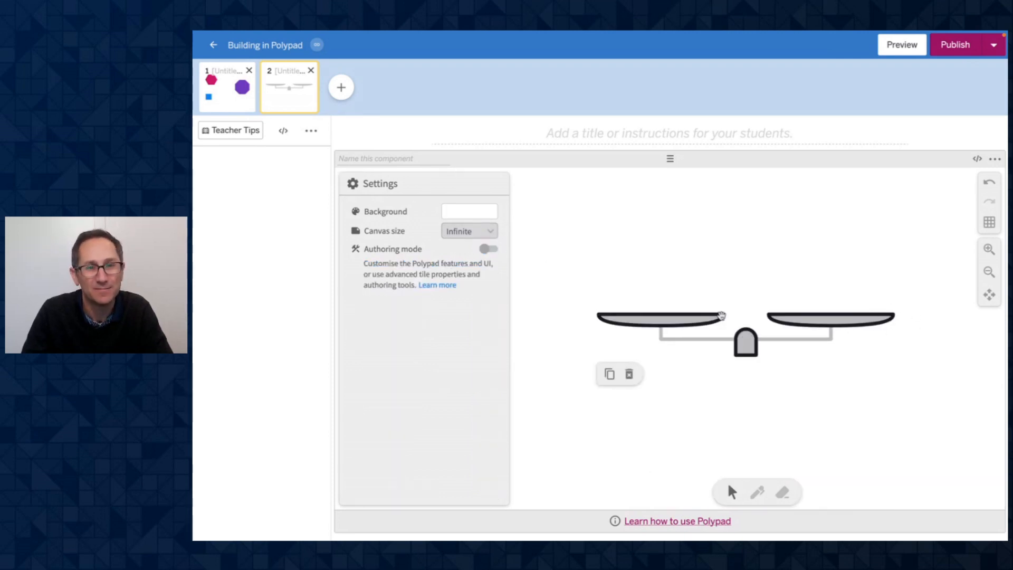
pyautogui.click(489, 249)
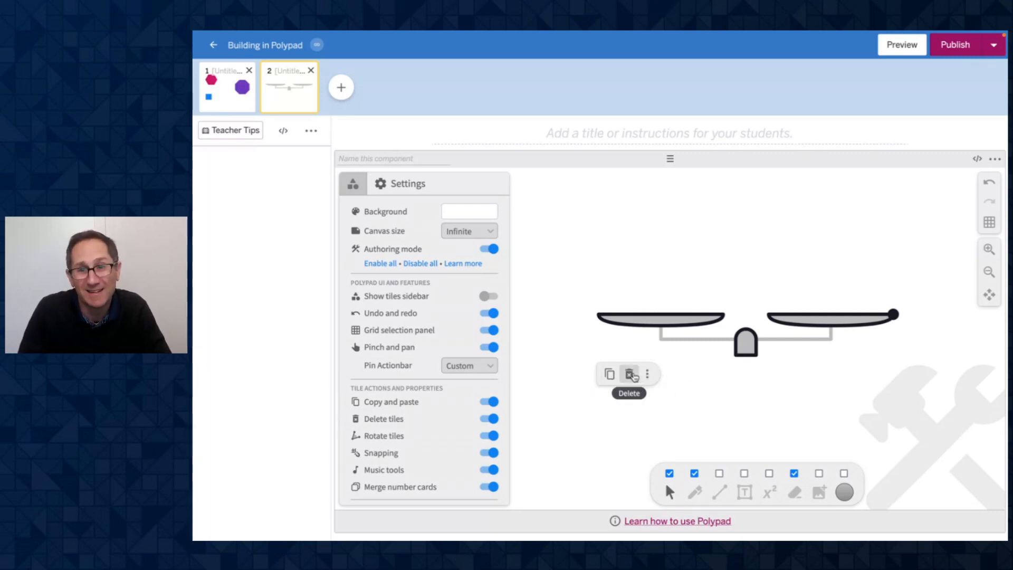
# - Set the balance scale's Interactivity to Locked
pyautogui.scroll(-1, 813, 368)
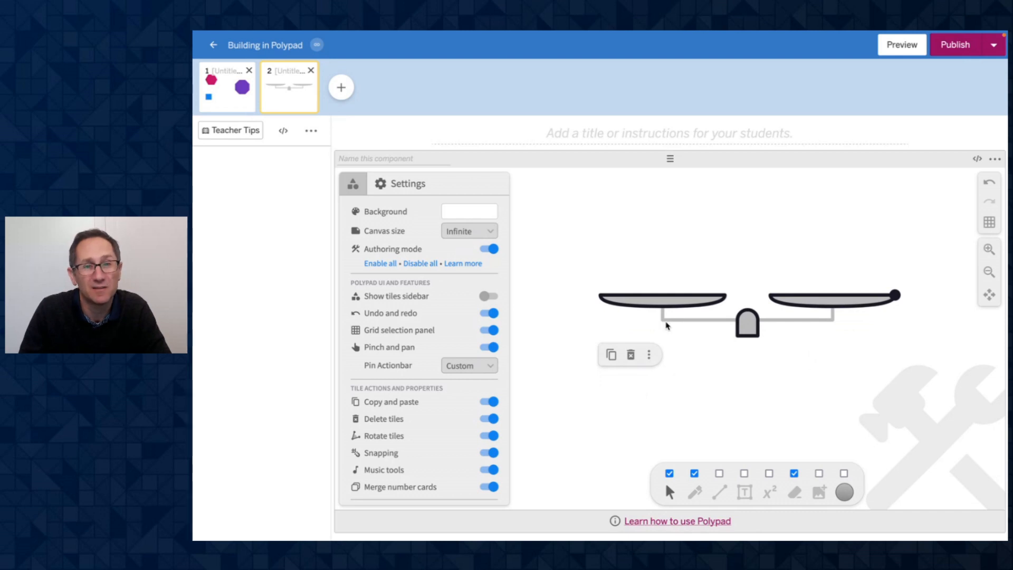
pyautogui.click(649, 354)
pyautogui.scroll(1, 705, 348)
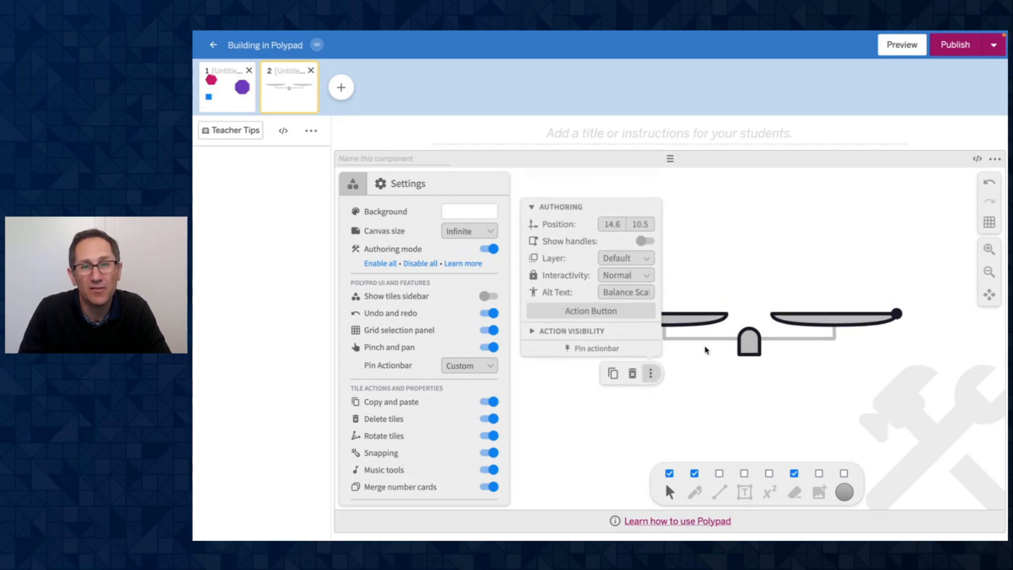
pyautogui.scroll(-5, 690, 368)
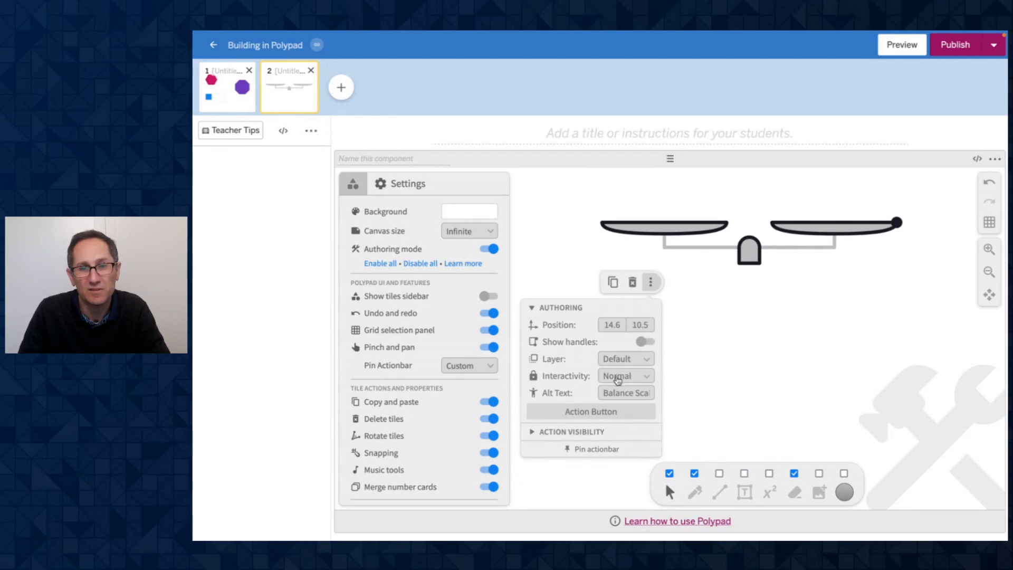
pyautogui.click(618, 377)
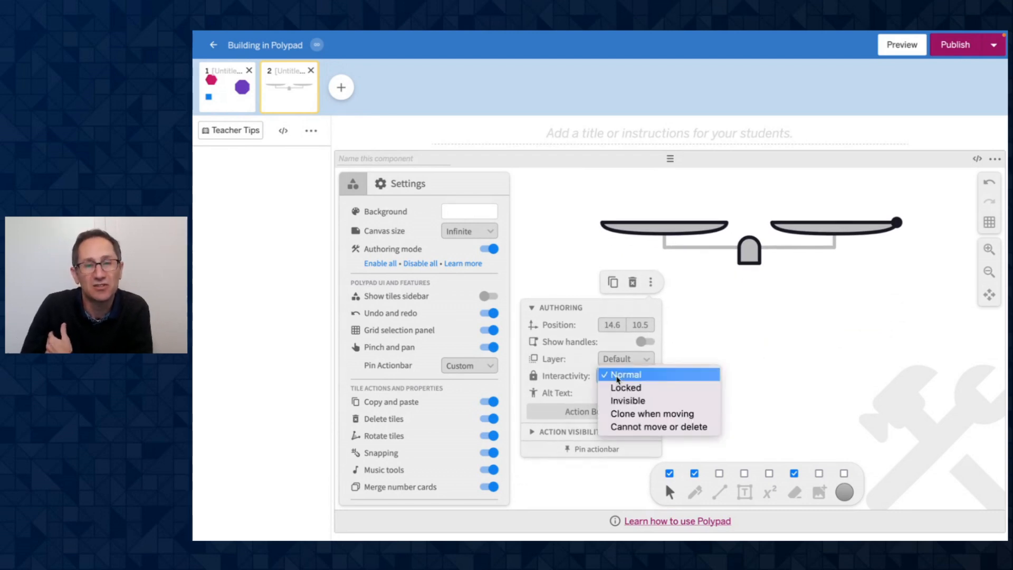
pyautogui.click(649, 393)
pyautogui.click(742, 308)
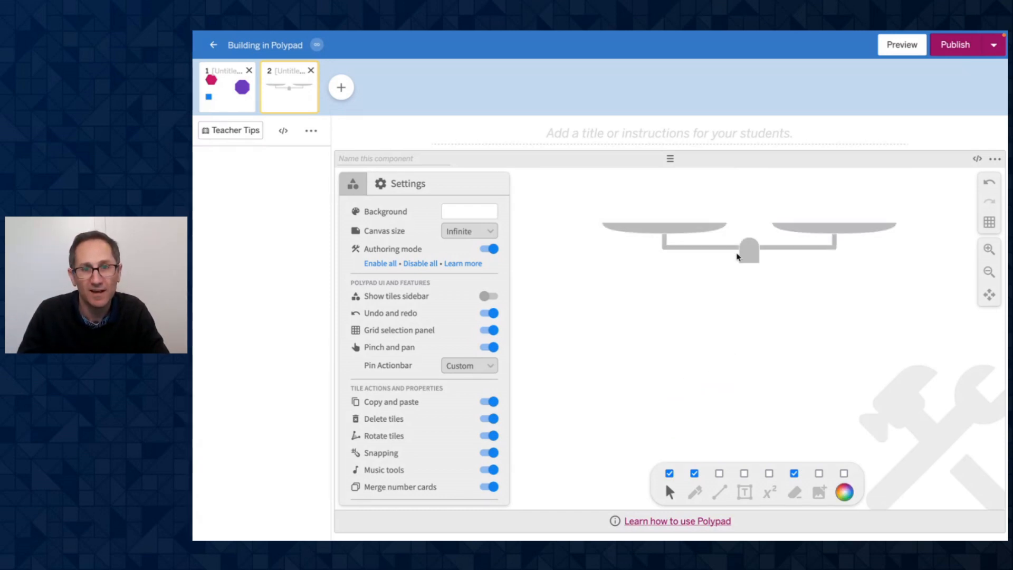
# - Move the balance scale down to mid-canvas, turn off Authoring mode and try to select the scale as a student
pyautogui.moveTo(748, 251); pyautogui.dragTo(756, 331)
pyautogui.click(486, 250)
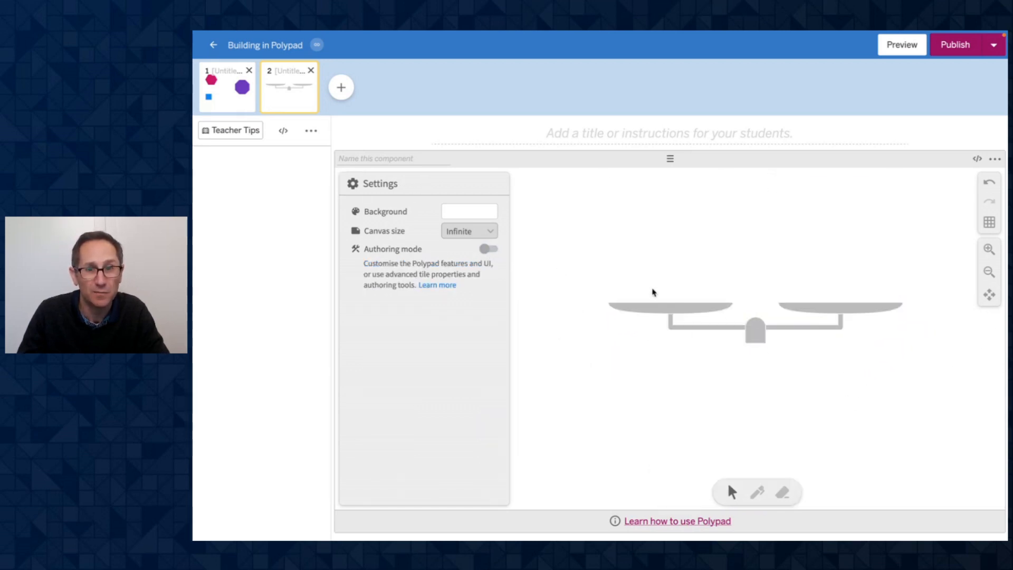
pyautogui.moveTo(628, 277); pyautogui.dragTo(806, 376)
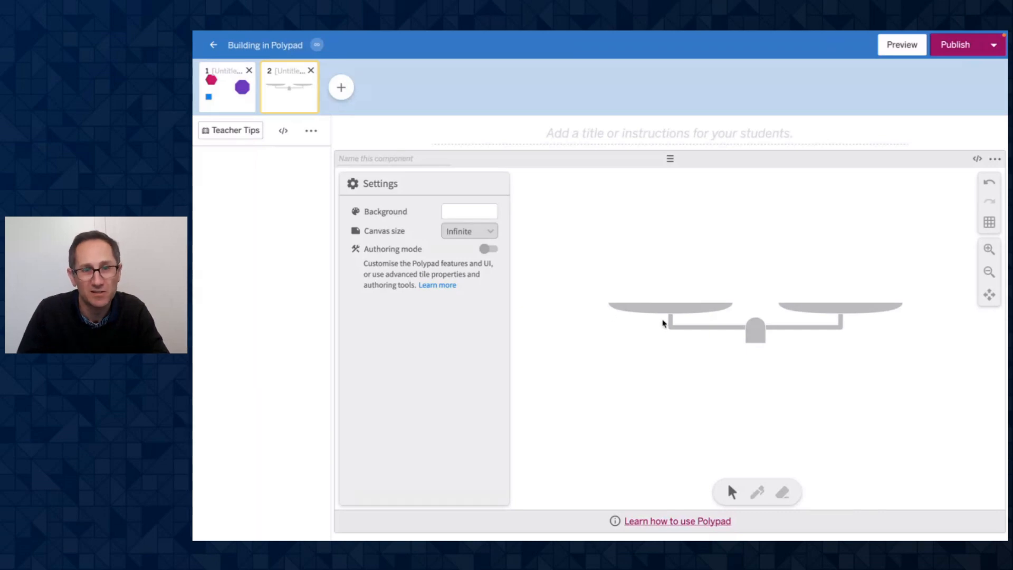
# - Turn Authoring mode back on and expand the Coins, Dice and Spinners tiles under Probability and Data
pyautogui.click(489, 249)
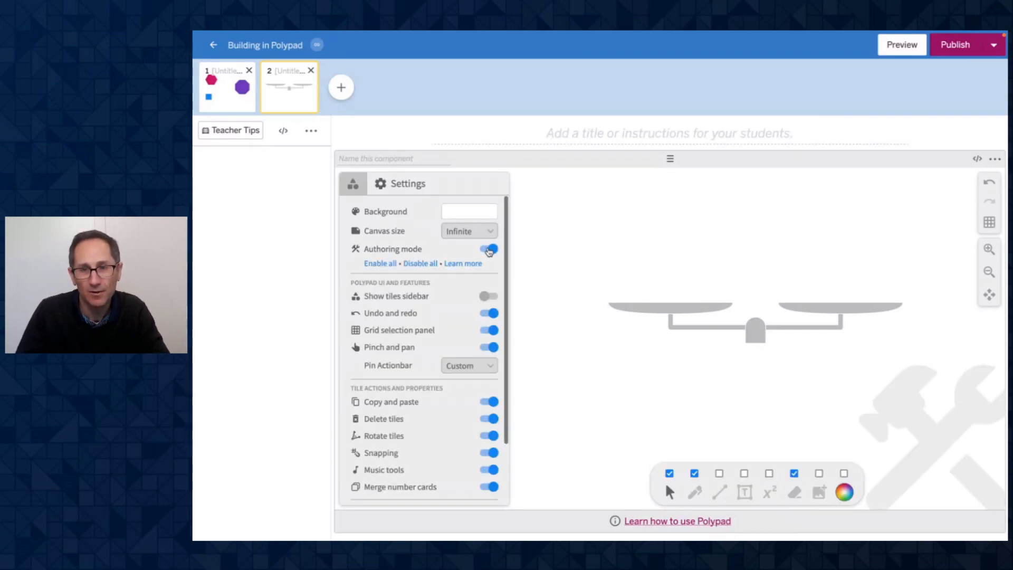
pyautogui.click(353, 184)
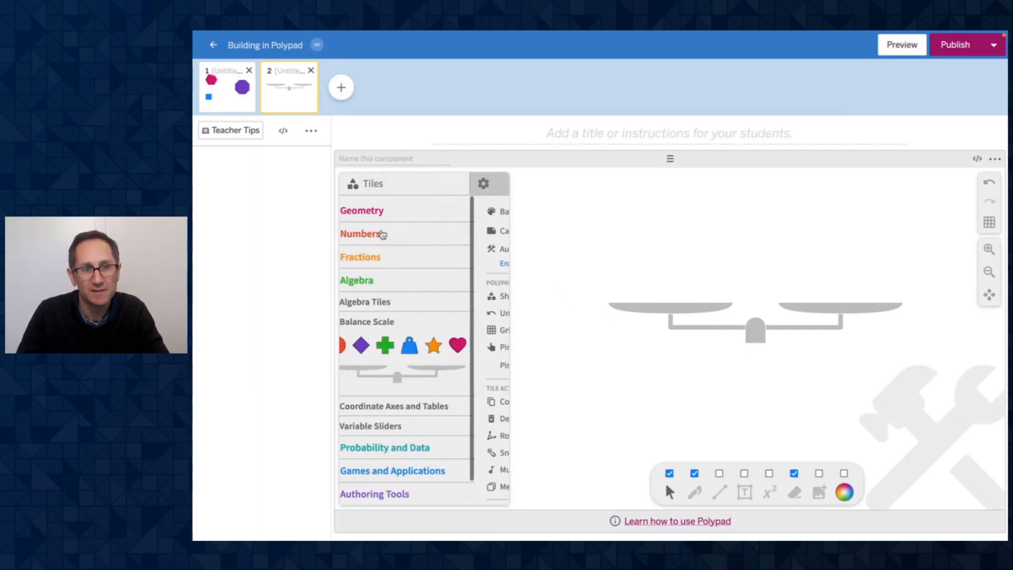
pyautogui.click(496, 184)
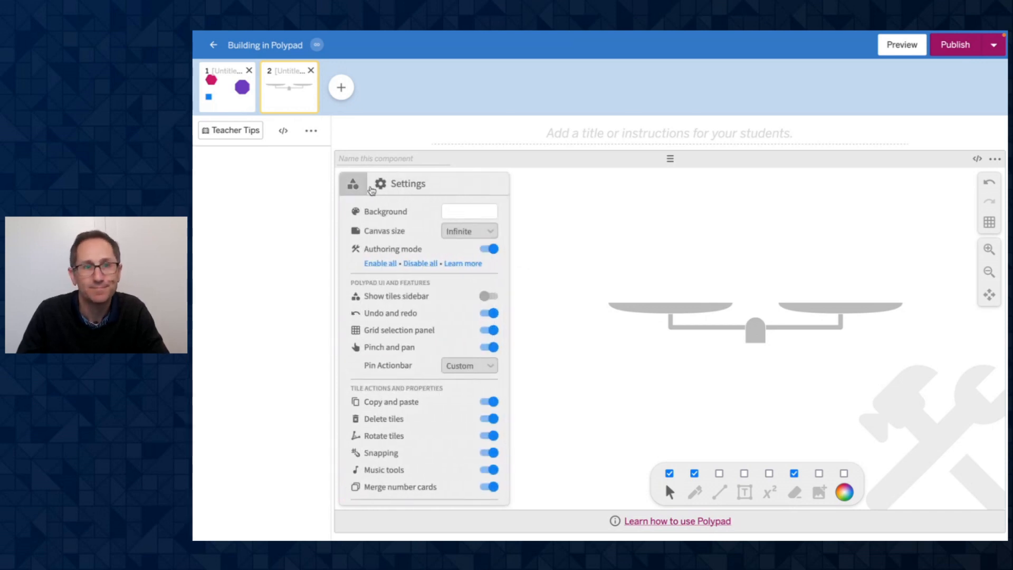
pyautogui.click(353, 183)
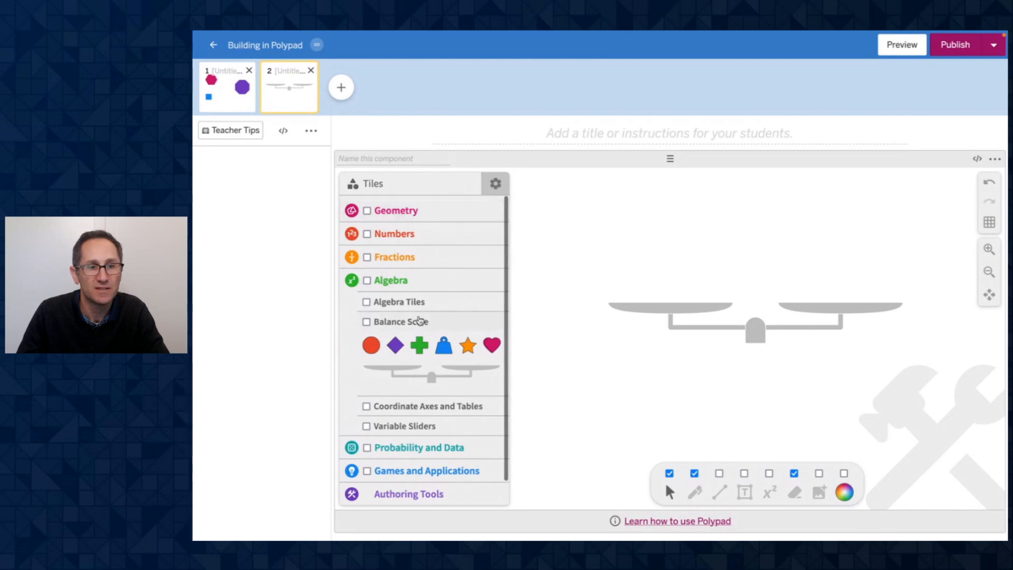
pyautogui.scroll(-1, 411, 370)
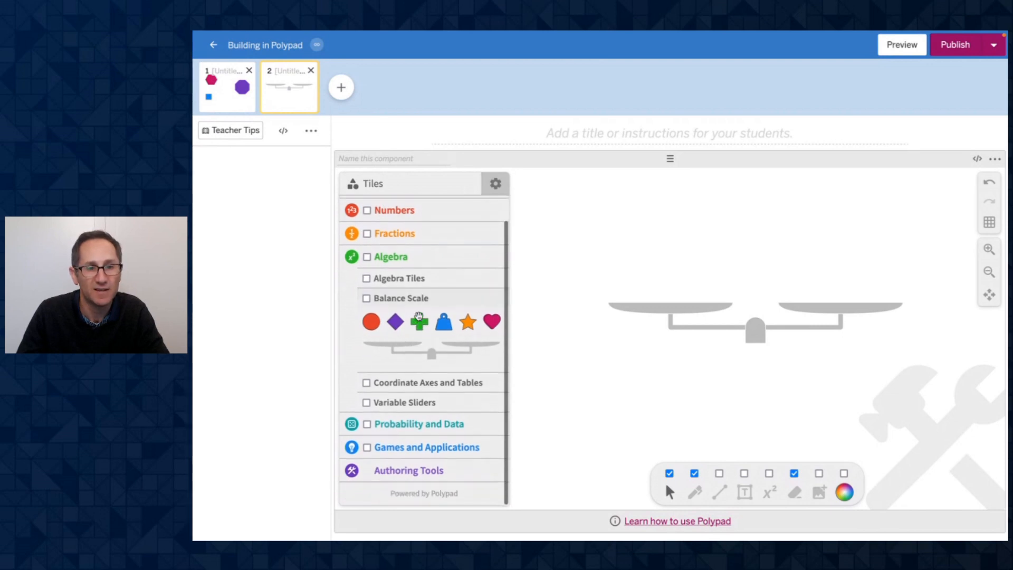
pyautogui.click(407, 431)
pyautogui.scroll(-1, 416, 402)
pyautogui.click(407, 390)
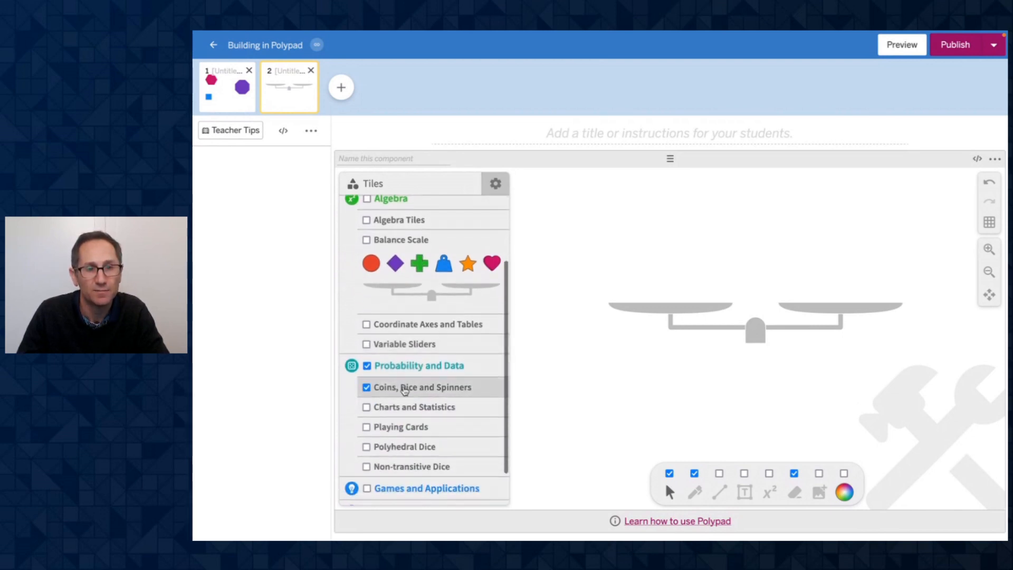
# - Place a die on the right pan of the balance scale and copy it twice to make a row of three
pyautogui.moveTo(383, 417); pyautogui.dragTo(803, 288)
pyautogui.click(869, 330)
pyautogui.moveTo(837, 323); pyautogui.dragTo(860, 301)
pyautogui.click(897, 331)
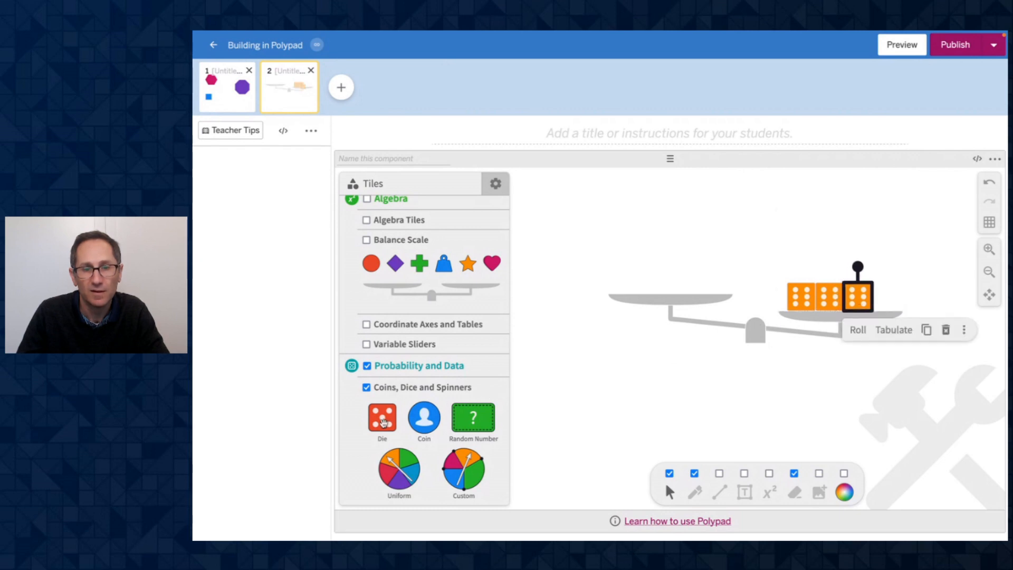
# - Stack three one-pip dice above the row of three, two in the second row and one on top, forming a pyramid
pyautogui.moveTo(384, 422); pyautogui.dragTo(859, 302)
pyautogui.hotkey('ctrl', 'd')
pyautogui.hotkey('ctrl', 'd')
pyautogui.click(824, 430)
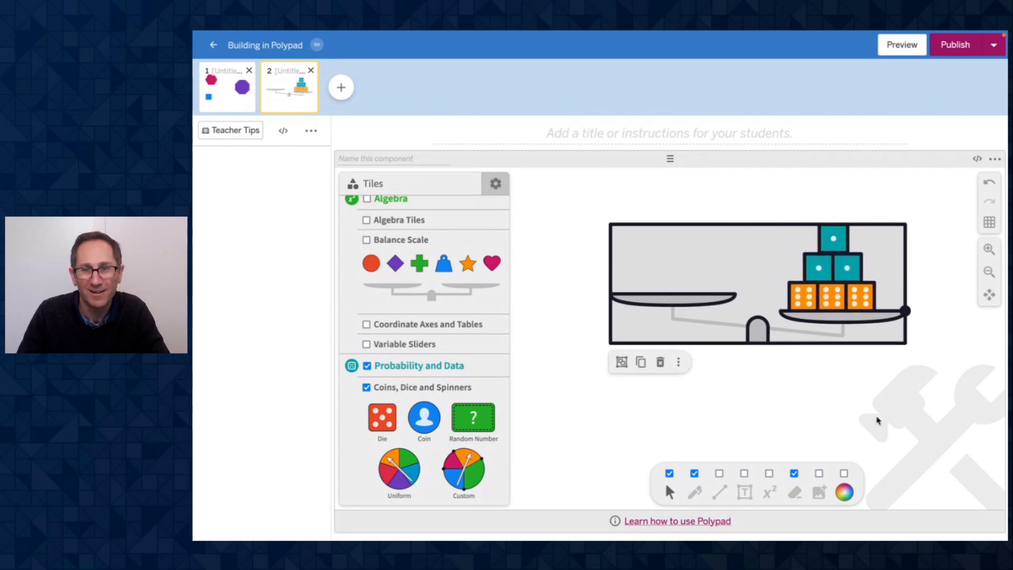
pyautogui.click(863, 399)
pyautogui.moveTo(827, 263); pyautogui.dragTo(867, 297)
pyautogui.click(839, 413)
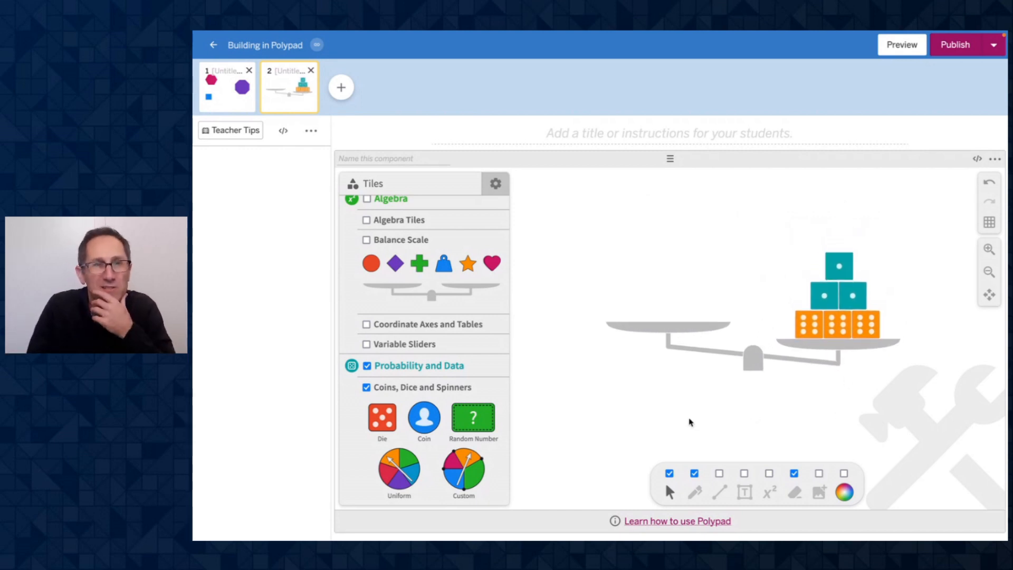
# - Turn off Authoring mode and open the student screen preview
pyautogui.click(495, 184)
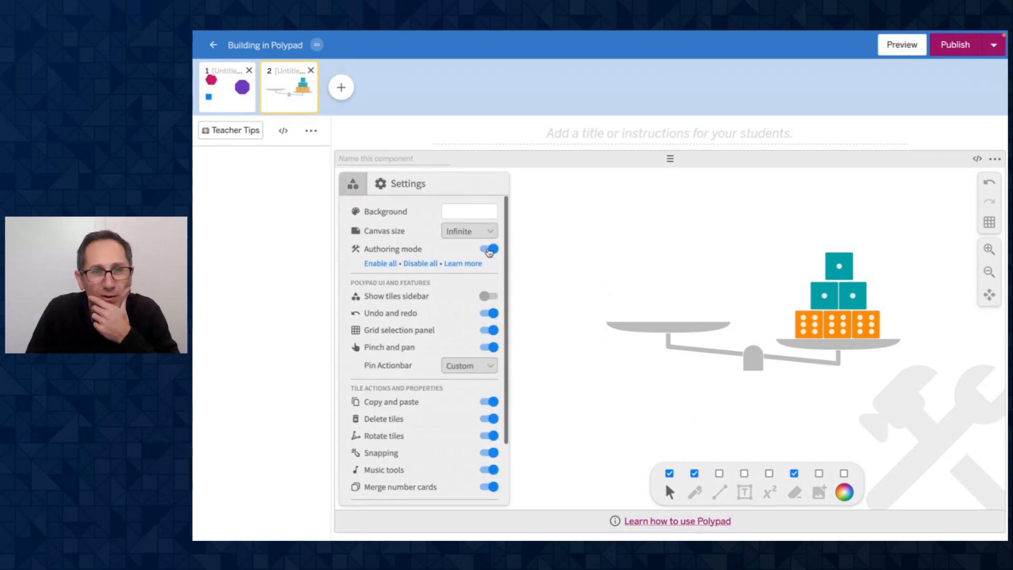
pyautogui.click(489, 248)
pyautogui.click(897, 48)
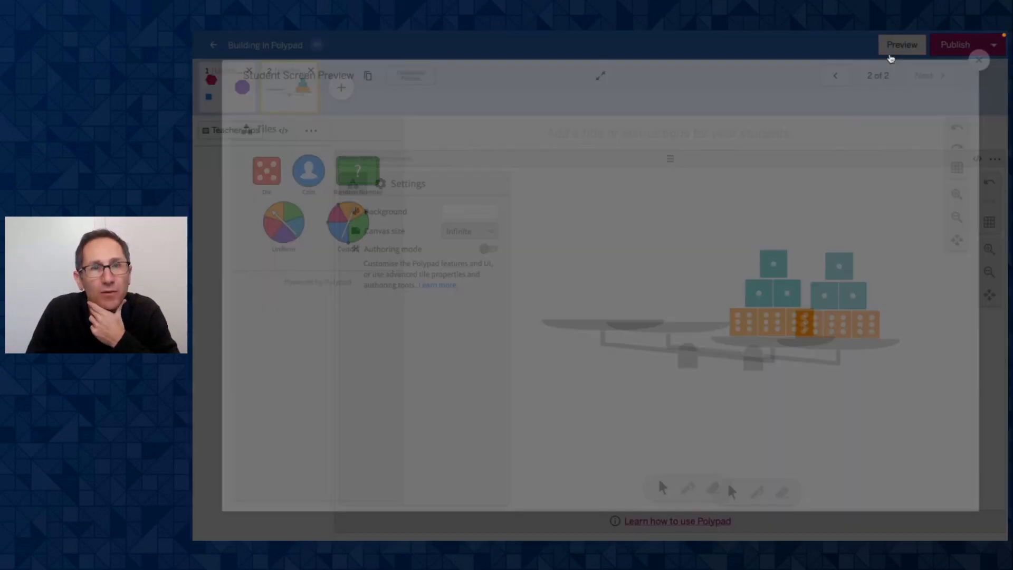
# - Select all six dice in the student preview, roll them together and tabulate their values
pyautogui.click(760, 264)
pyautogui.click(719, 248)
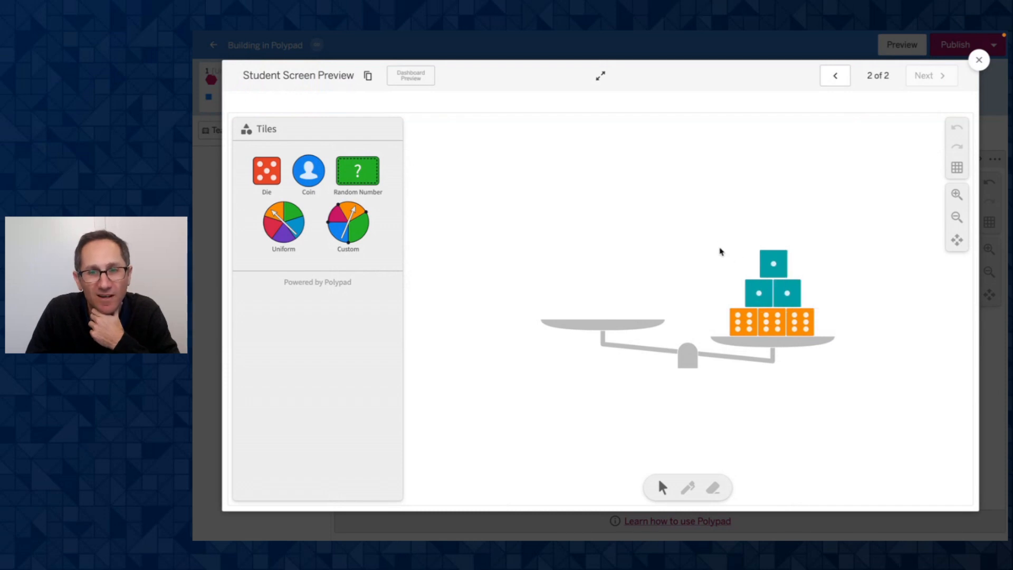
pyautogui.moveTo(719, 233); pyautogui.dragTo(819, 341)
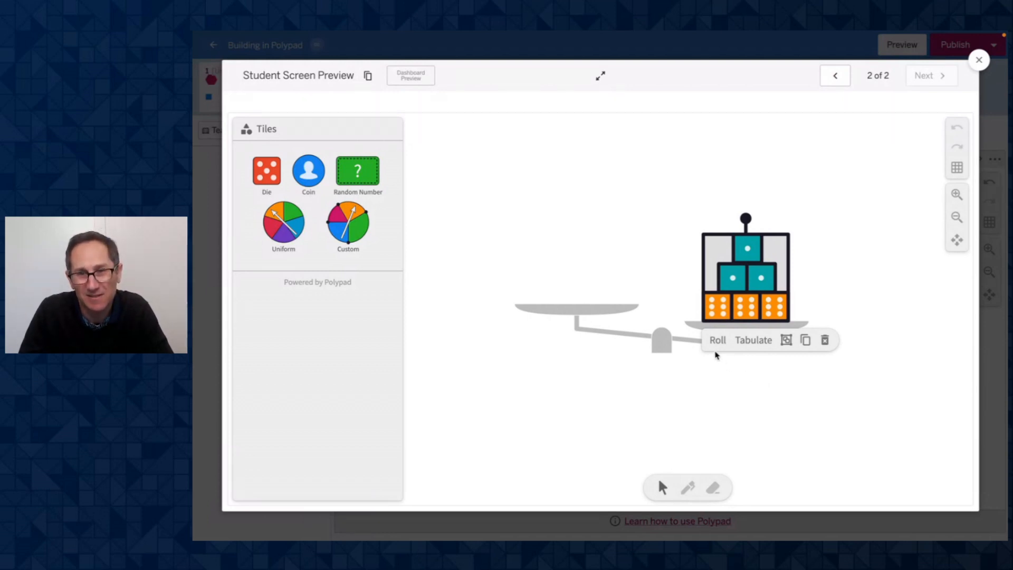
pyautogui.click(716, 342)
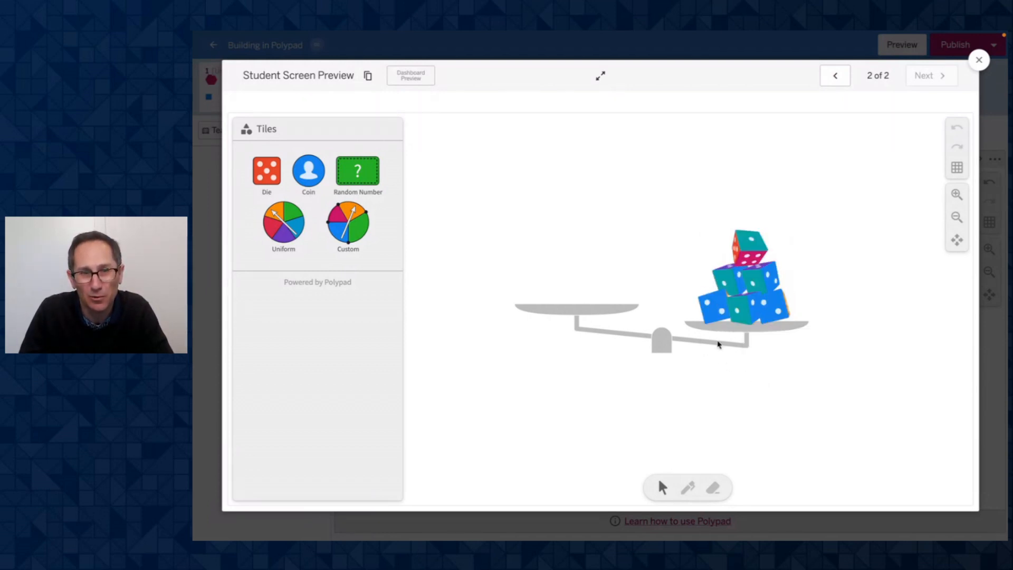
pyautogui.click(754, 348)
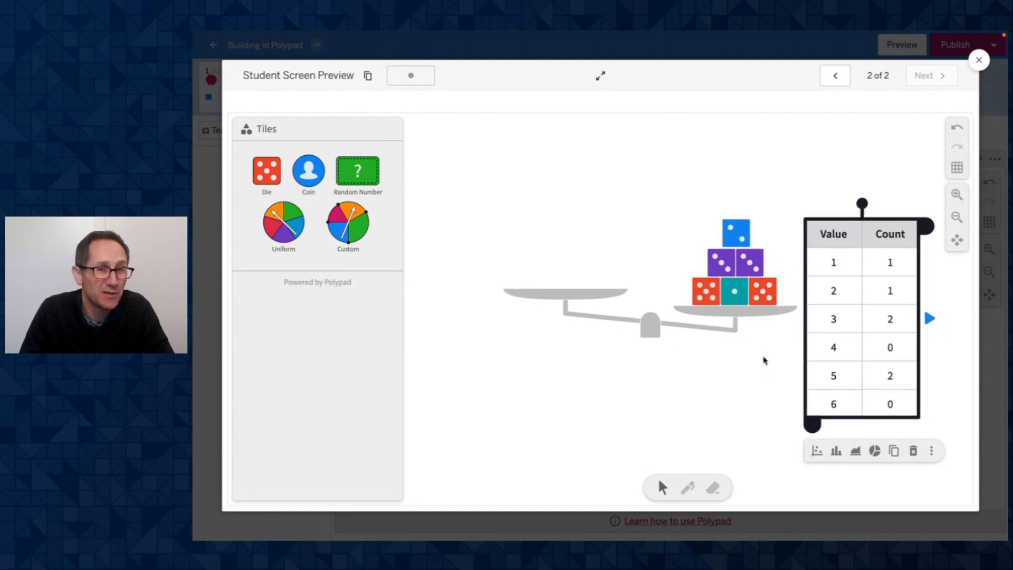
# - Delete the dice value table from the student preview and close the preview
pyautogui.click(702, 235)
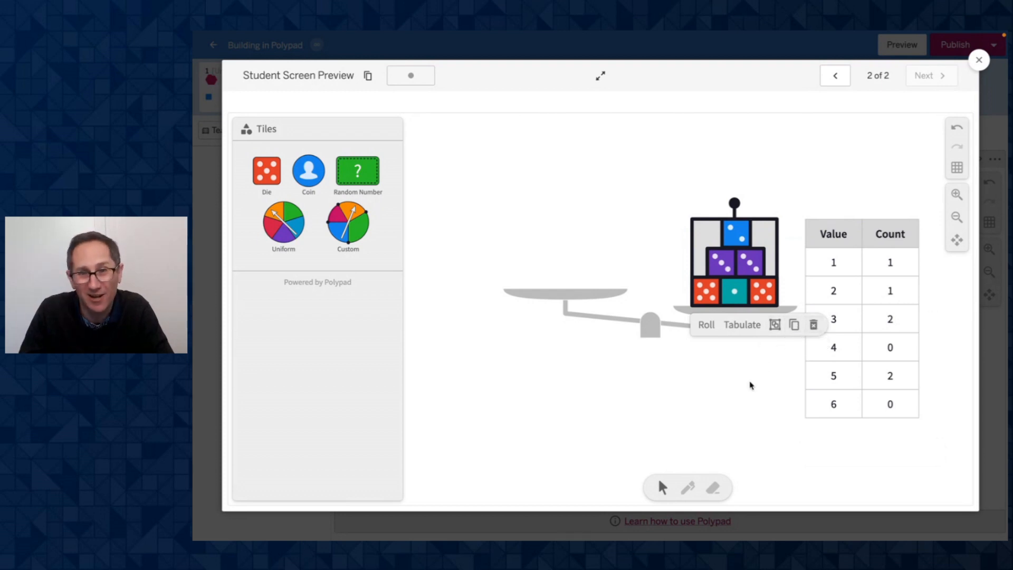
pyautogui.click(784, 333)
pyautogui.click(832, 235)
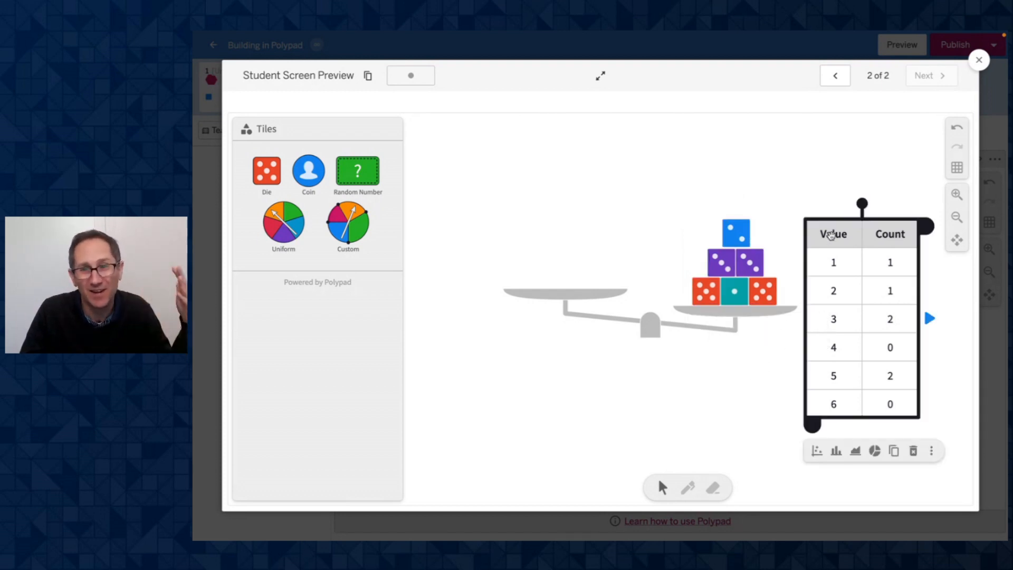
pyautogui.press('Delete')
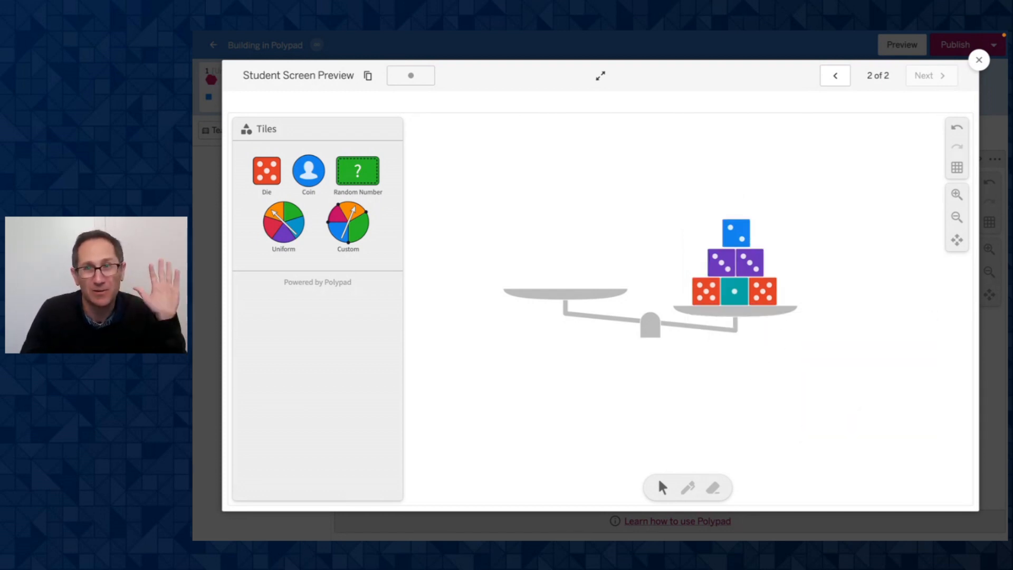
pyautogui.click(979, 60)
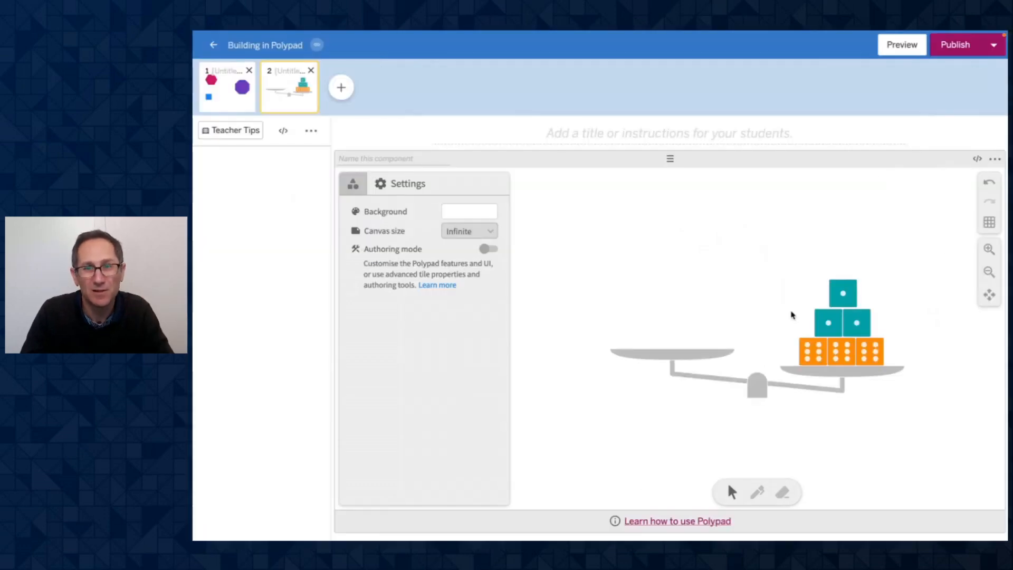
# - Roll all six dice on the scale together and turn Authoring mode back on
pyautogui.hscroll(1, 715, 295)
pyautogui.hscroll(-1, 715, 295)
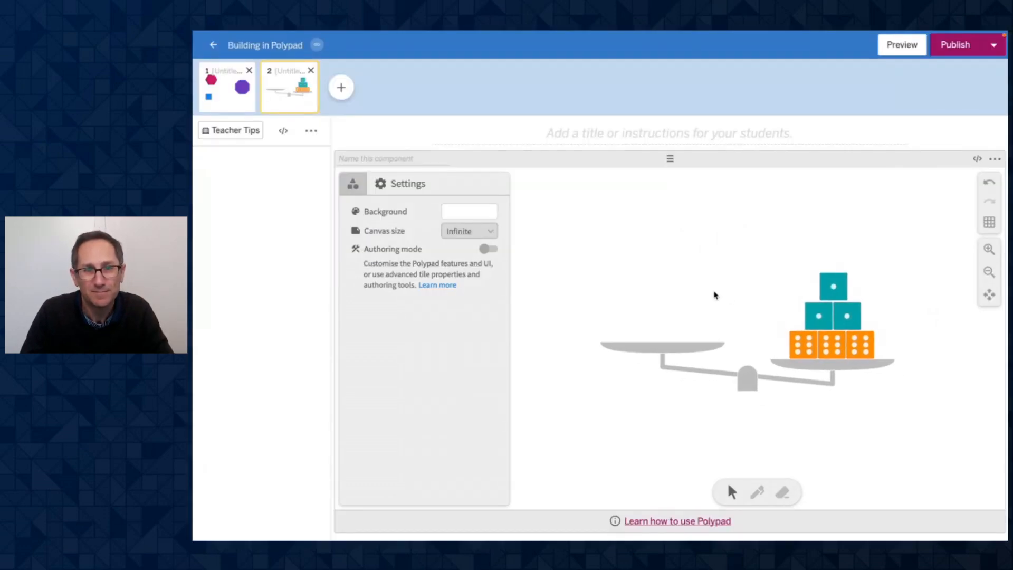
pyautogui.click(829, 290)
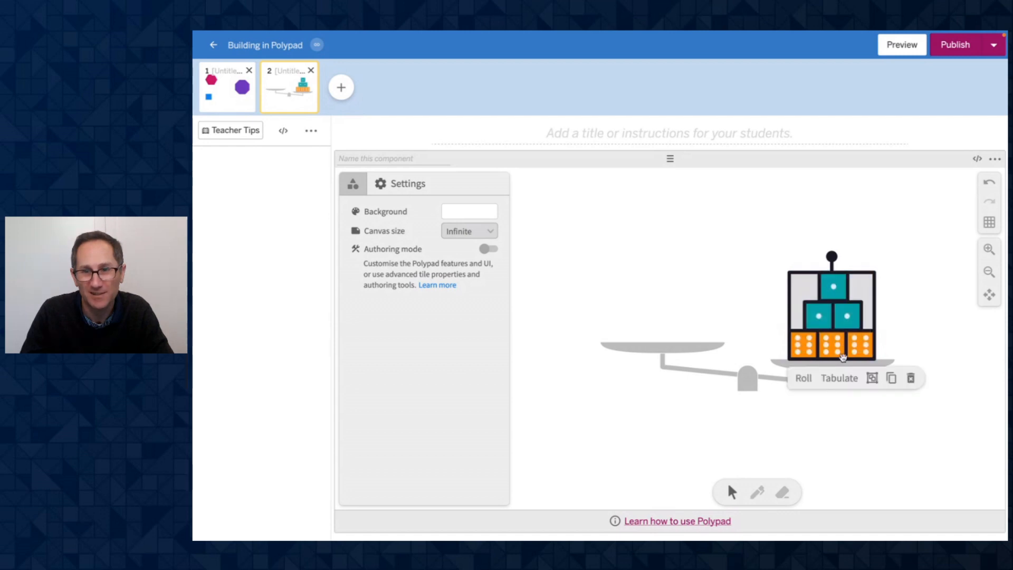
pyautogui.click(804, 378)
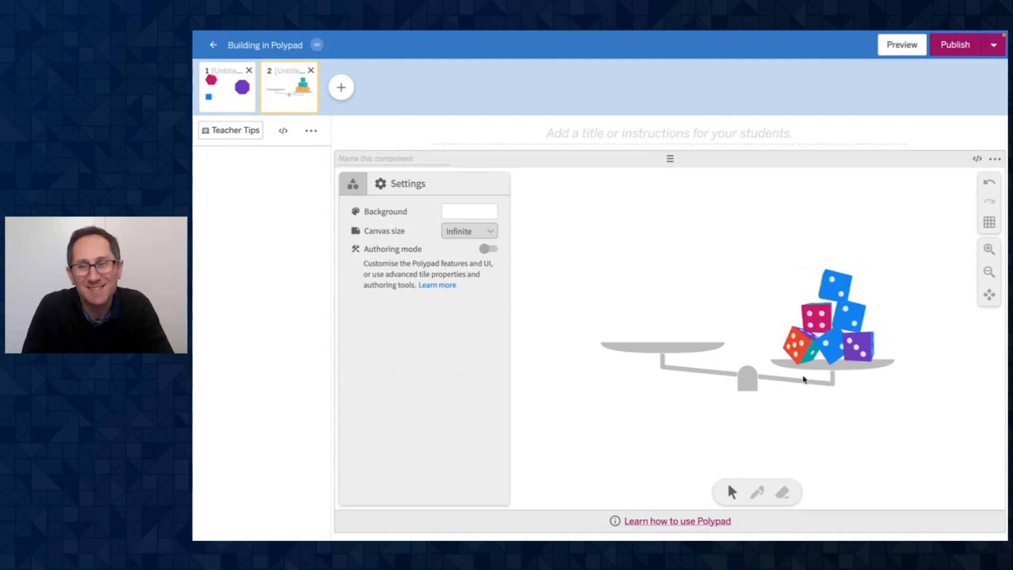
pyautogui.hscroll(2, 848, 414)
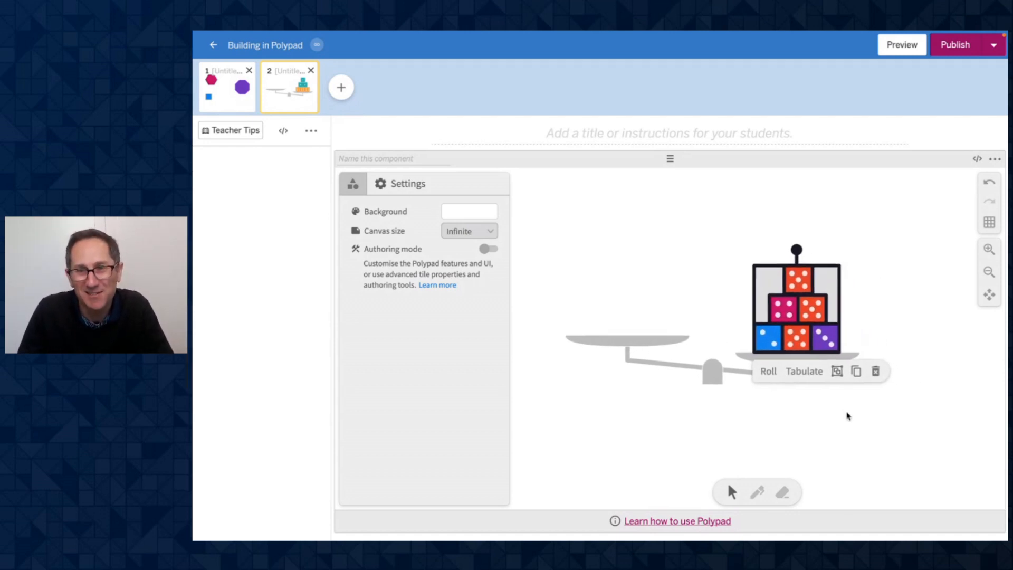
pyautogui.click(854, 428)
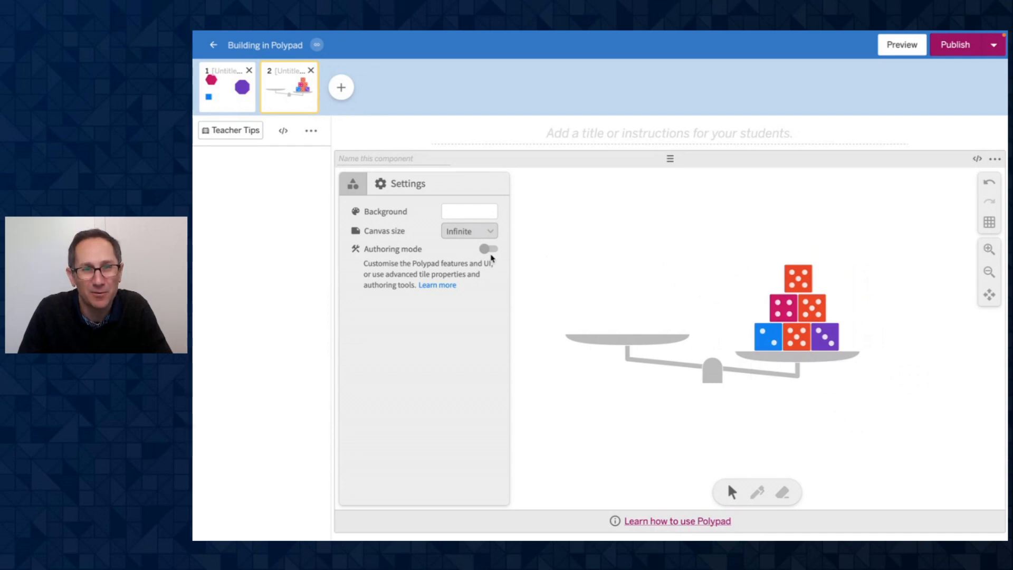
pyautogui.click(488, 249)
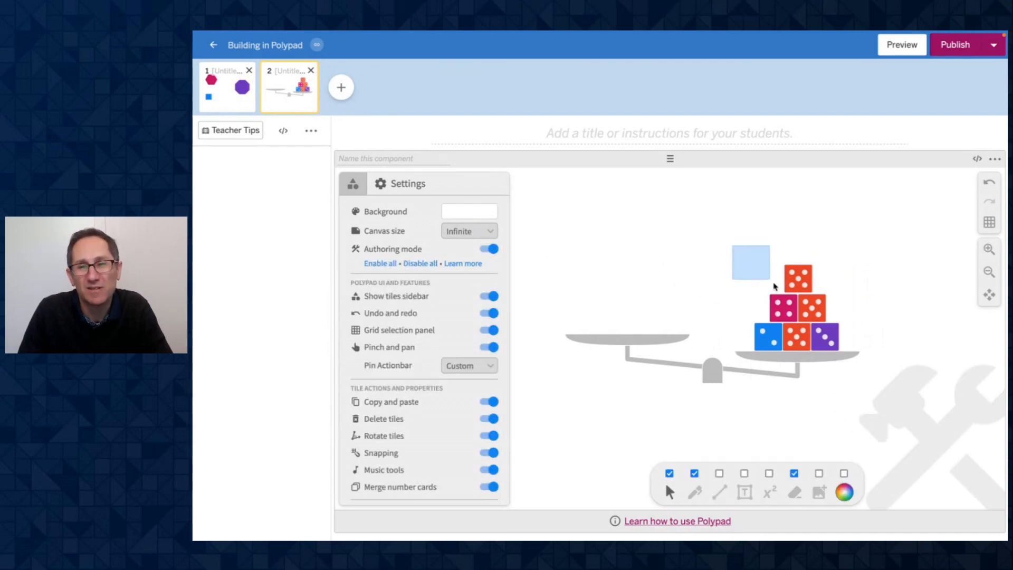
pyautogui.moveTo(774, 287); pyautogui.dragTo(839, 350)
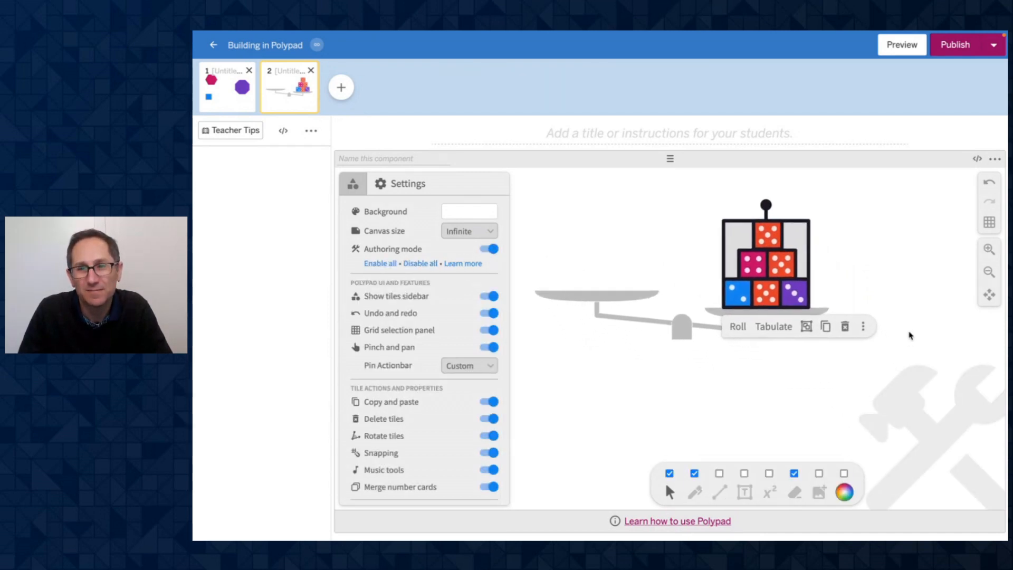
pyautogui.click(850, 306)
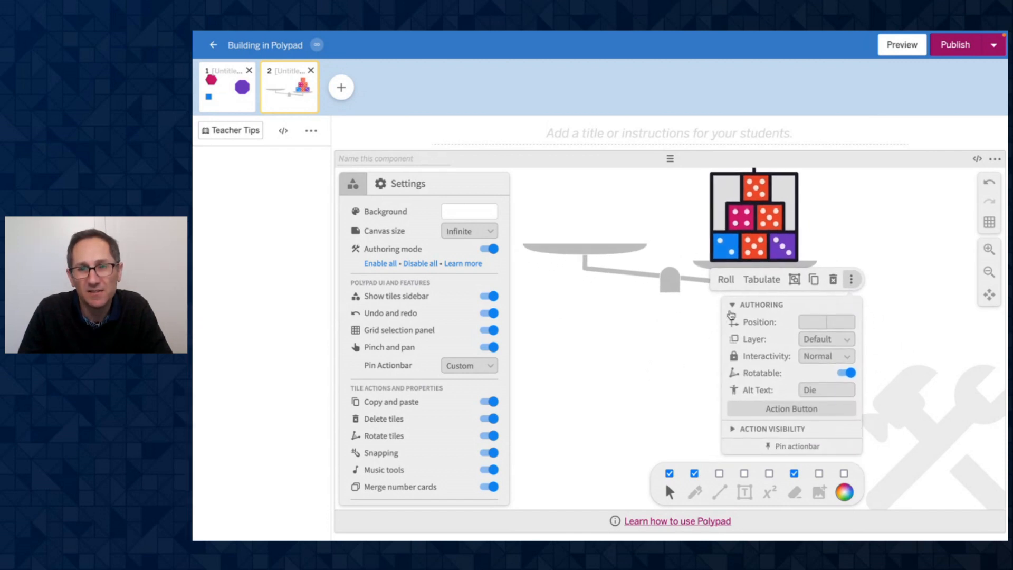
pyautogui.click(733, 308)
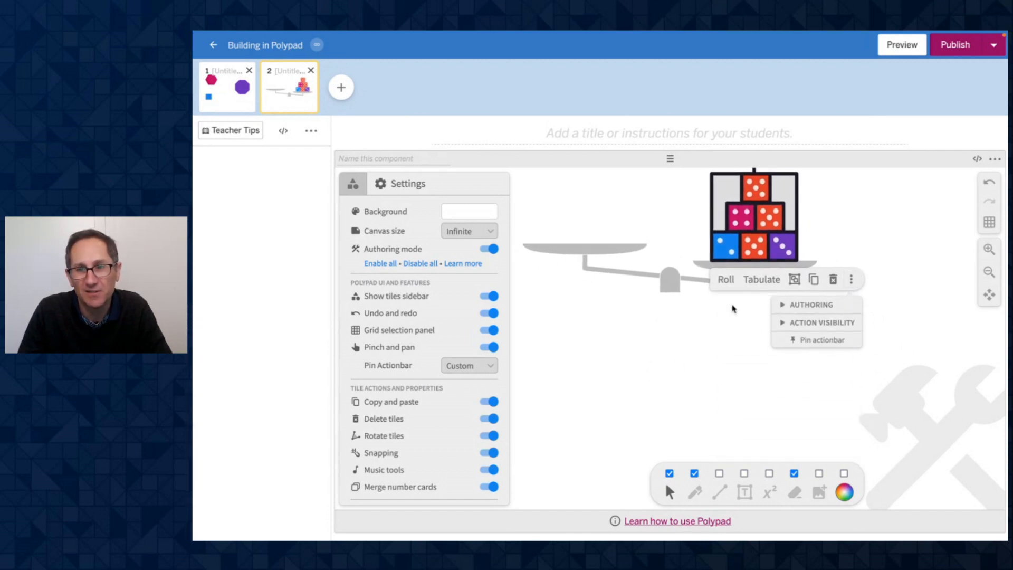
pyautogui.click(782, 306)
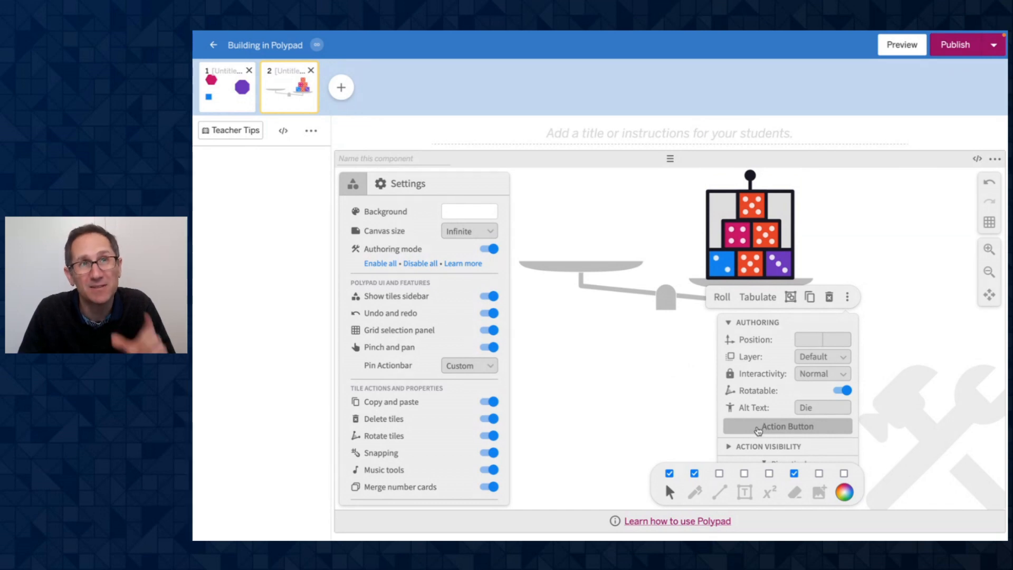
pyautogui.click(758, 429)
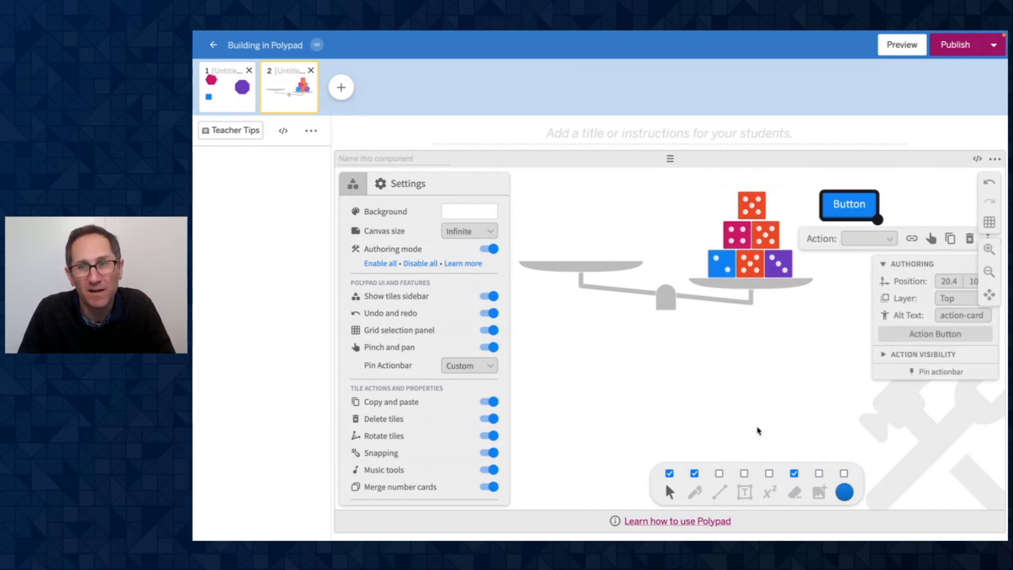
pyautogui.click(833, 308)
pyautogui.moveTo(851, 206); pyautogui.dragTo(860, 261)
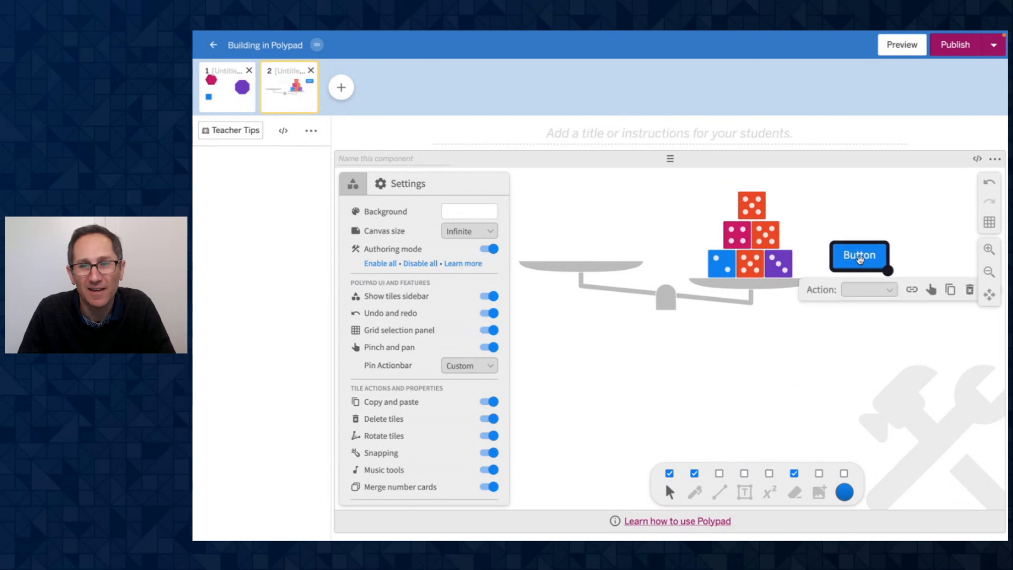
pyautogui.hscroll(1, 861, 336)
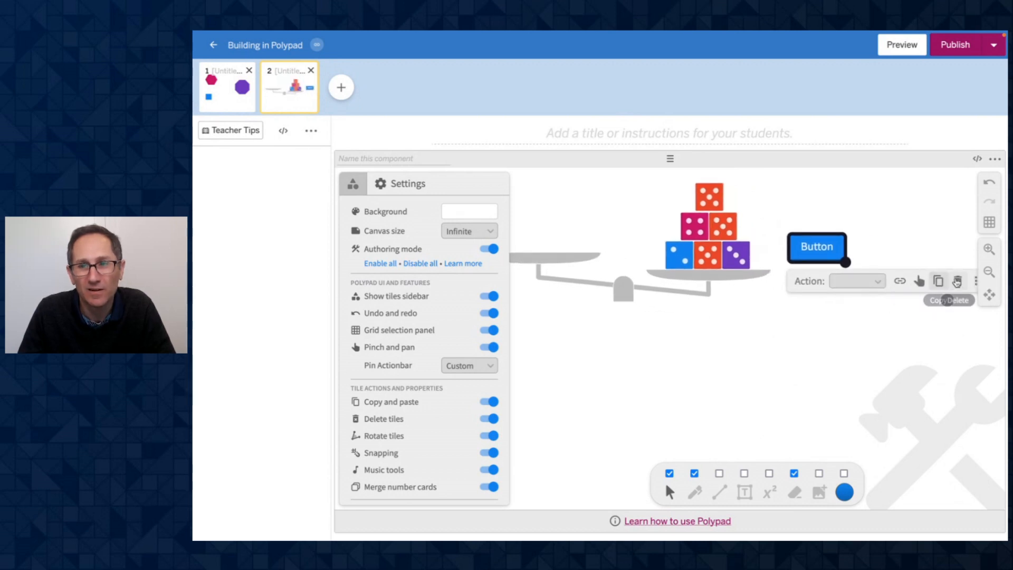
pyautogui.click(958, 280)
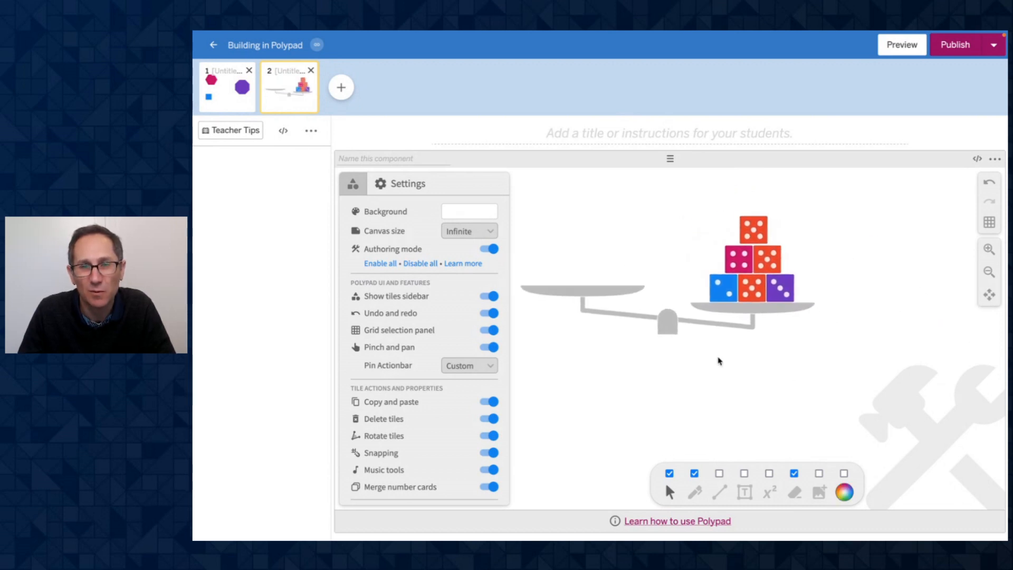
# - Create an action button for the six selected dice and place it below the balance scale
pyautogui.moveTo(686, 196); pyautogui.dragTo(782, 285)
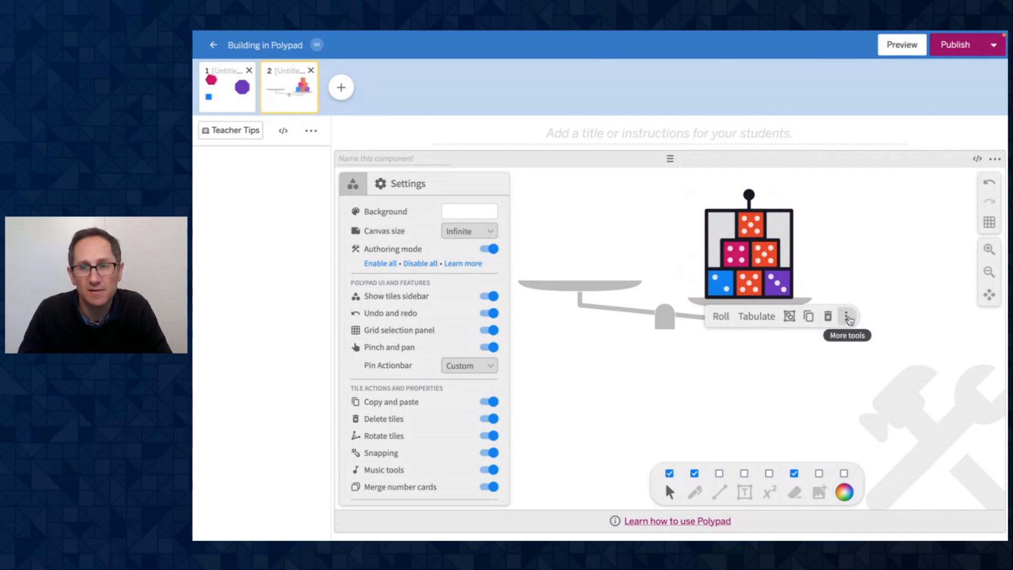
pyautogui.click(847, 317)
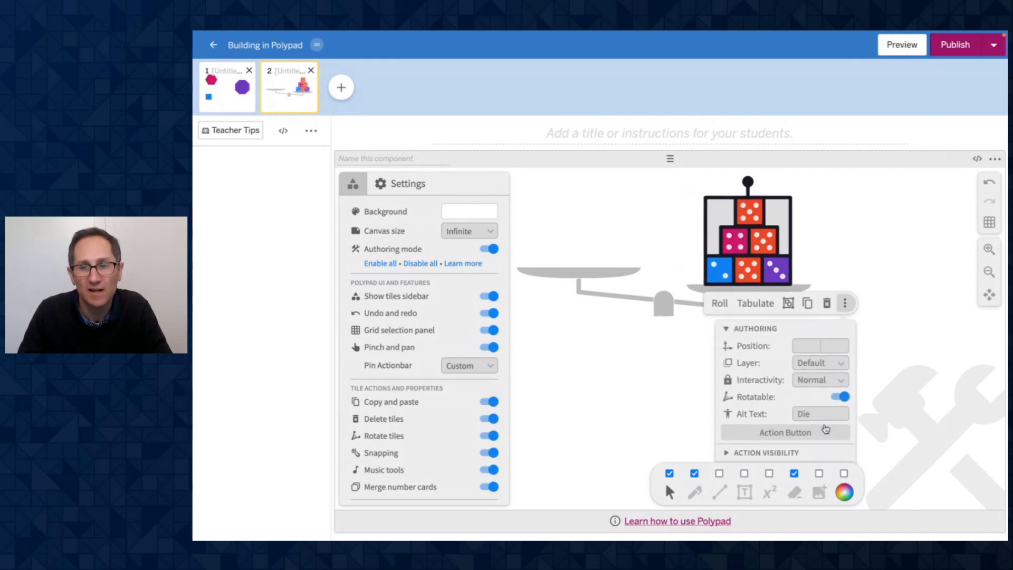
pyautogui.click(826, 430)
pyautogui.moveTo(845, 212); pyautogui.dragTo(688, 357)
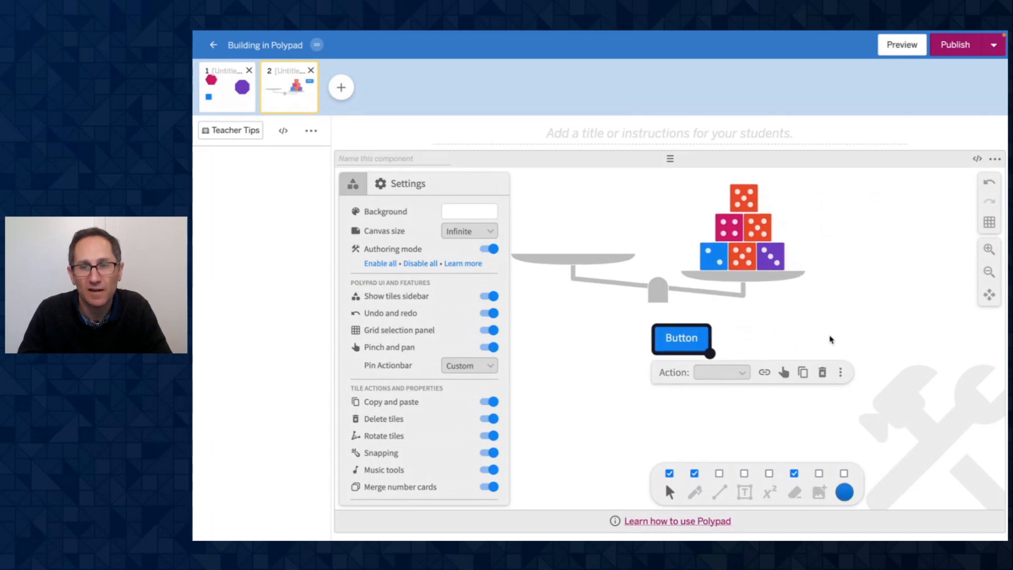
# - Set the button's action to Randomise and widen the button to fit its label
pyautogui.click(730, 372)
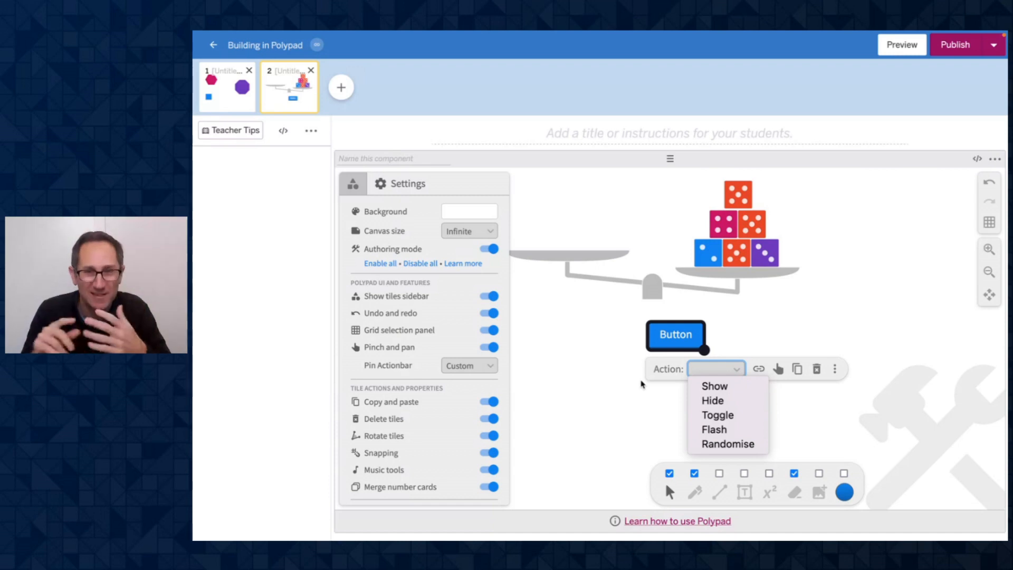
pyautogui.click(716, 445)
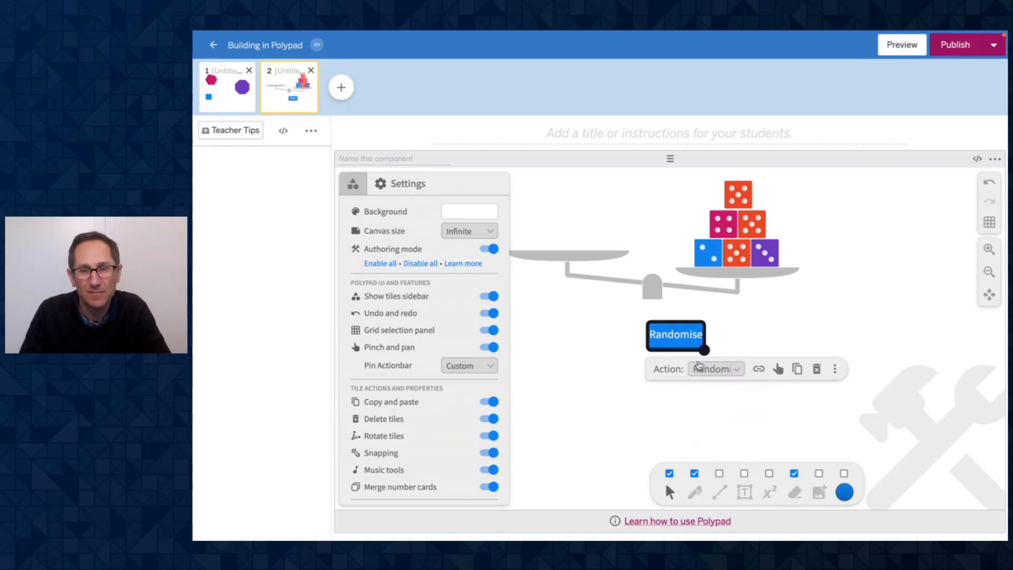
pyautogui.moveTo(705, 351)
pyautogui.mouseDown()
pyautogui.moveTo(715, 352)
pyautogui.moveTo(707, 361)
pyautogui.mouseUp()
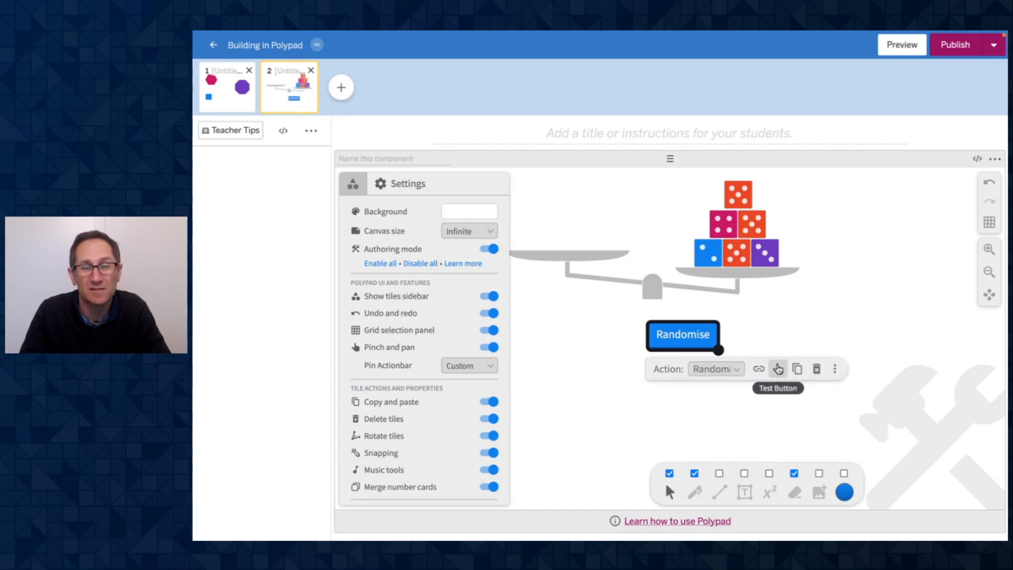
# - Test the Randomise button on the dice and show which tiles are linked to it
pyautogui.click(778, 369)
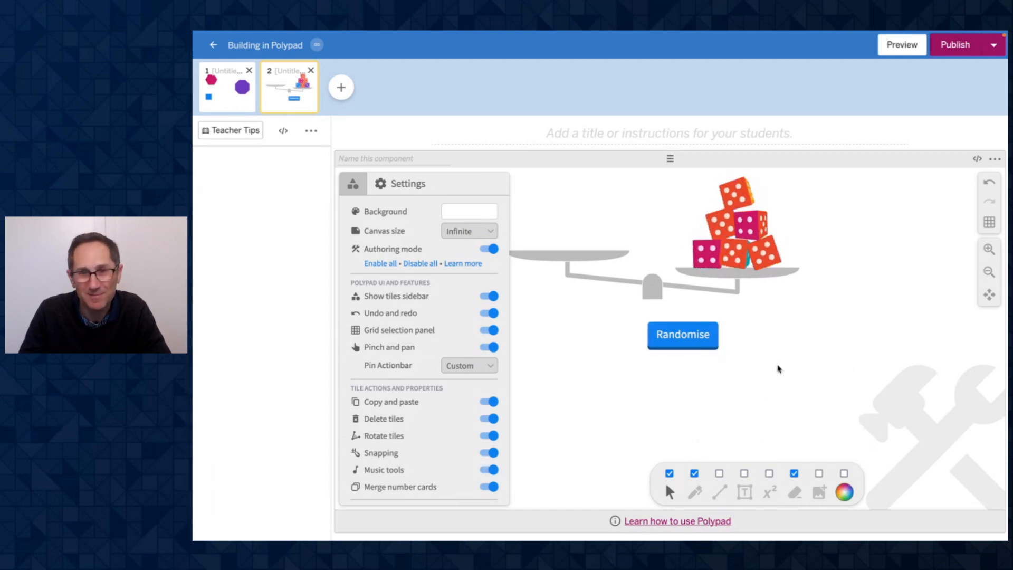
pyautogui.click(683, 335)
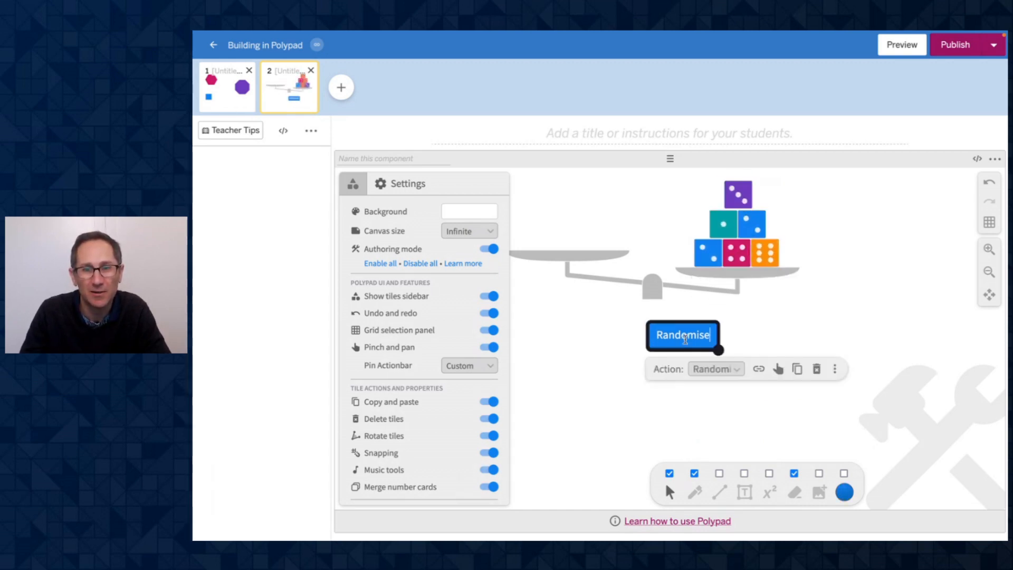
pyautogui.click(758, 372)
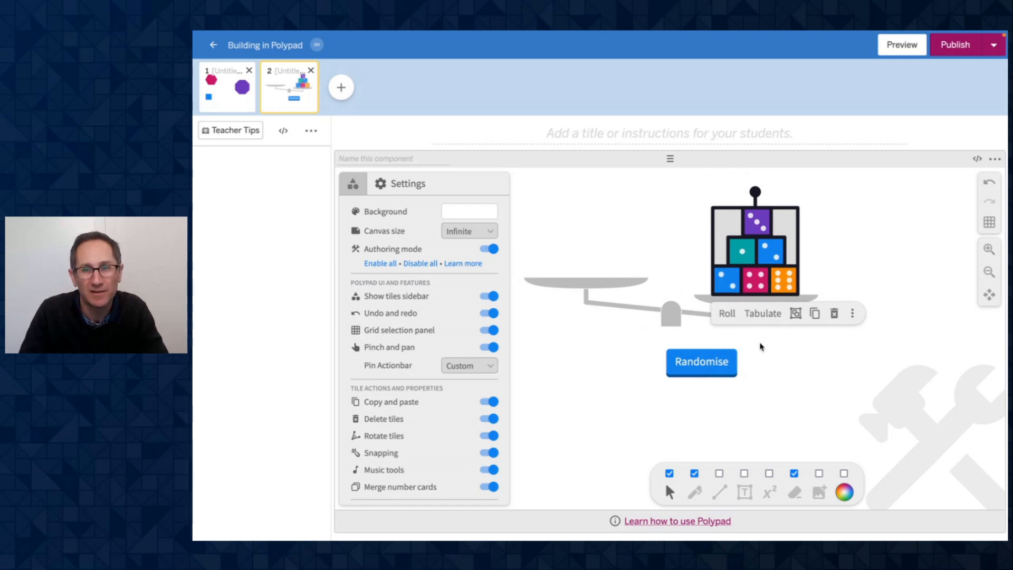
# - Change the label of the Randomise action button below the balance scale to "Roll"
pyautogui.click(718, 363)
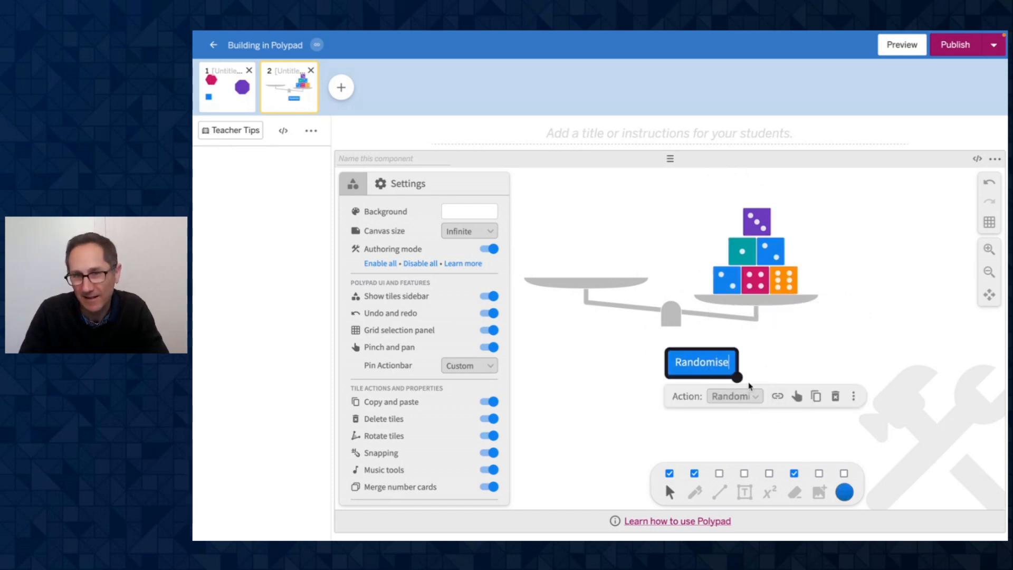
pyautogui.click(581, 385)
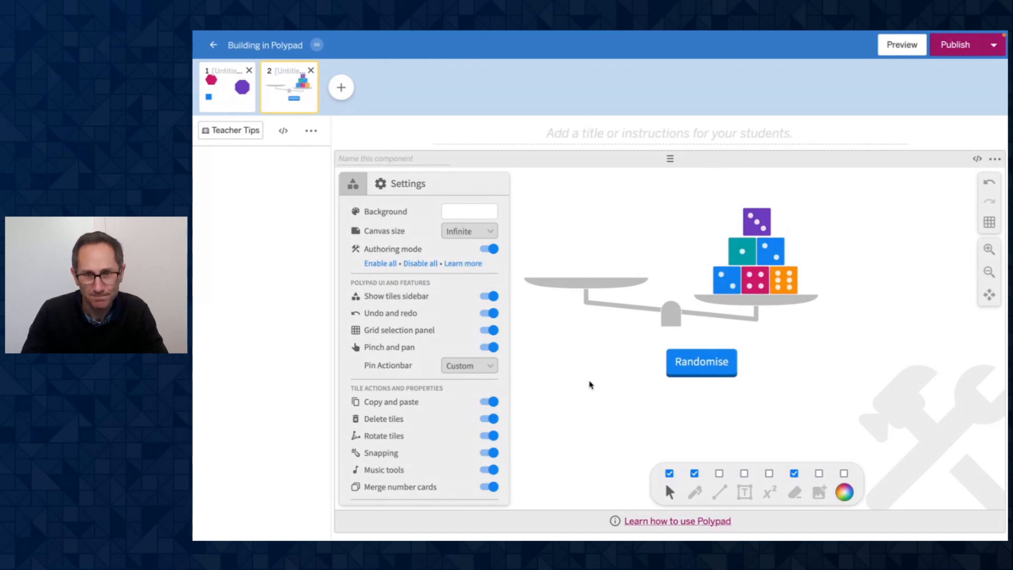
pyautogui.doubleClick(686, 364)
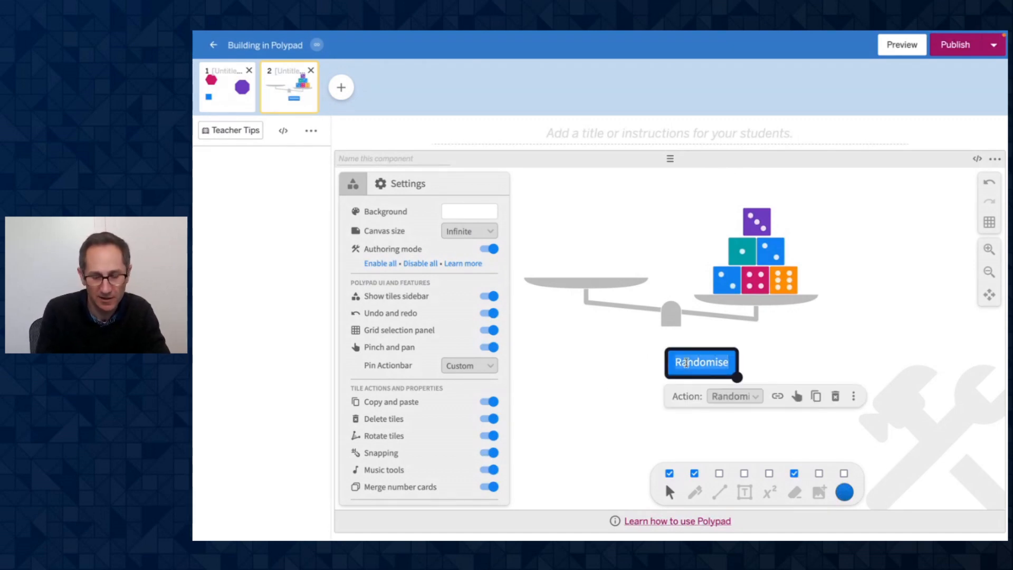
pyautogui.press('End')
pyautogui.press('BackSpace')
pyautogui.press('BackSpace')
pyautogui.press('BackSpace')
pyautogui.press('BackSpace')
pyautogui.press('BackSpace')
pyautogui.press('BackSpace')
pyautogui.press('BackSpace')
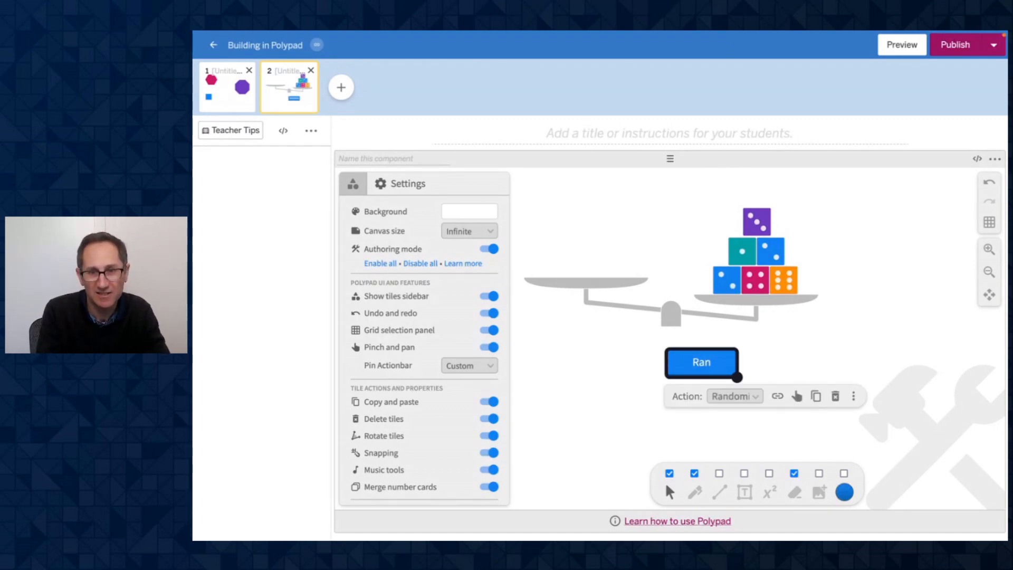
pyautogui.write('oll')
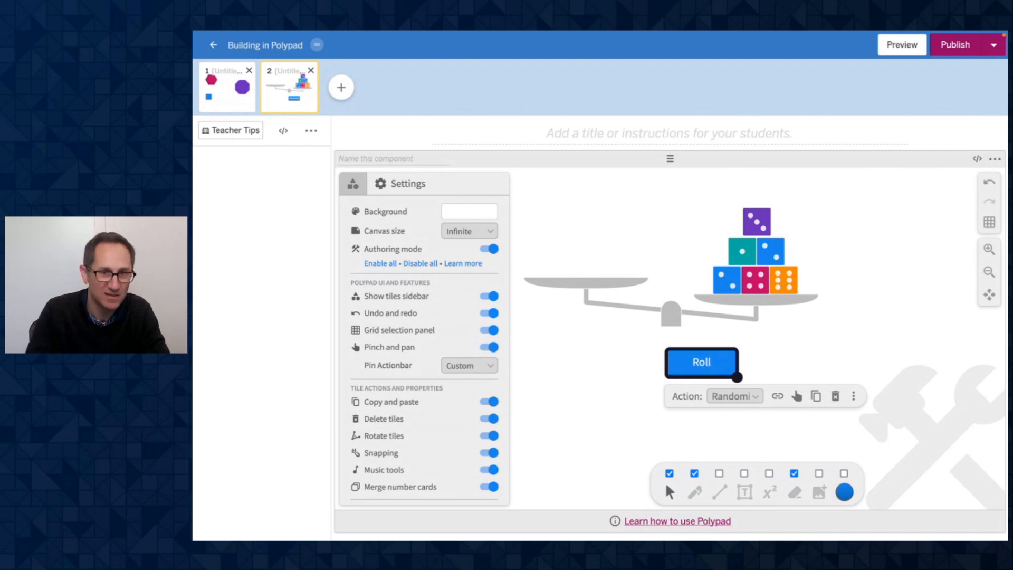
pyautogui.click(639, 371)
# - Narrow the Roll button so it fits its shorter label
pyautogui.click(735, 370)
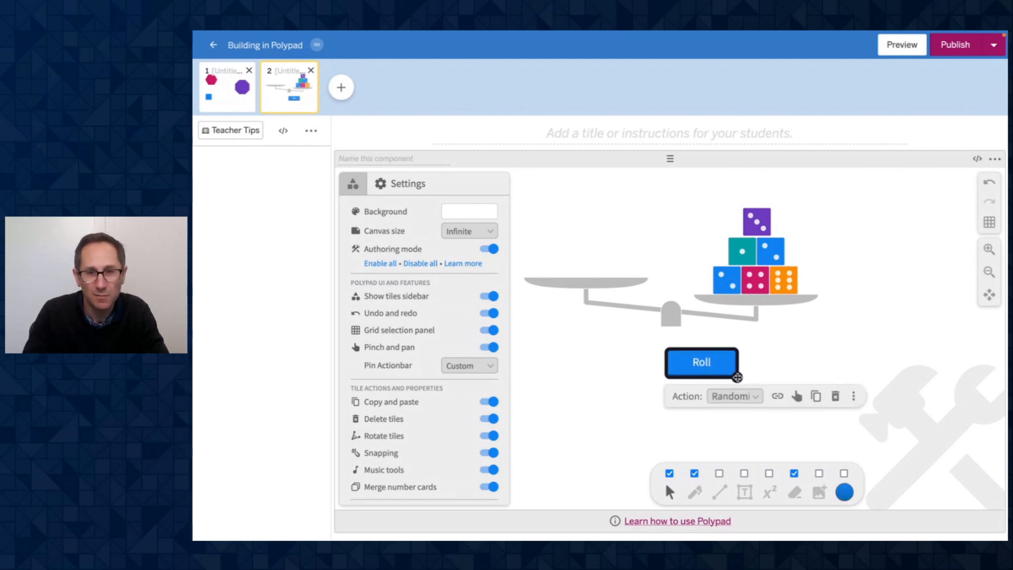
pyautogui.moveTo(736, 376); pyautogui.dragTo(709, 377)
pyautogui.click(604, 364)
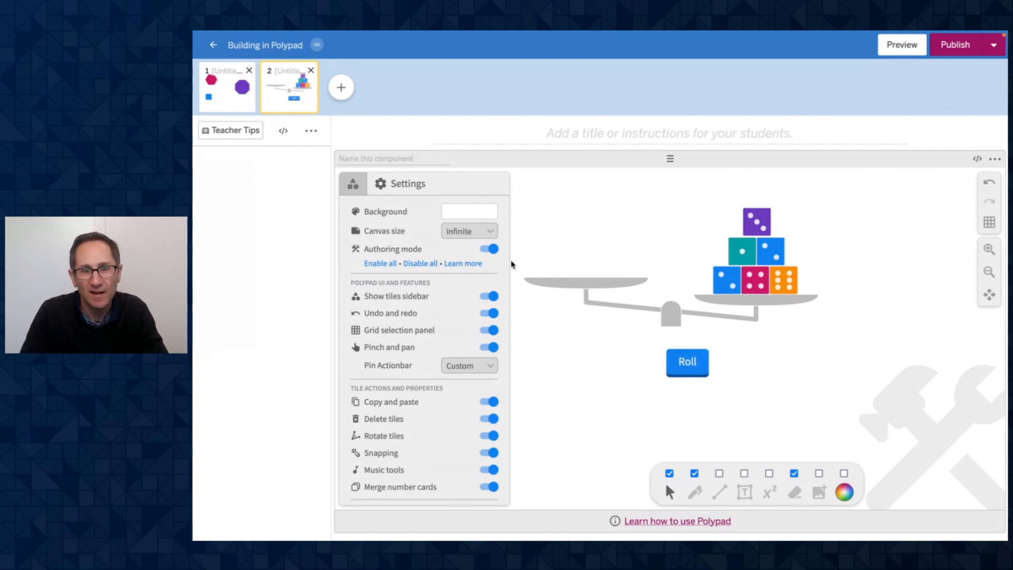
# - Turn off Authoring mode and test the Roll button twice on the six dice
pyautogui.click(490, 249)
pyautogui.click(676, 361)
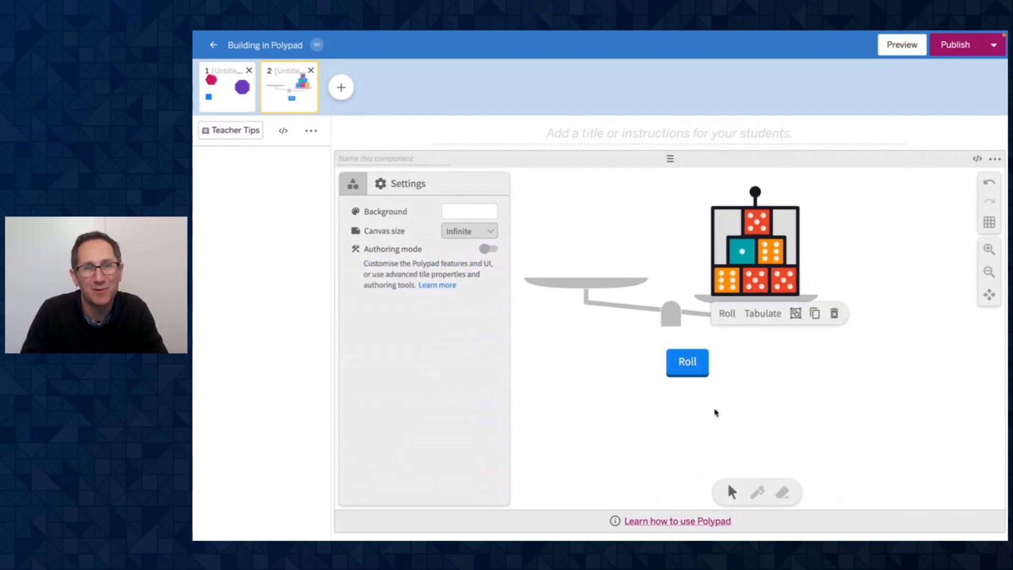
pyautogui.click(690, 371)
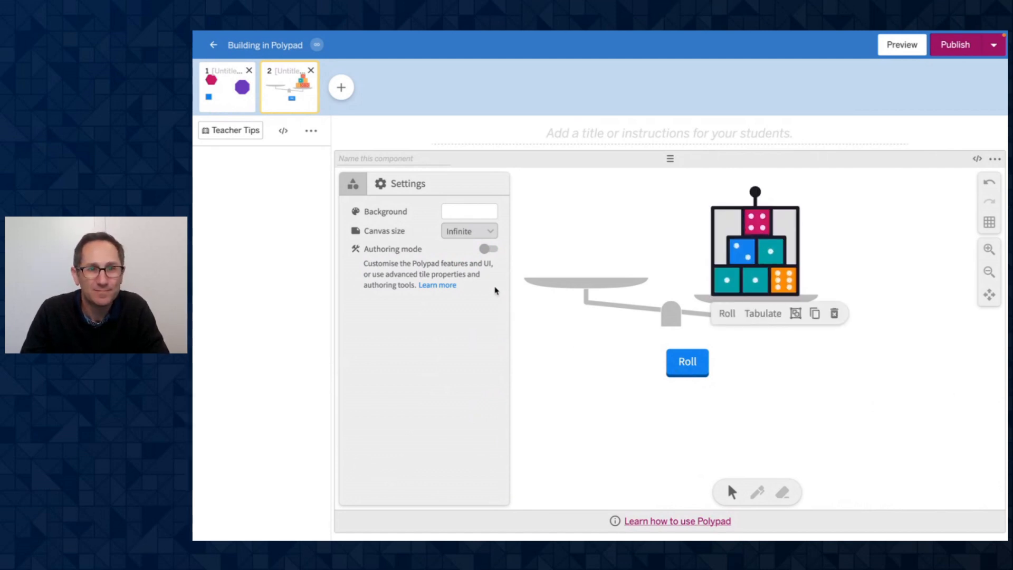
# - With Authoring mode on, move the Roll button to the upper right of the dice pyramid, and turn Authoring mode off
pyautogui.click(489, 249)
pyautogui.moveTo(688, 362); pyautogui.dragTo(887, 205)
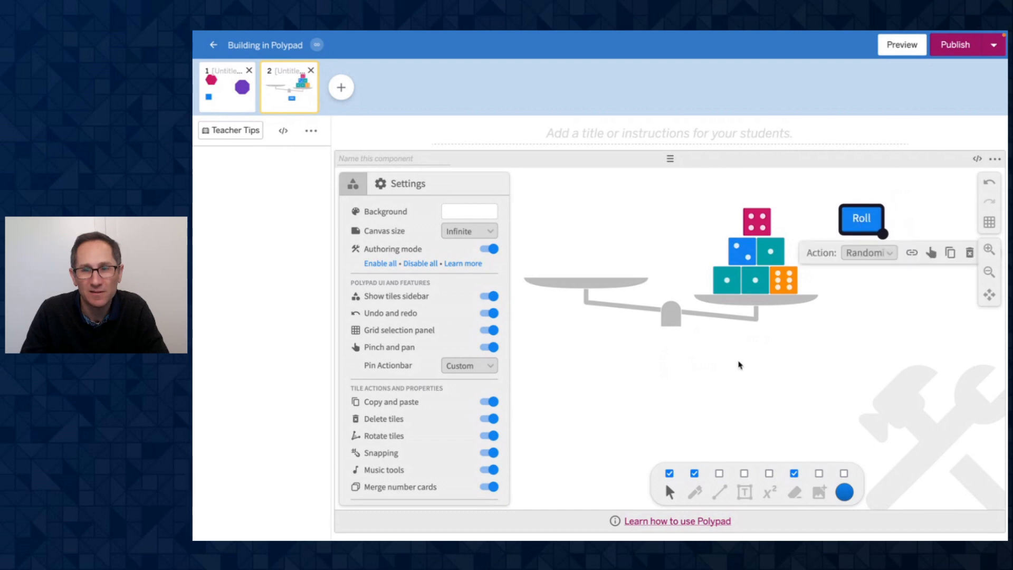
pyautogui.click(696, 410)
pyautogui.click(489, 249)
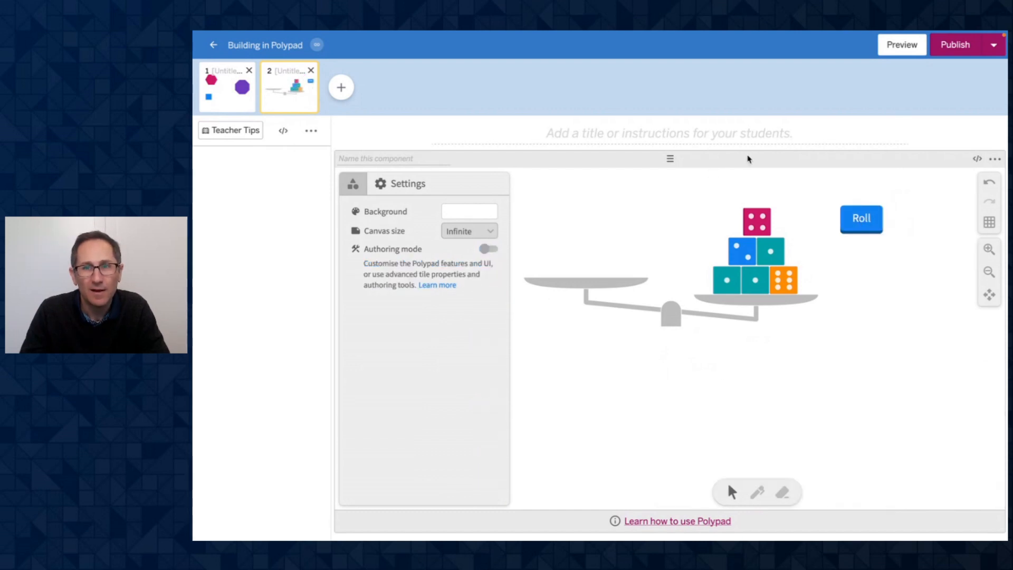
# - Preview the student screen, test the Roll button and check whether single dice can be selected, and close the preview
pyautogui.click(898, 46)
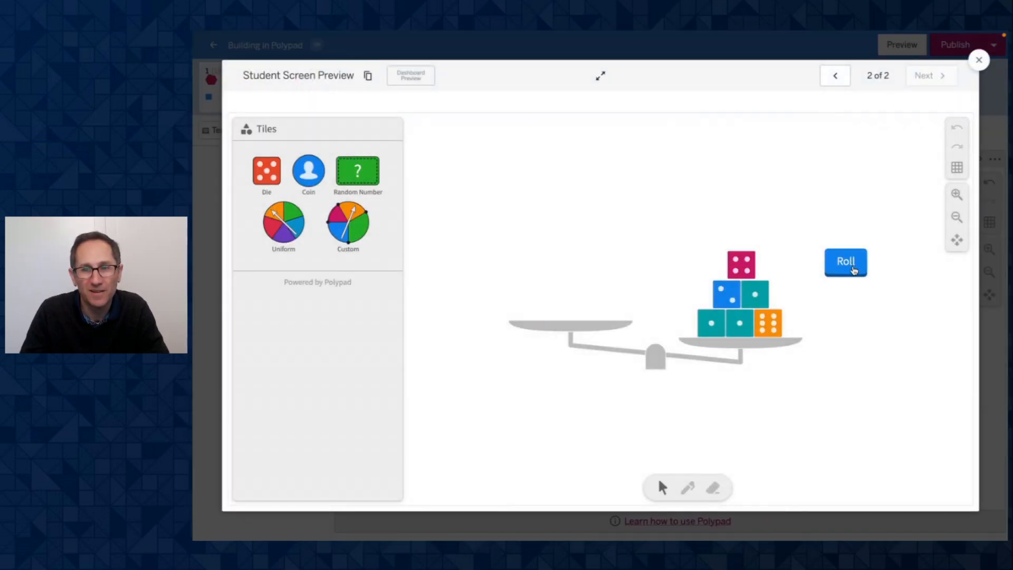
pyautogui.click(852, 269)
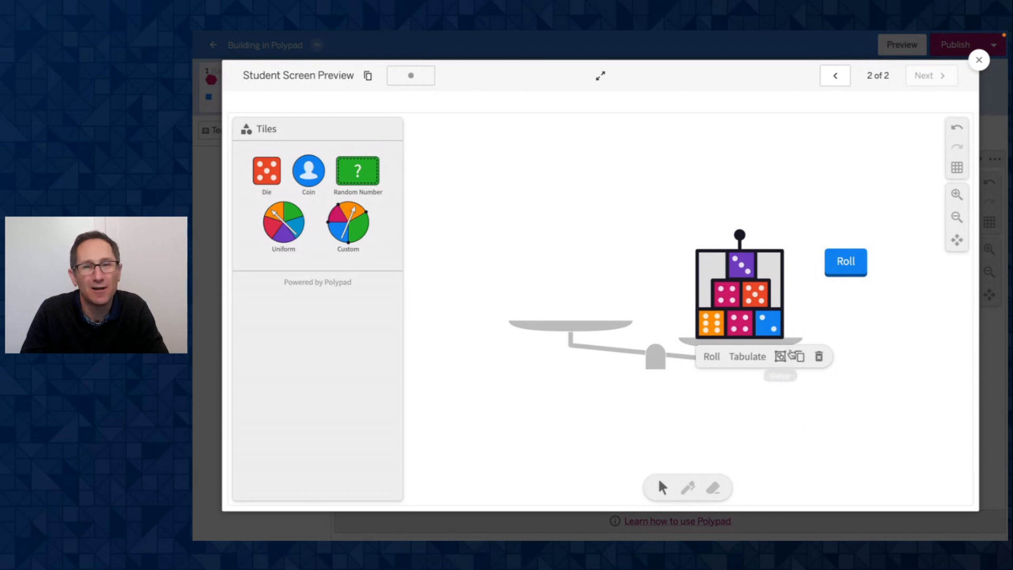
pyautogui.click(805, 345)
pyautogui.moveTo(778, 328)
pyautogui.mouseDown()
pyautogui.moveTo(892, 328)
pyautogui.moveTo(778, 329)
pyautogui.mouseUp()
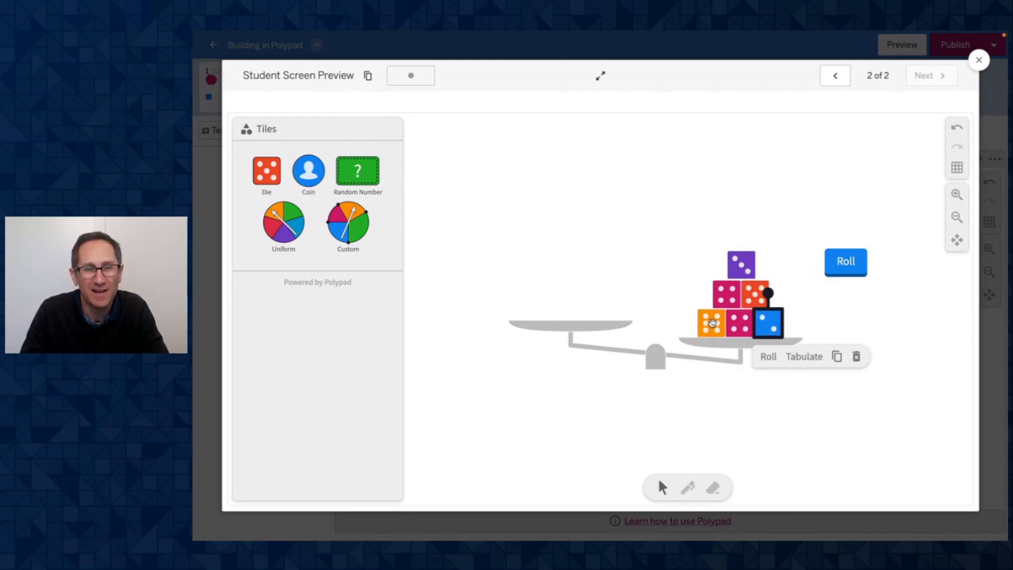
pyautogui.moveTo(679, 240); pyautogui.dragTo(679, 262)
pyautogui.click(979, 59)
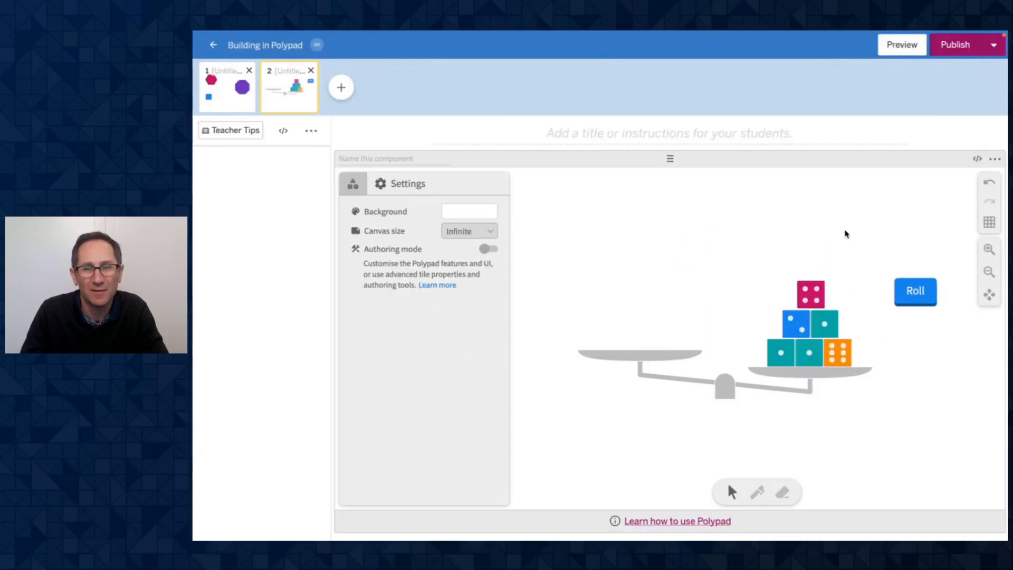
# - Turn on Authoring mode and set the interactivity of all six dice to Cannot move or delete
pyautogui.click(489, 249)
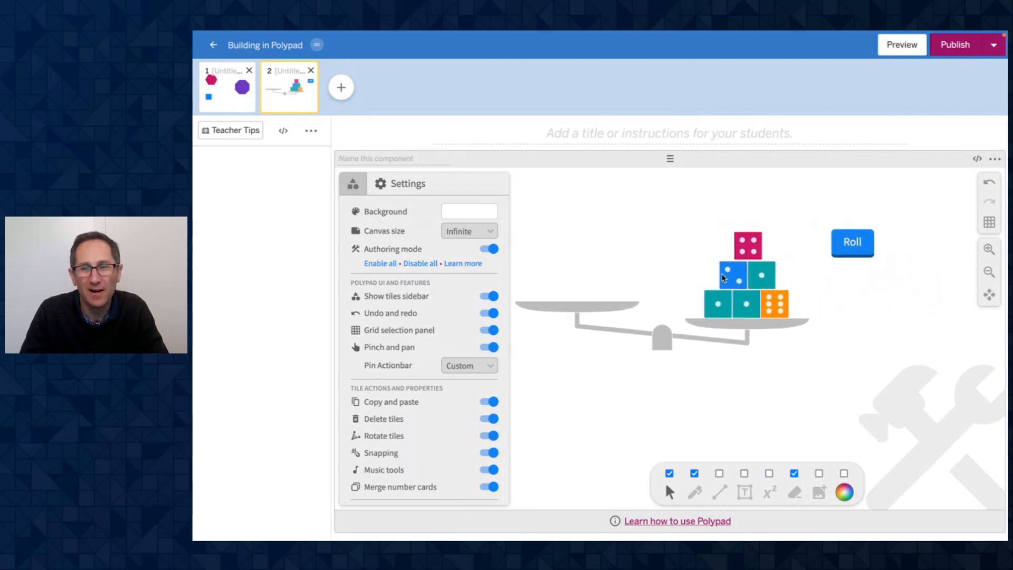
pyautogui.moveTo(689, 230); pyautogui.dragTo(782, 312)
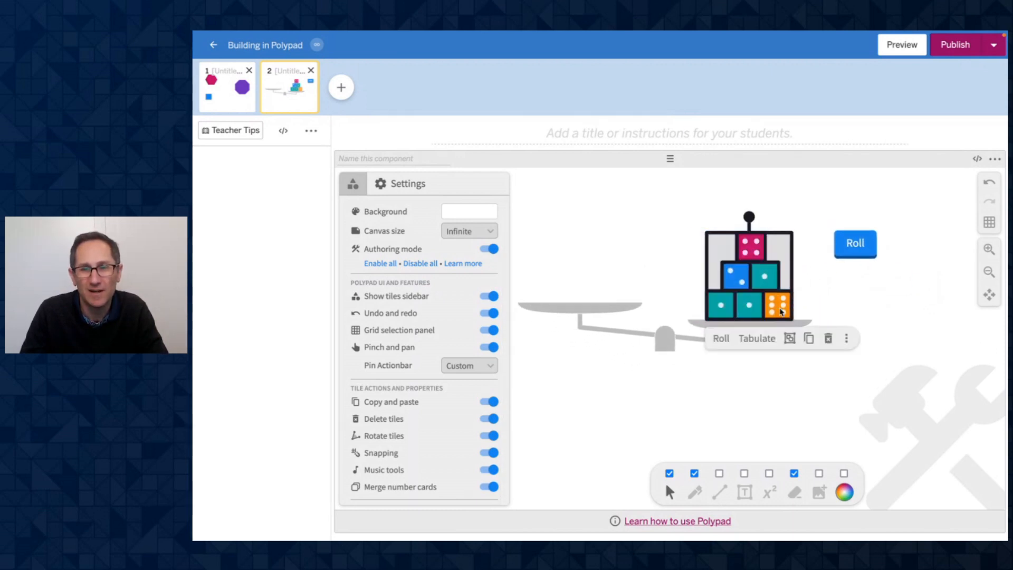
pyautogui.click(847, 341)
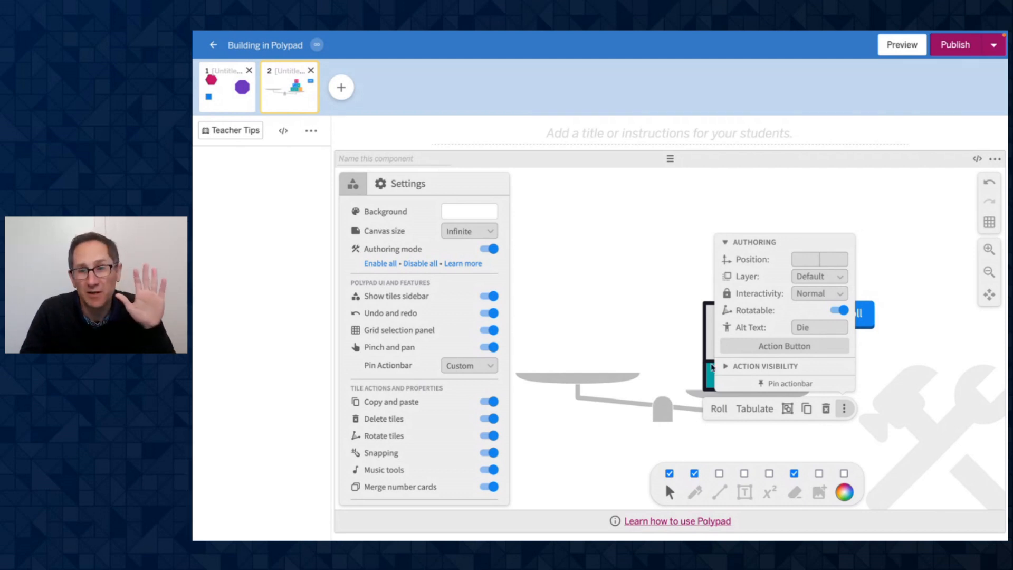
pyautogui.scroll(-3, 889, 357)
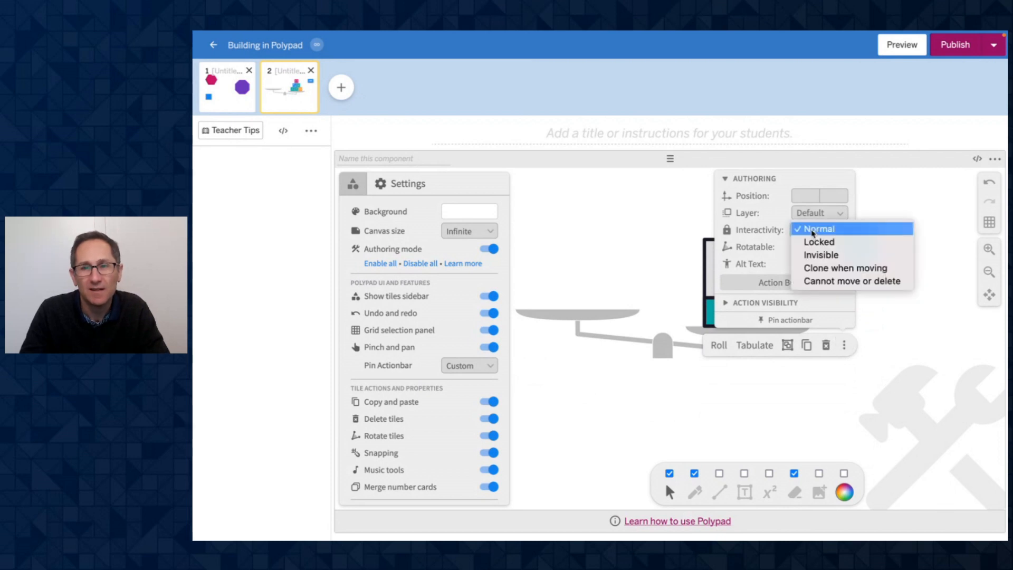
pyautogui.click(814, 231)
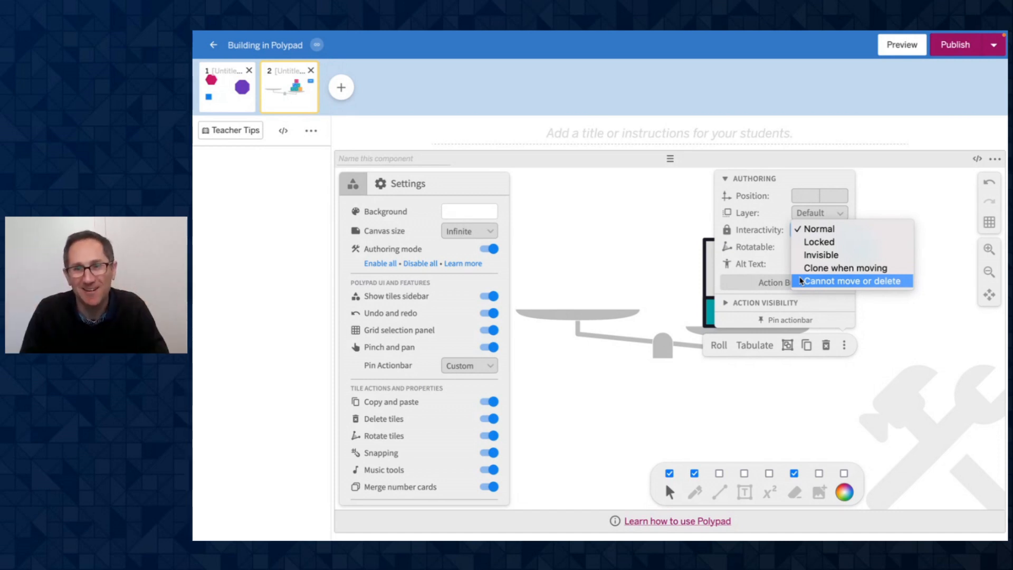
pyautogui.click(807, 284)
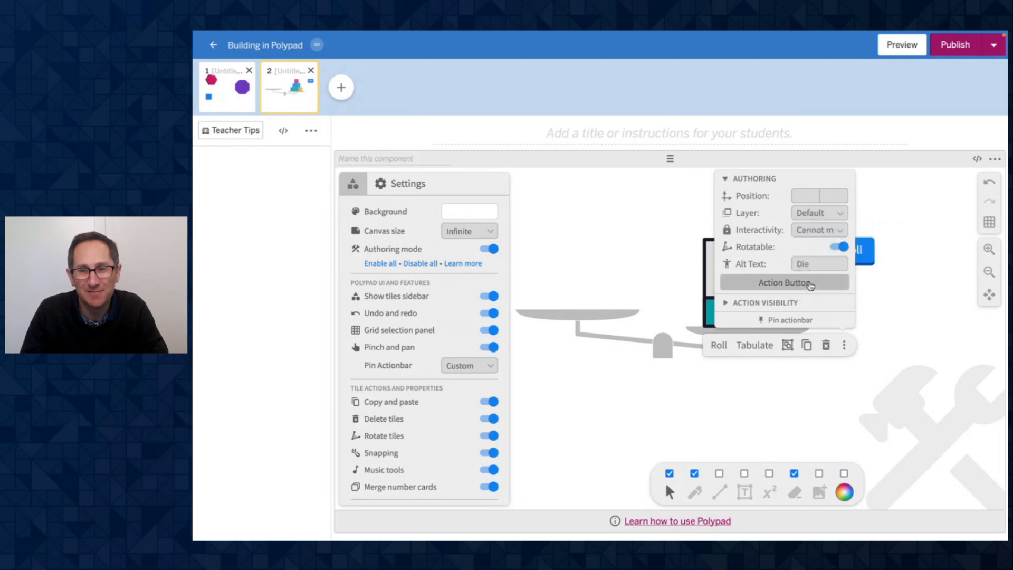
pyautogui.click(749, 424)
pyautogui.hscroll(-1, 688, 401)
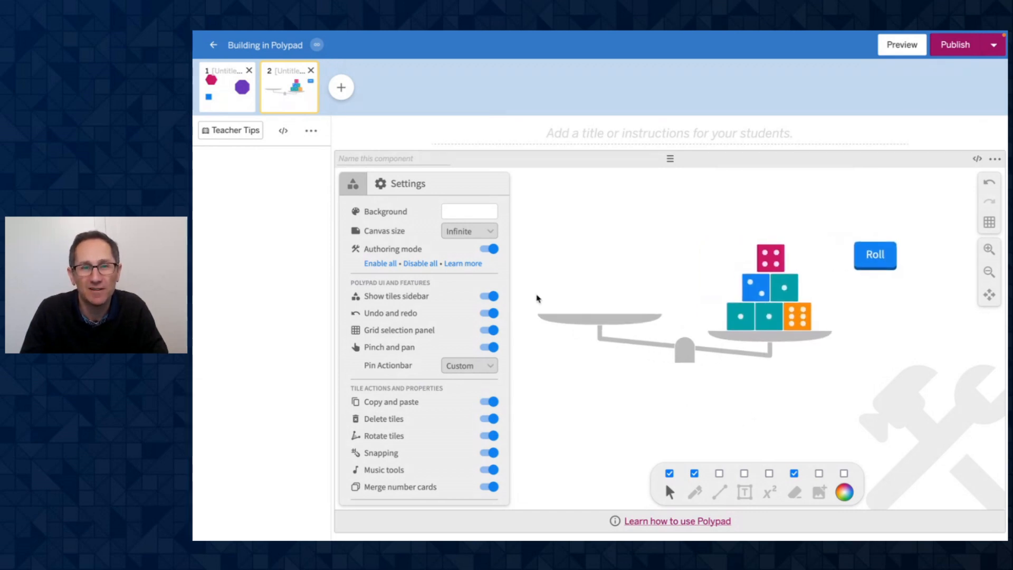
# - Turn off Authoring mode, try to move individual dice in the pyramid, and test the Roll button again
pyautogui.click(488, 249)
pyautogui.click(771, 259)
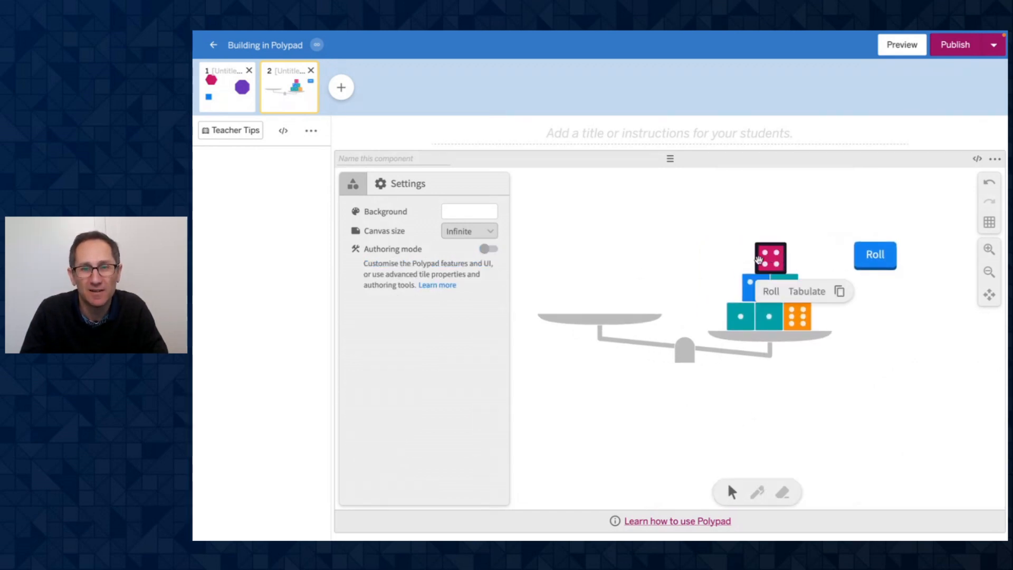
pyautogui.moveTo(760, 259)
pyautogui.mouseDown()
pyautogui.moveTo(804, 251)
pyautogui.moveTo(776, 262)
pyautogui.mouseUp()
pyautogui.click(750, 284)
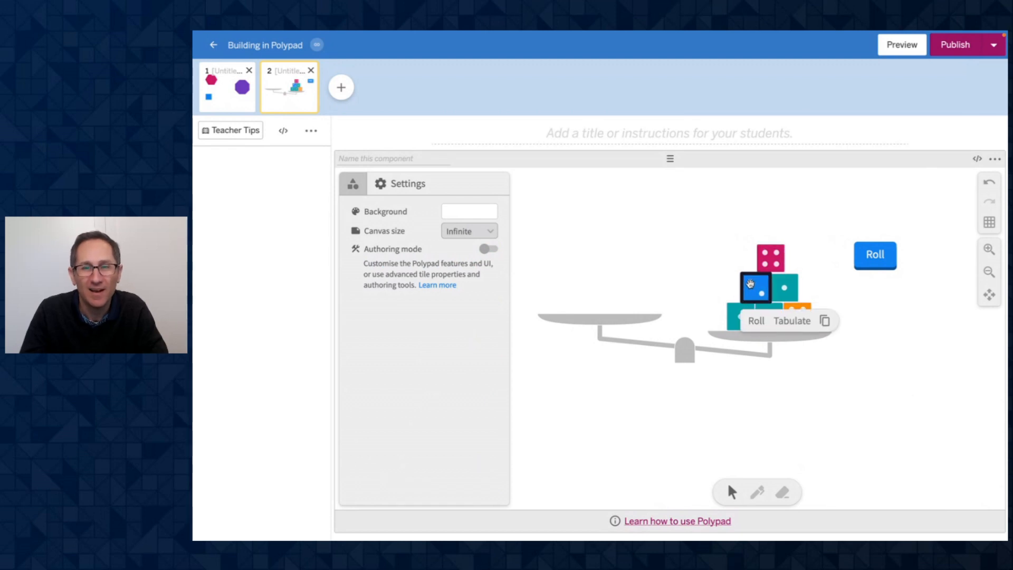
pyautogui.click(786, 281)
pyautogui.moveTo(842, 257); pyautogui.dragTo(834, 257)
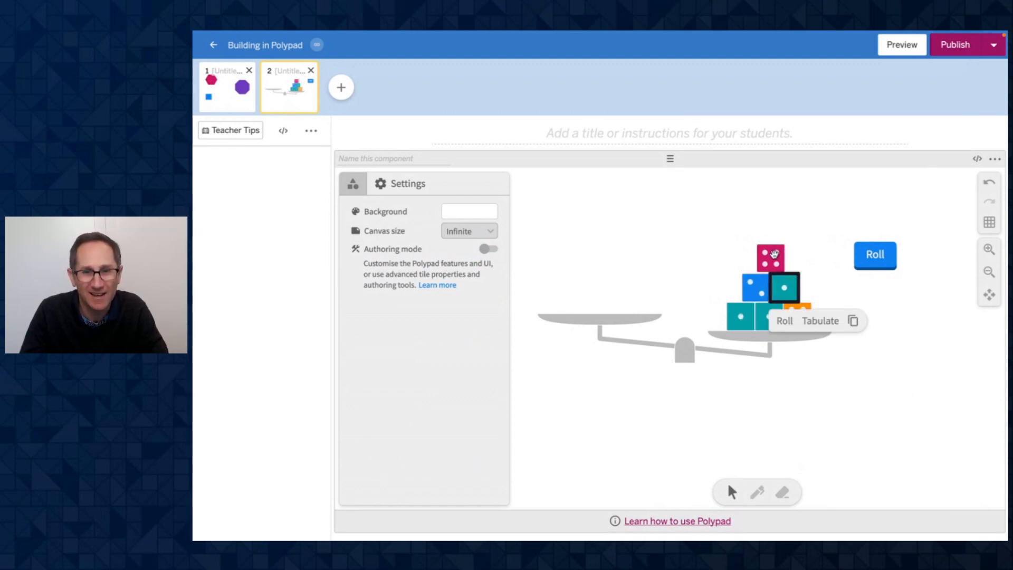
pyautogui.moveTo(773, 255); pyautogui.dragTo(816, 228)
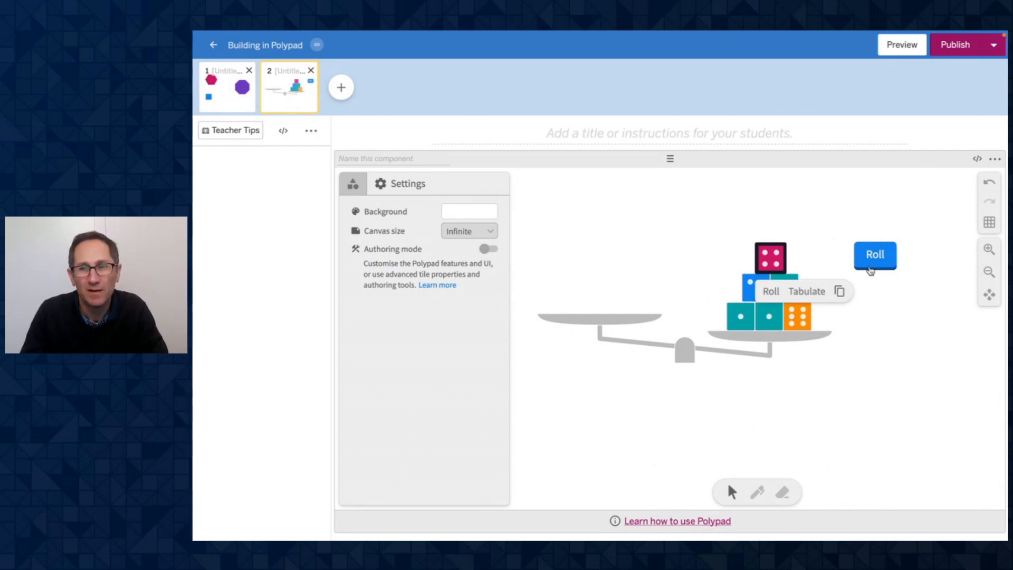
pyautogui.click(871, 271)
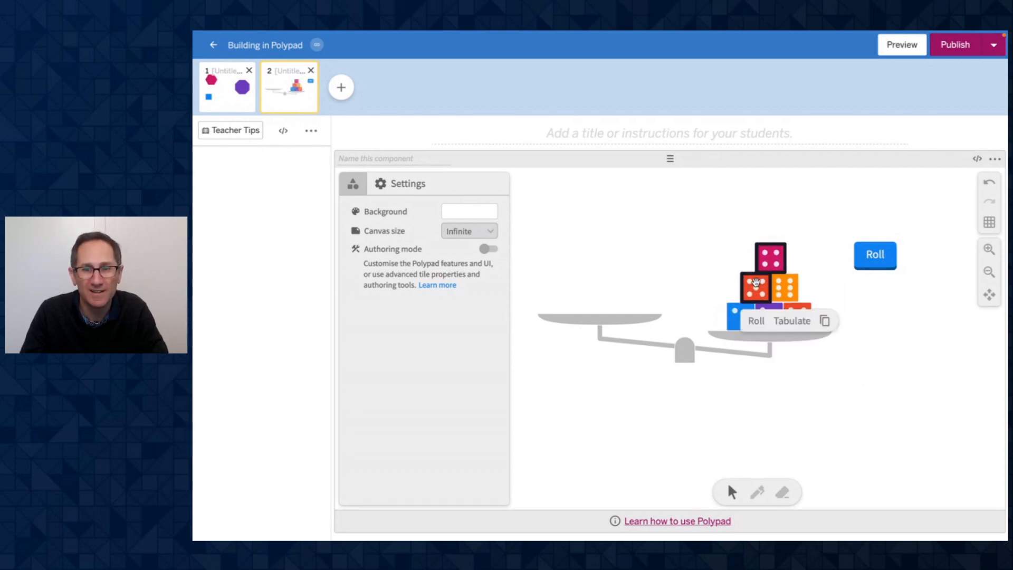
pyautogui.click(827, 338)
pyautogui.hscroll(-1, 728, 421)
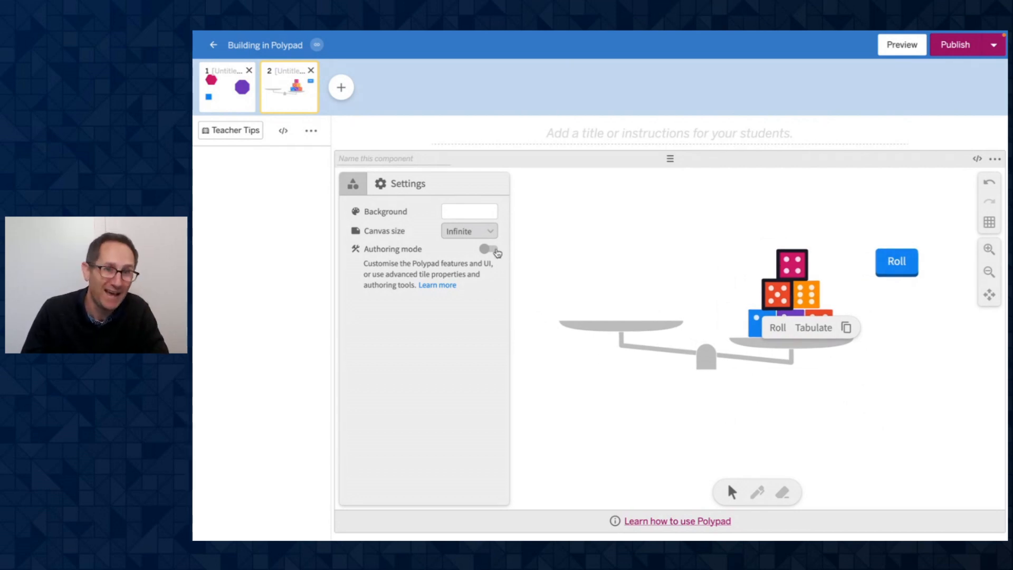
# - Turn on Authoring mode and hide the Copy, Delete, Group, Randomise and Tabulate actions for all six dice
pyautogui.click(497, 250)
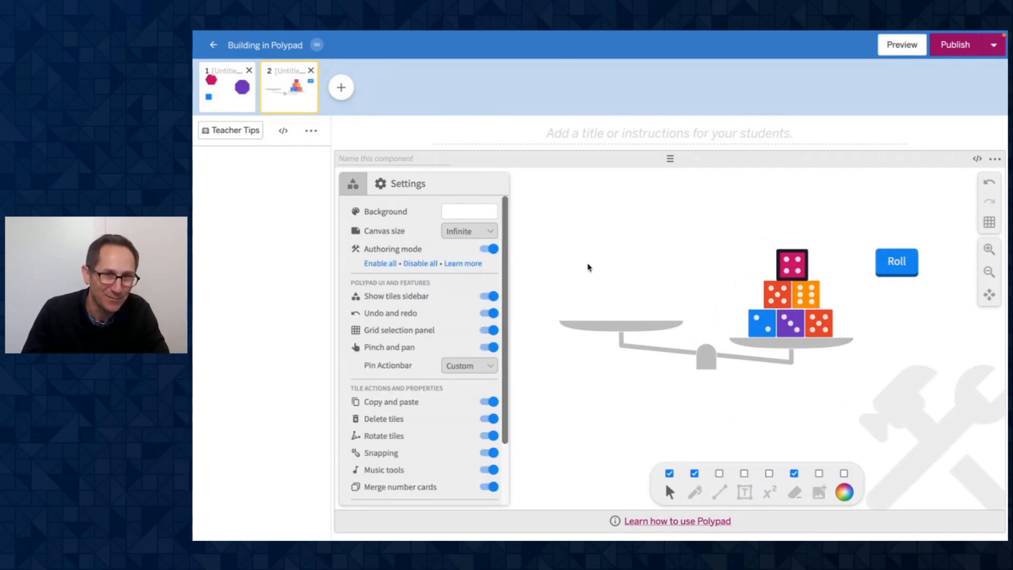
pyautogui.click(833, 338)
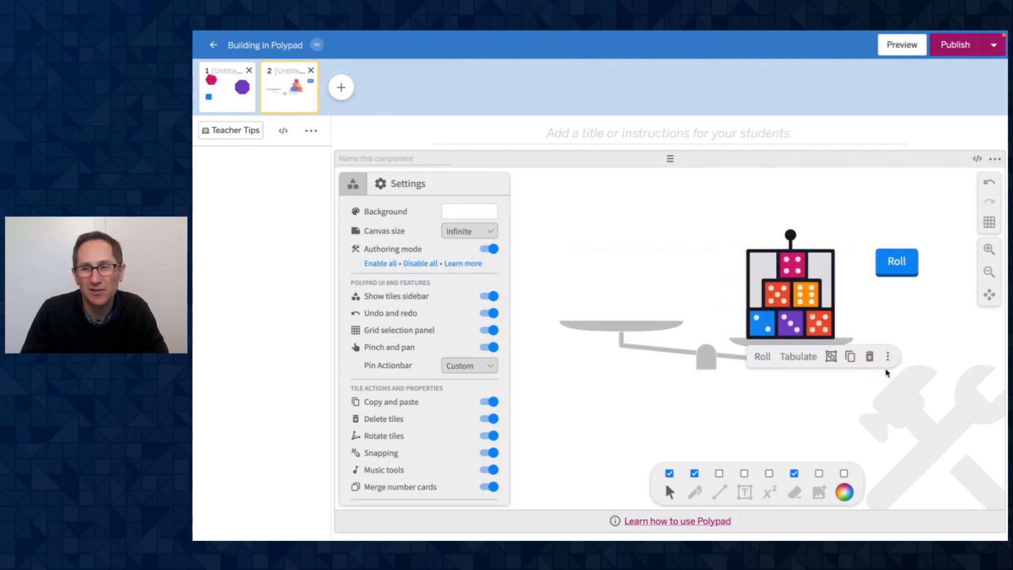
pyautogui.click(888, 356)
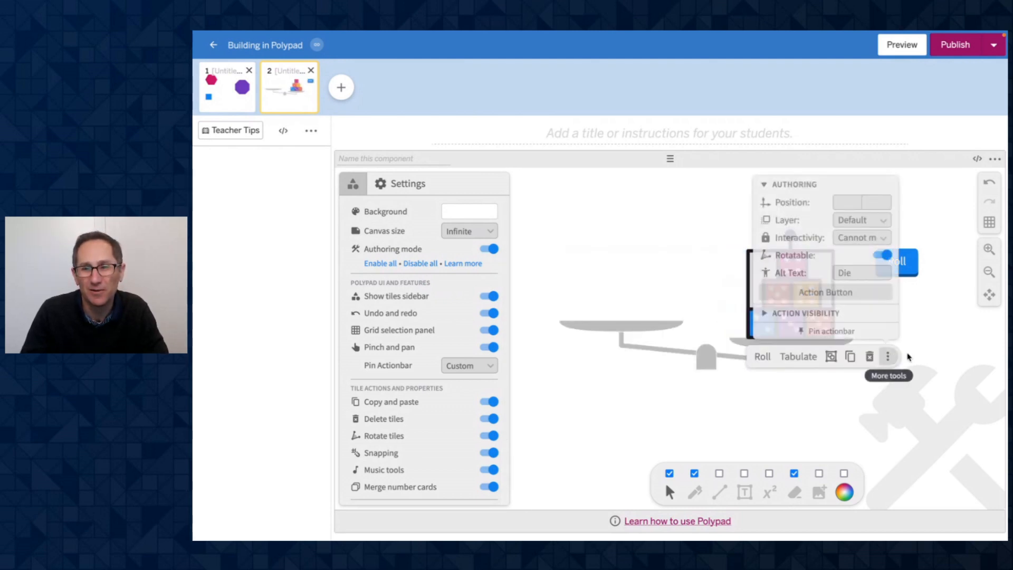
pyautogui.click(770, 185)
pyautogui.click(822, 314)
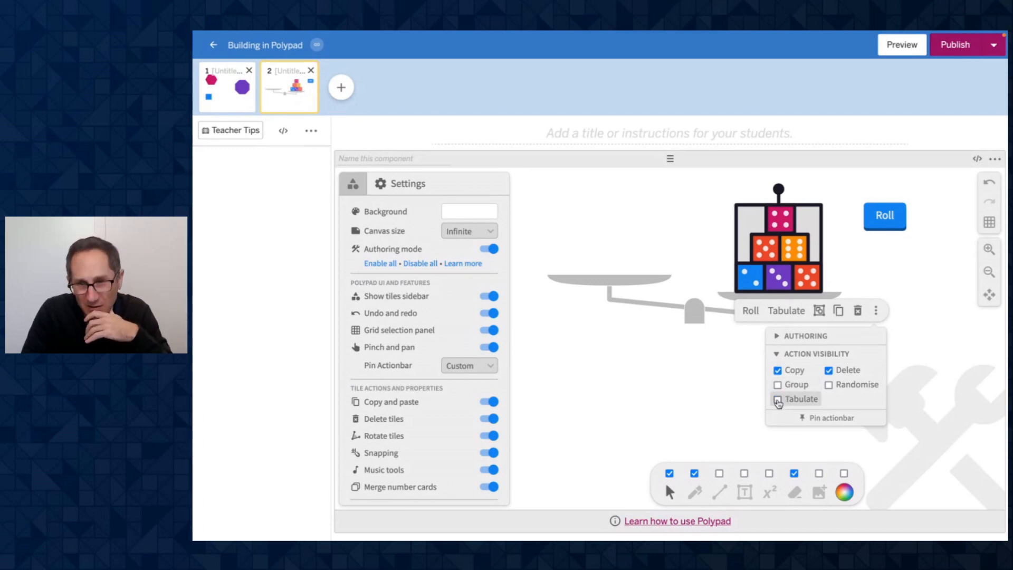
pyautogui.click(829, 371)
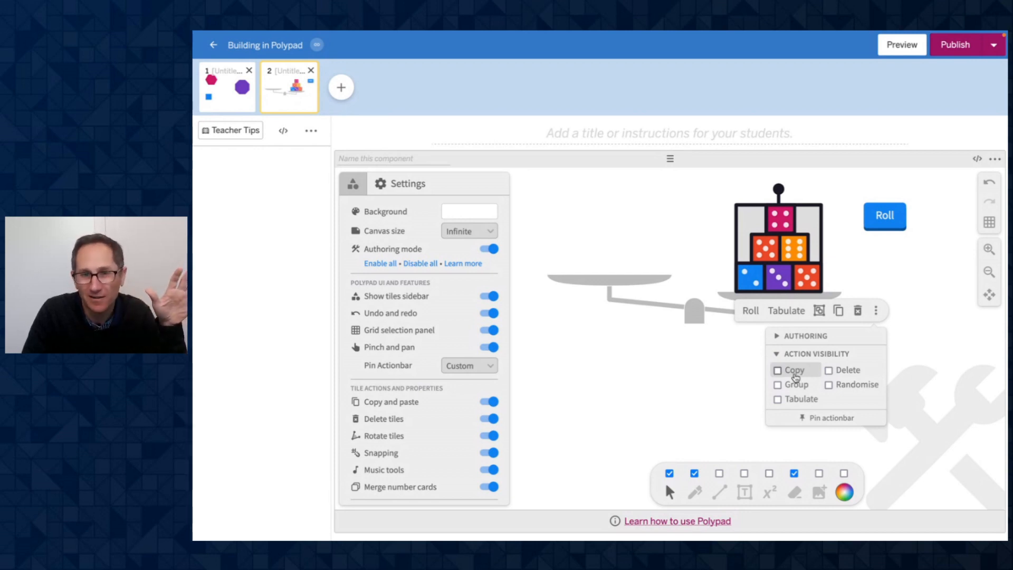
pyautogui.click(715, 390)
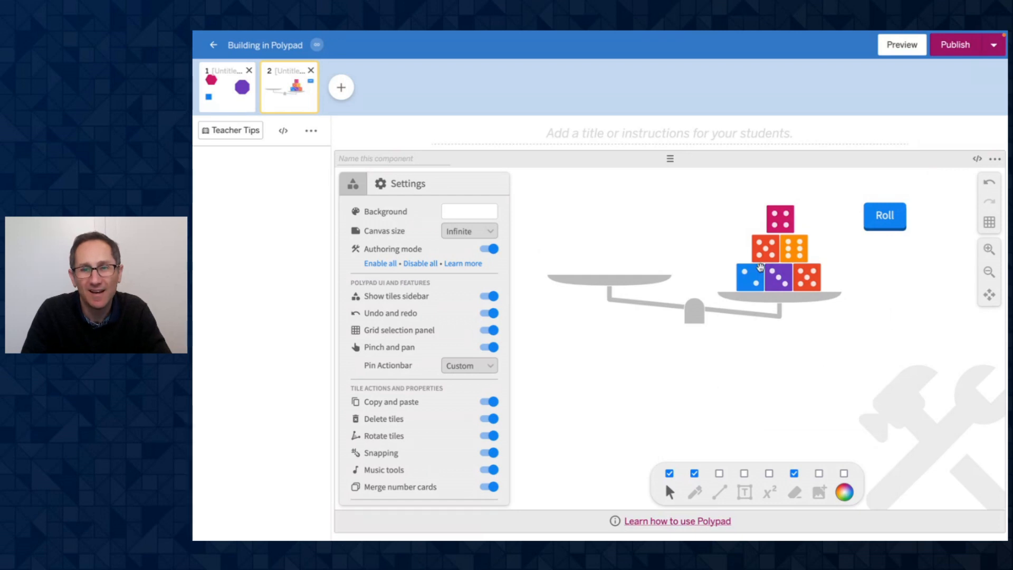
pyautogui.click(760, 267)
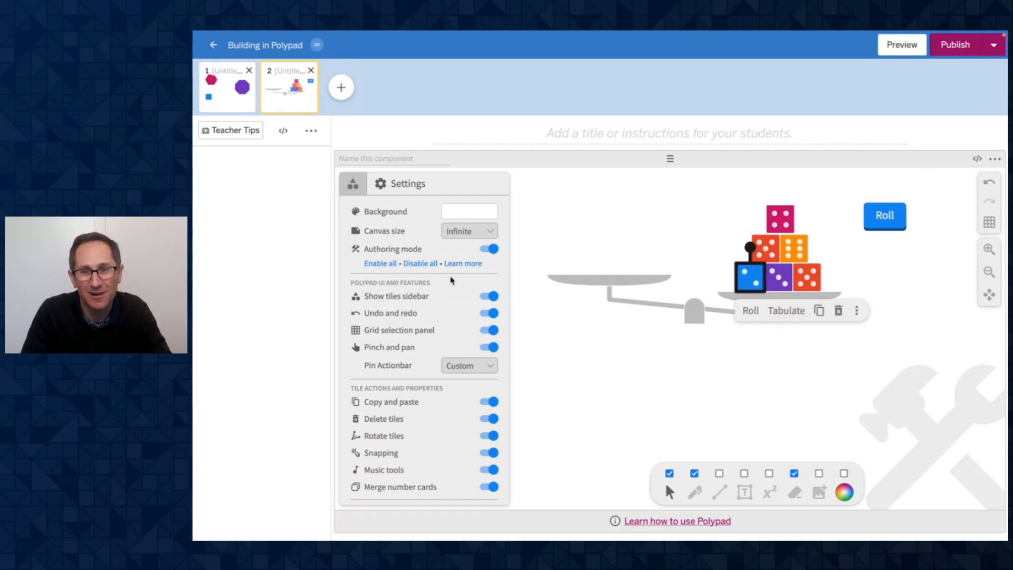
# - Turn off Authoring mode and test the Roll button with the dice pyramid on the editor canvas
pyautogui.click(489, 248)
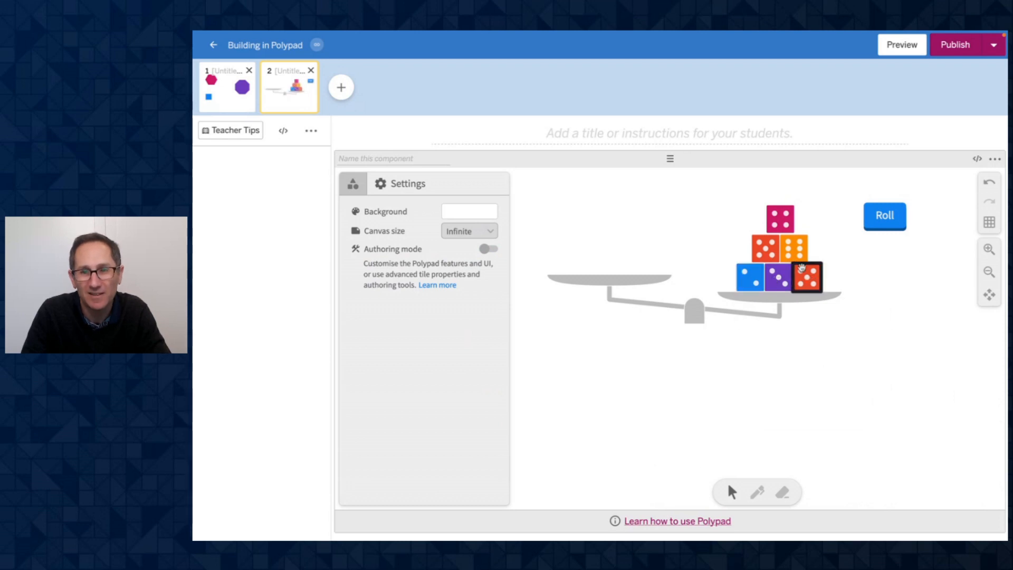
pyautogui.moveTo(882, 318); pyautogui.dragTo(900, 338)
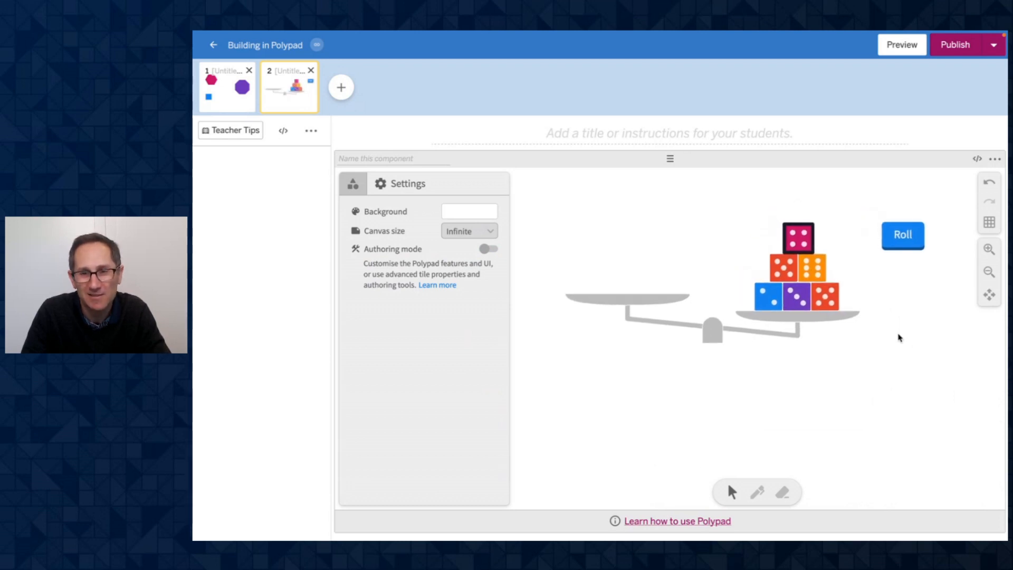
pyautogui.click(902, 242)
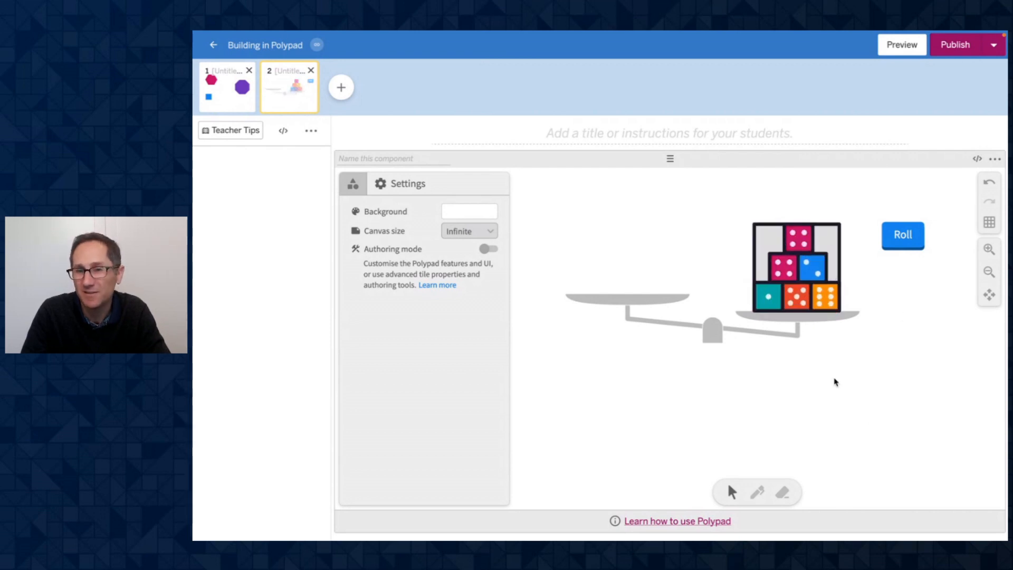
pyautogui.moveTo(830, 389); pyautogui.dragTo(849, 403)
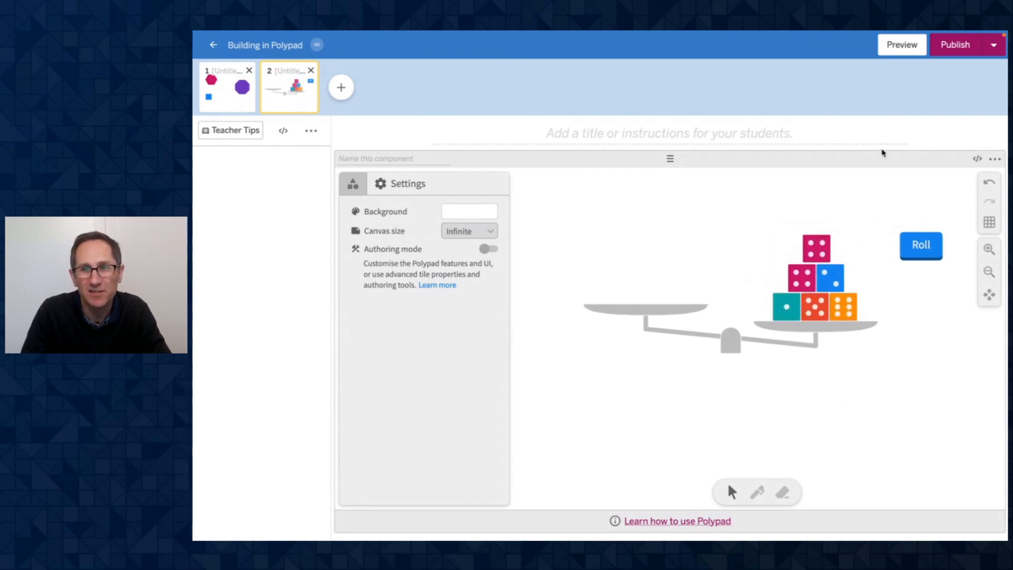
# - Preview the student screen, try a selection across the whole canvas, test the Roll button, and close the preview
pyautogui.click(905, 43)
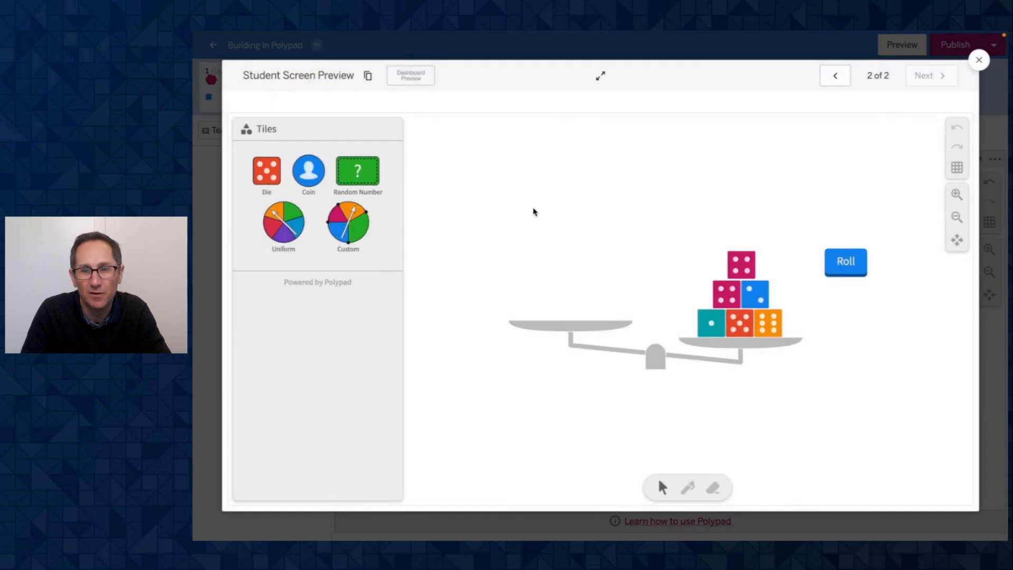
pyautogui.moveTo(533, 209); pyautogui.dragTo(927, 486)
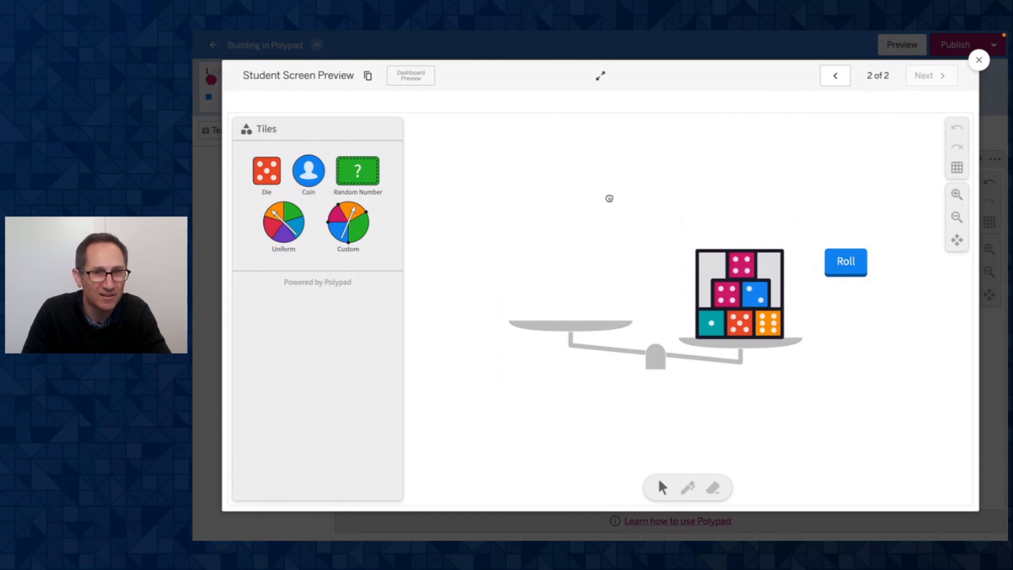
pyautogui.click(856, 265)
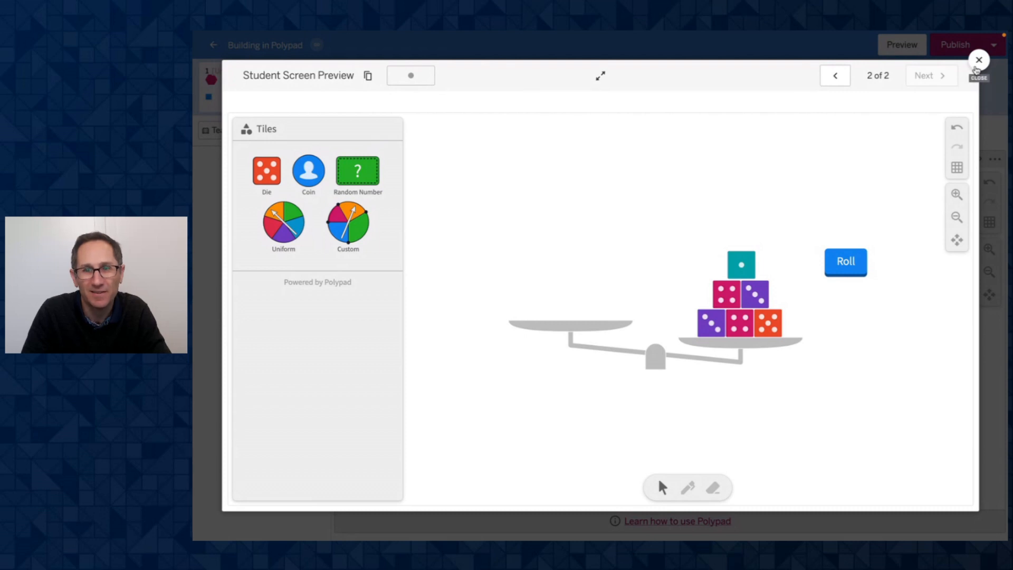
pyautogui.click(977, 69)
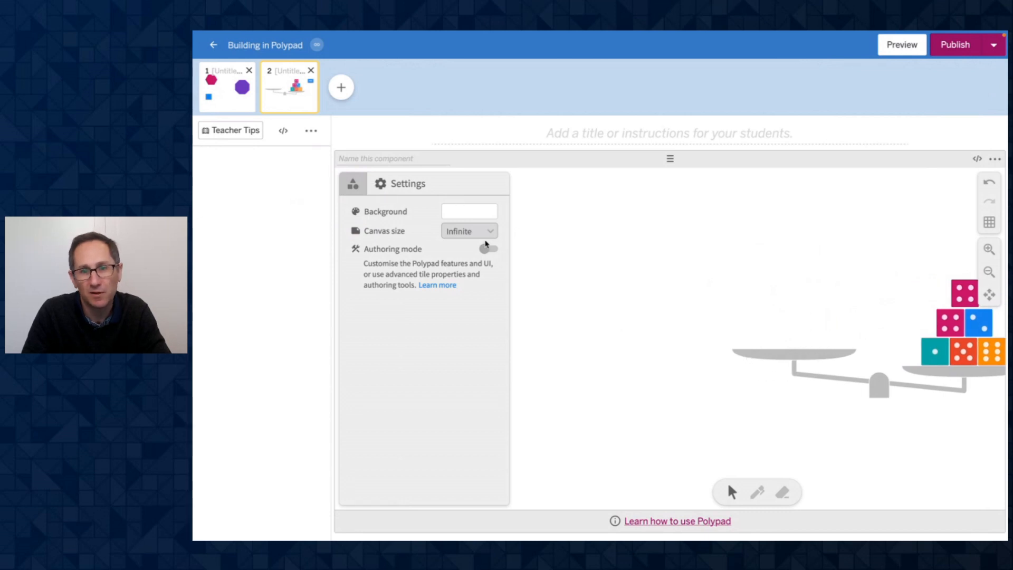
# - Turn on Authoring mode, disable the Probability and Data tiles for students, and enable only Number Bars under Numbers
pyautogui.click(487, 248)
pyautogui.click(353, 185)
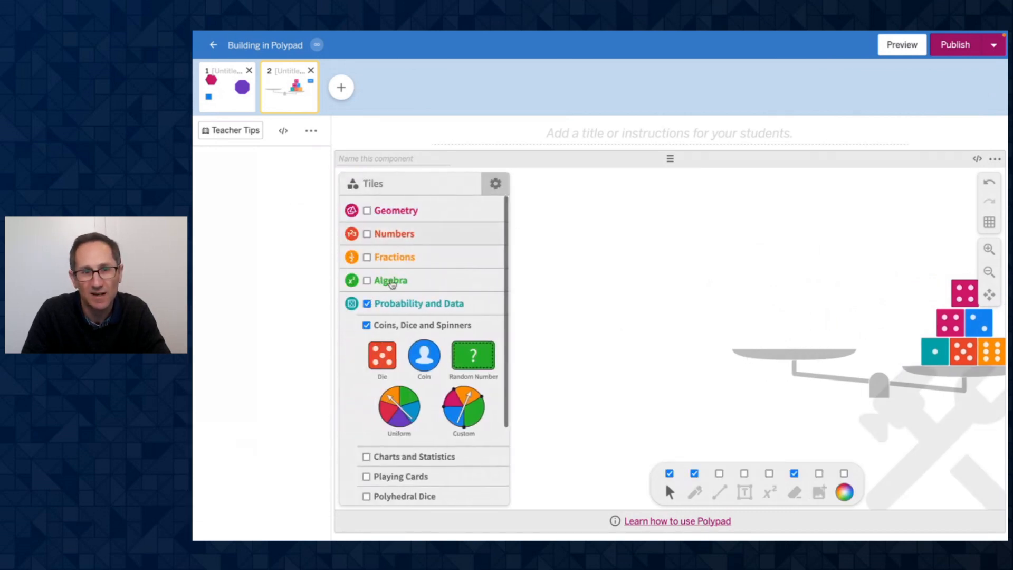
pyautogui.click(368, 304)
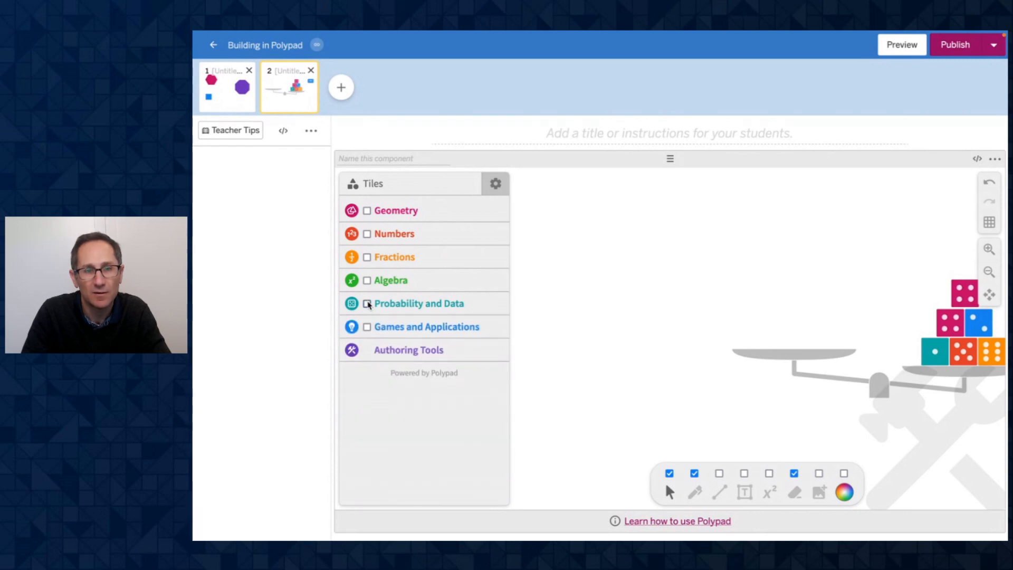
pyautogui.click(384, 233)
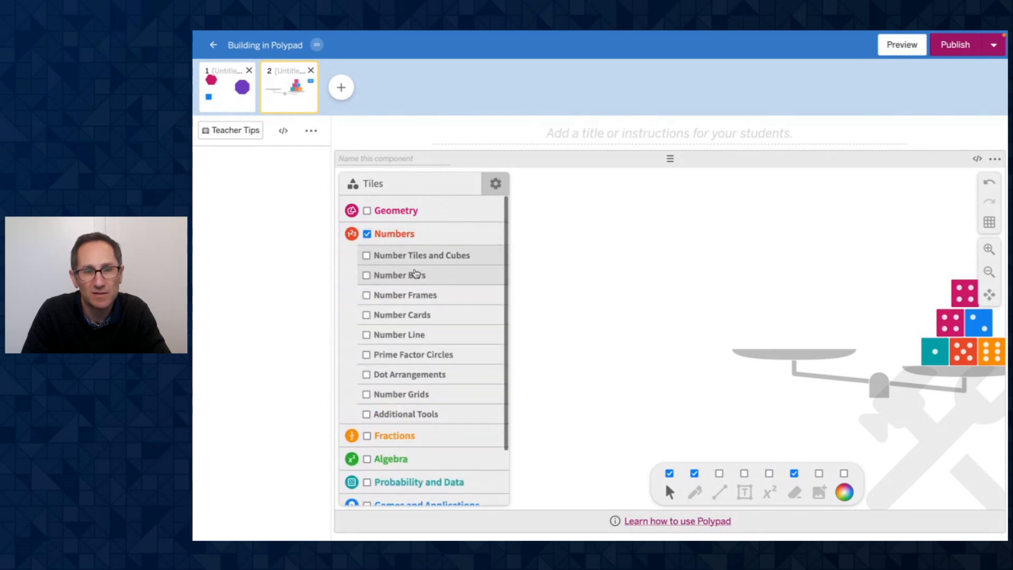
pyautogui.click(416, 274)
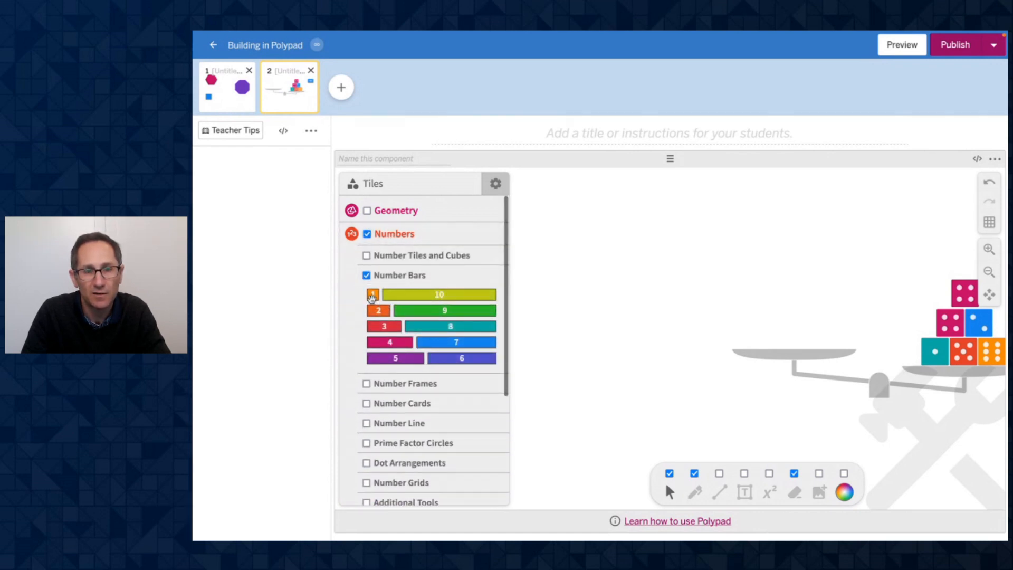
# - Place number bars 1 to 10 beside the balance scale in five stacked rows: 1 and 10, 2 and 9, 3 and 8, 4 and 7, 5 and 6
pyautogui.moveTo(372, 297); pyautogui.dragTo(549, 300)
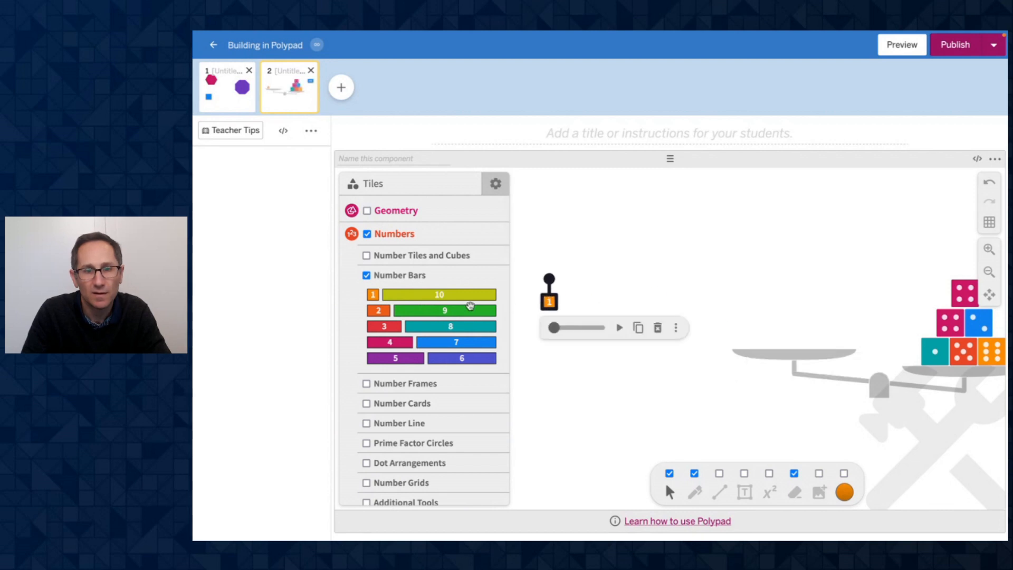
pyautogui.moveTo(441, 295); pyautogui.dragTo(629, 302)
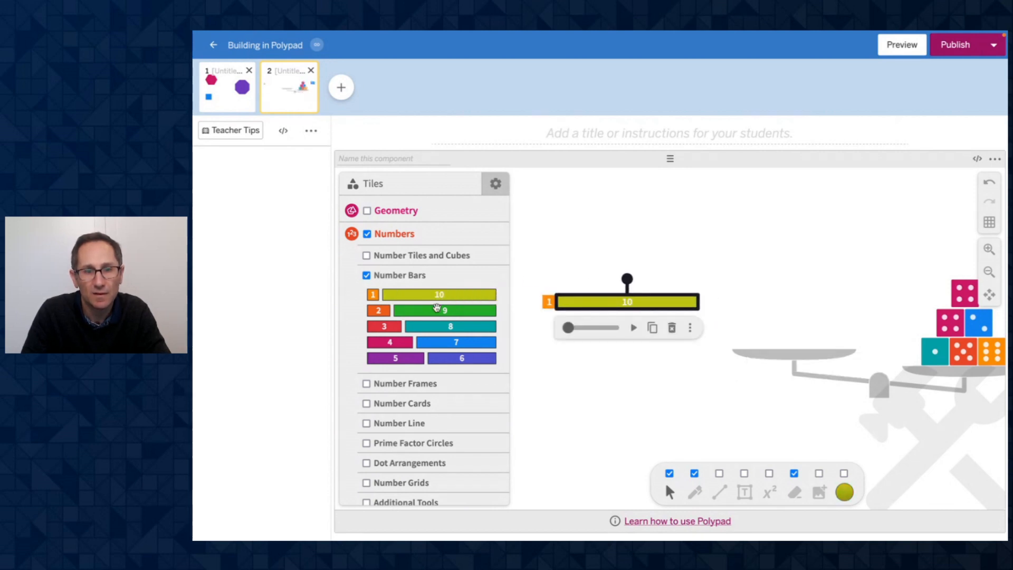
pyautogui.moveTo(377, 310); pyautogui.dragTo(555, 317)
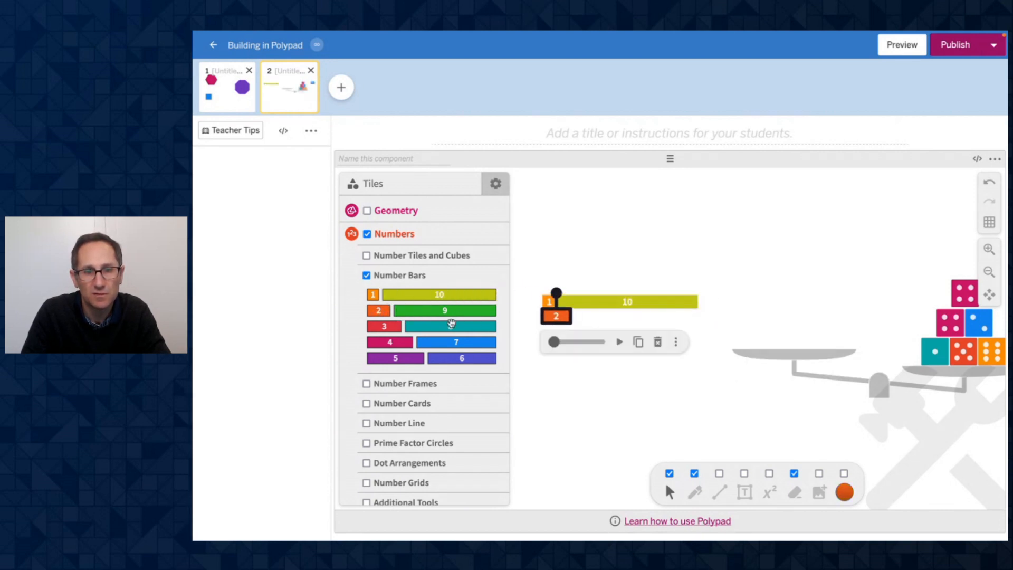
pyautogui.moveTo(445, 313); pyautogui.dragTo(630, 314)
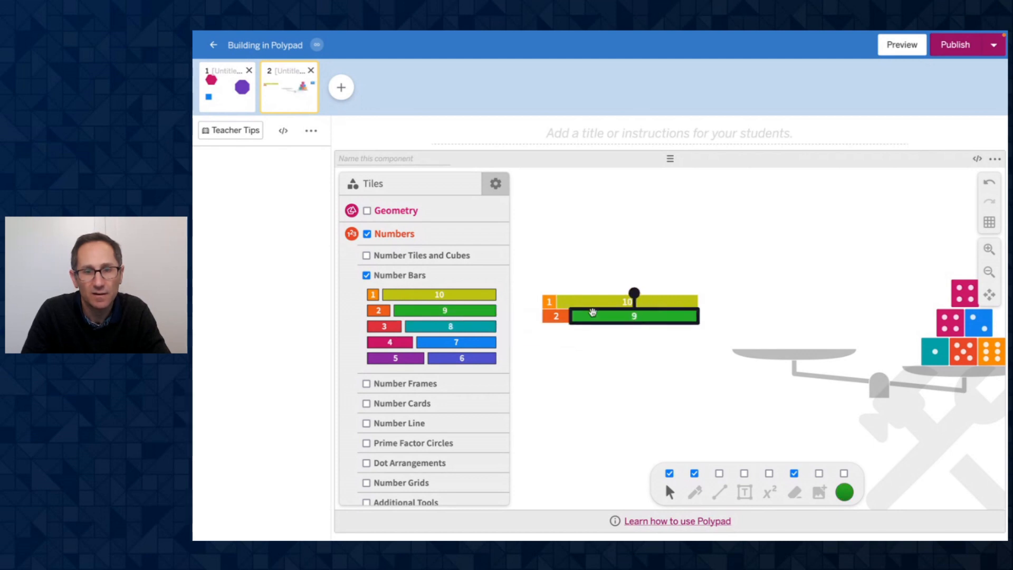
pyautogui.moveTo(381, 328); pyautogui.dragTo(563, 330)
pyautogui.moveTo(447, 333); pyautogui.dragTo(630, 331)
pyautogui.moveTo(378, 346); pyautogui.dragTo(570, 344)
pyautogui.moveTo(464, 347); pyautogui.dragTo(648, 345)
pyautogui.moveTo(395, 359); pyautogui.dragTo(599, 360)
pyautogui.moveTo(445, 360); pyautogui.dragTo(655, 361)
# - Select the whole stack of number bars, move it slightly down and away from the balance scale, and deselect it
pyautogui.moveTo(541, 283); pyautogui.dragTo(681, 373)
pyautogui.moveTo(674, 333); pyautogui.dragTo(659, 352)
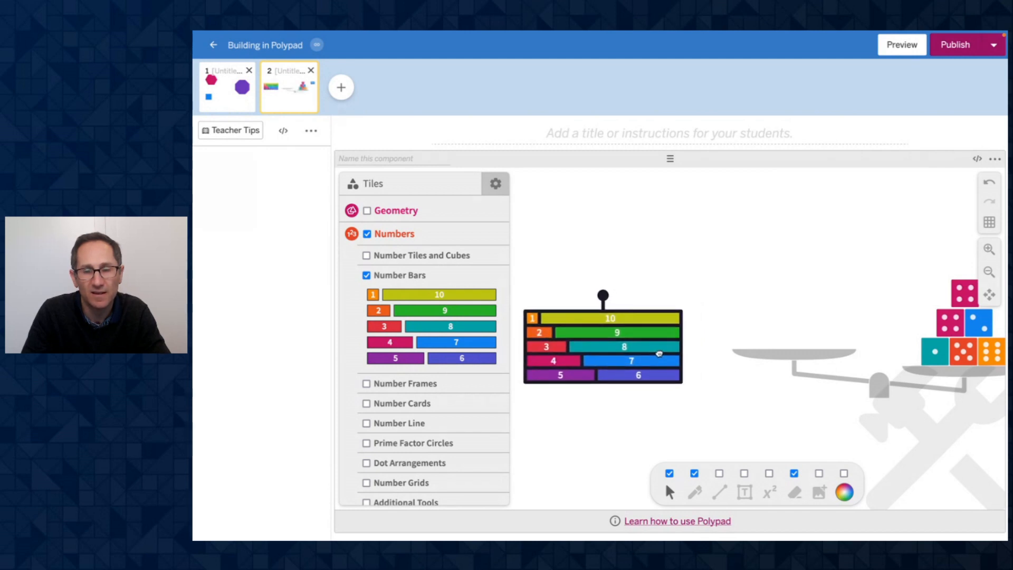
pyautogui.click(708, 301)
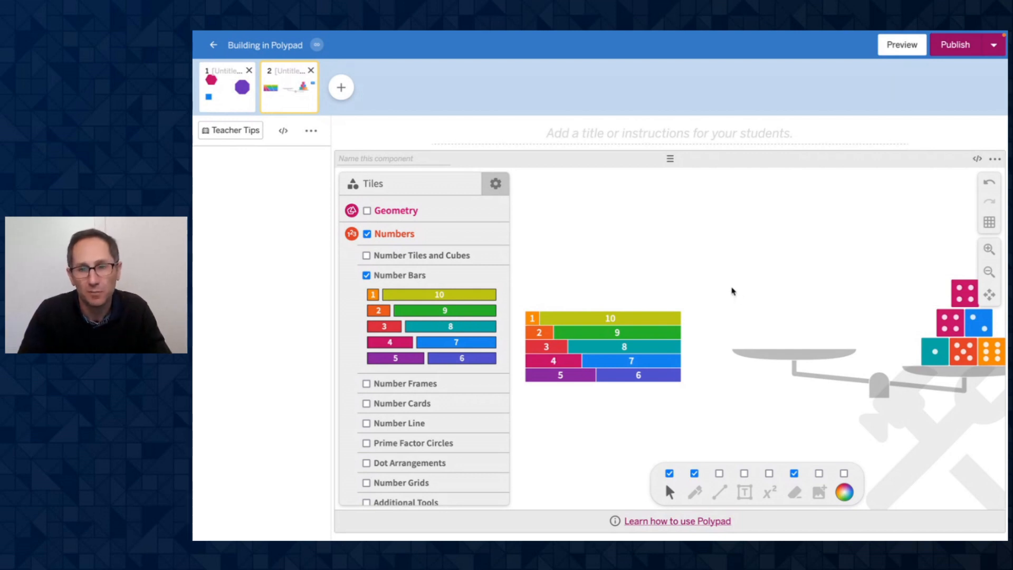
# - Set the interactivity of all ten number bars to Clone when moving
pyautogui.hscroll(-1, 696, 289)
pyautogui.scroll(-1, 697, 289)
pyautogui.moveTo(542, 273); pyautogui.dragTo(730, 407)
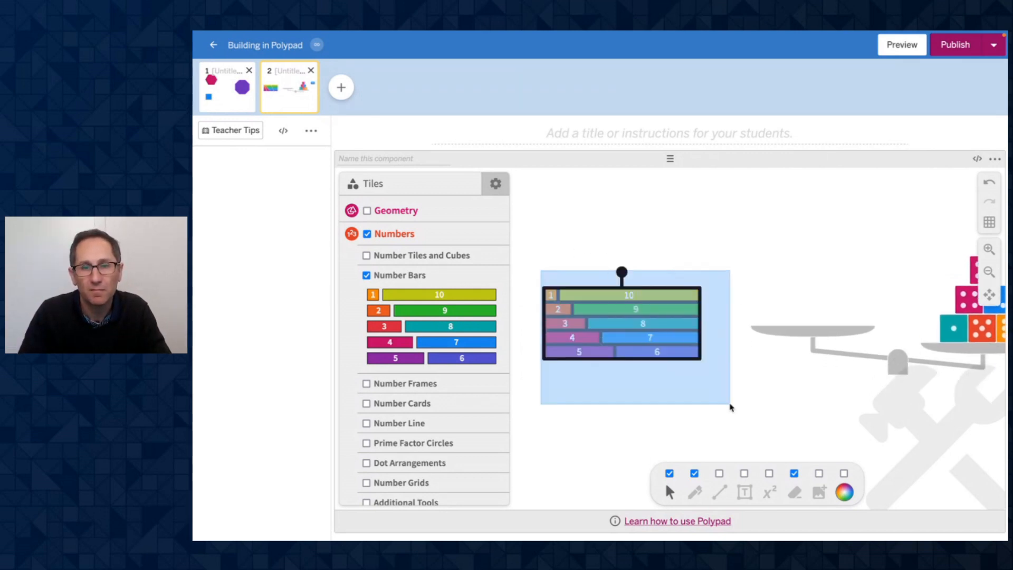
pyautogui.scroll(-2, 732, 361)
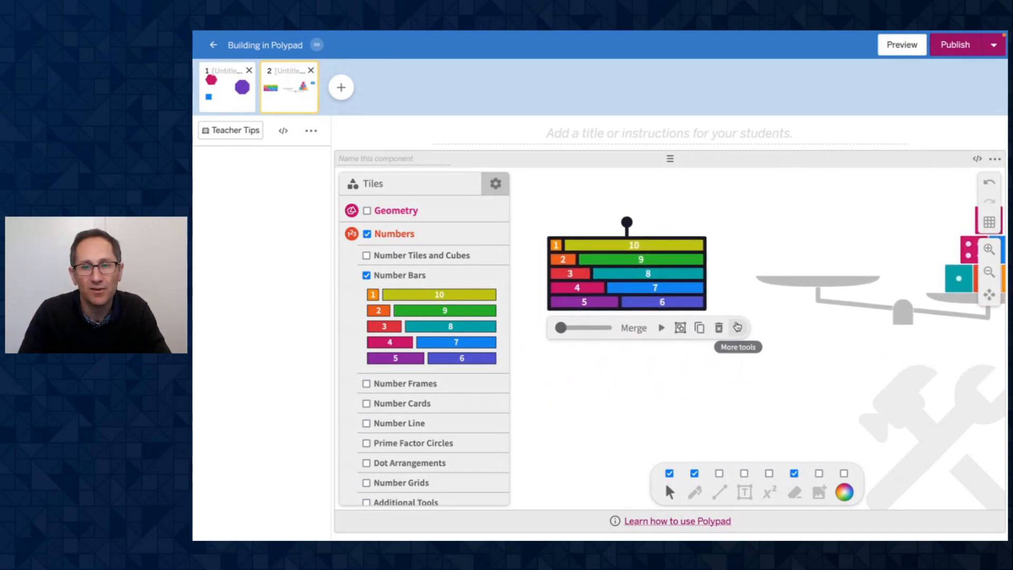
pyautogui.click(735, 325)
pyautogui.scroll(-1, 717, 398)
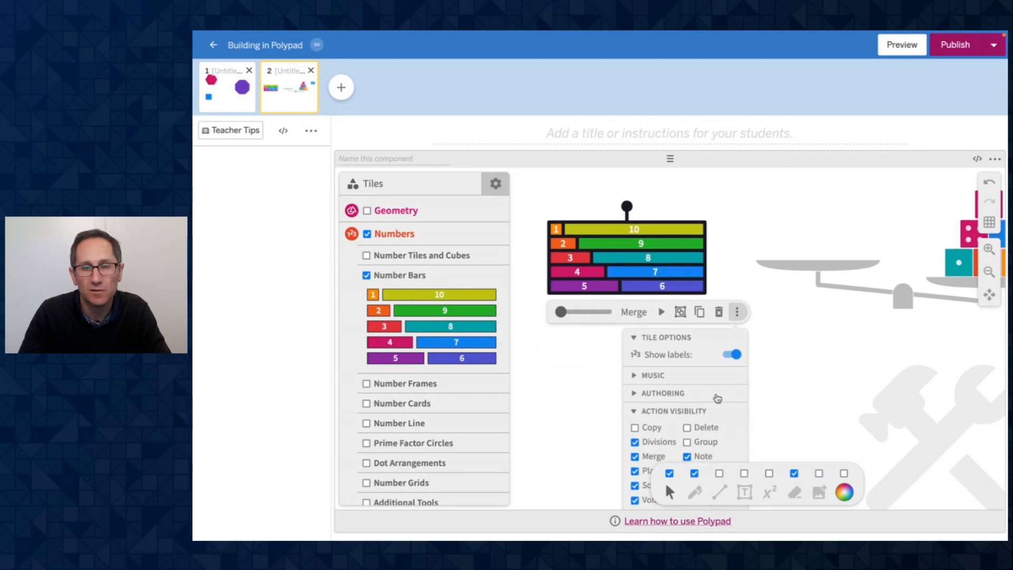
pyautogui.click(633, 411)
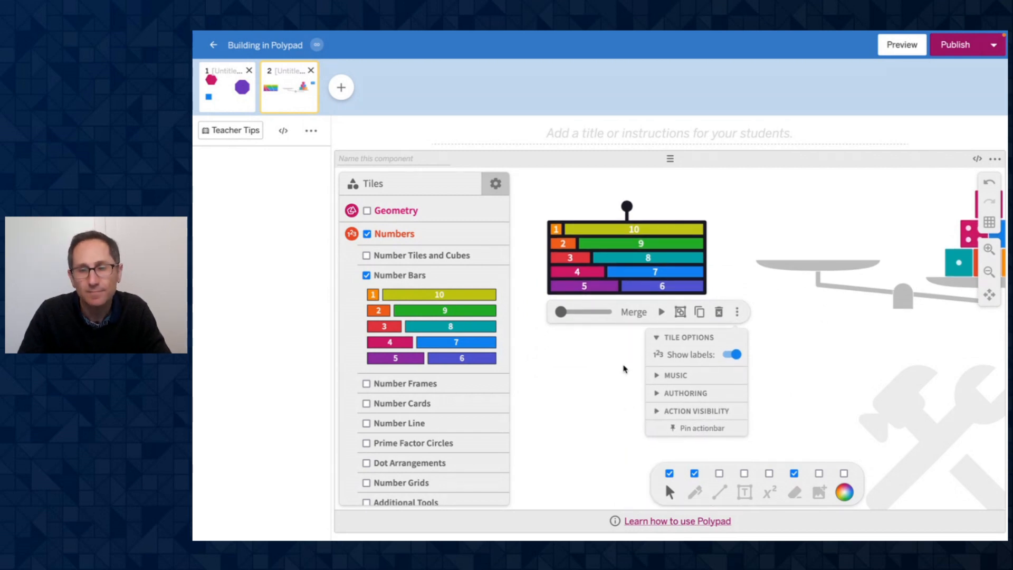
pyautogui.scroll(-3, 607, 372)
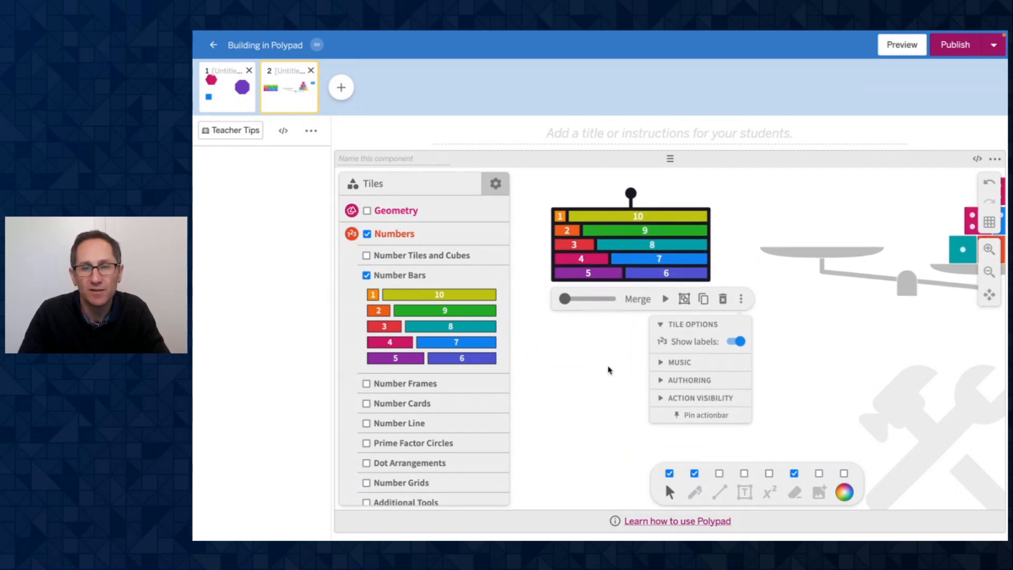
pyautogui.click(668, 352)
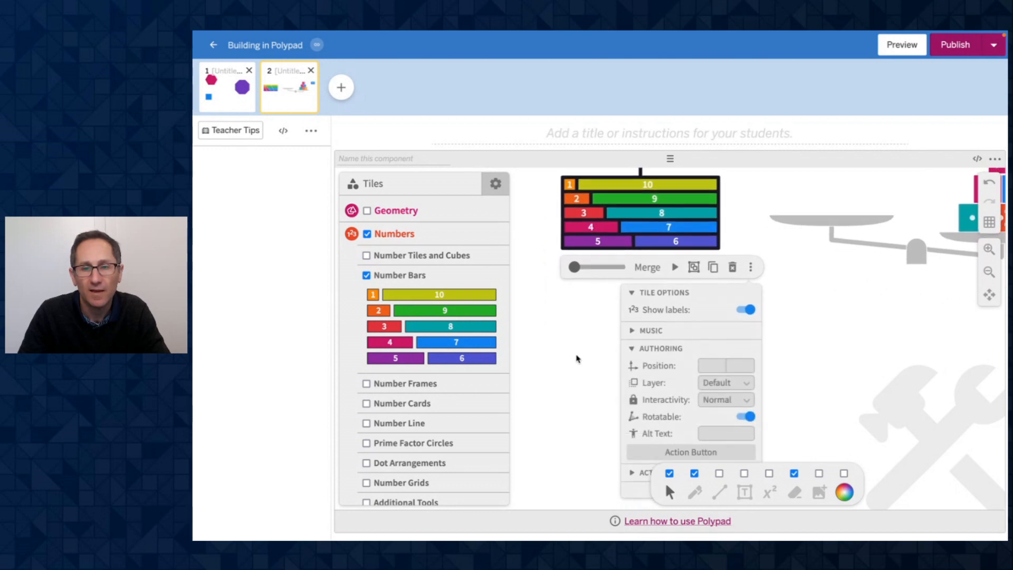
pyautogui.scroll(-3, 634, 364)
pyautogui.click(727, 359)
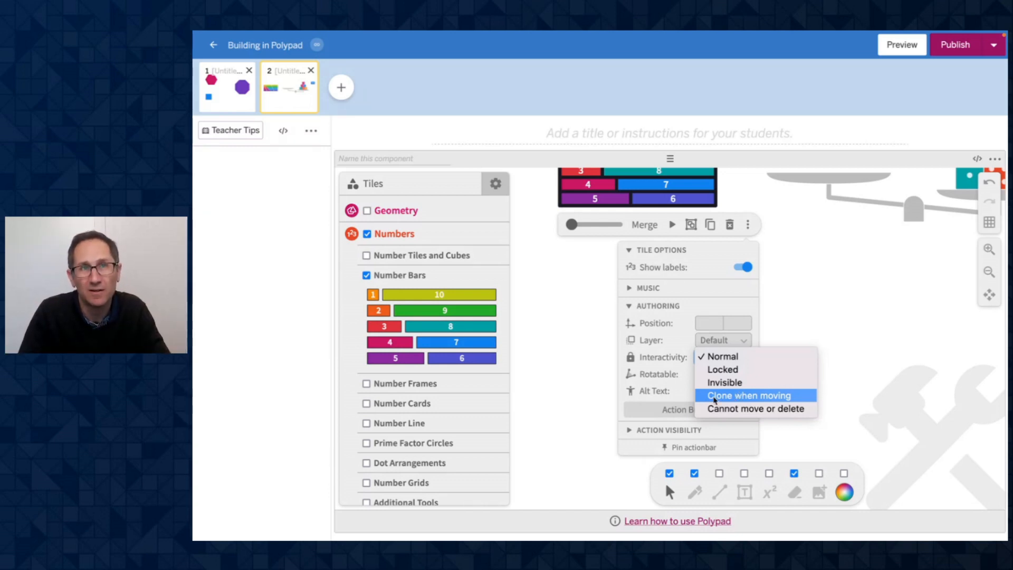
pyautogui.click(715, 399)
pyautogui.scroll(5, 556, 393)
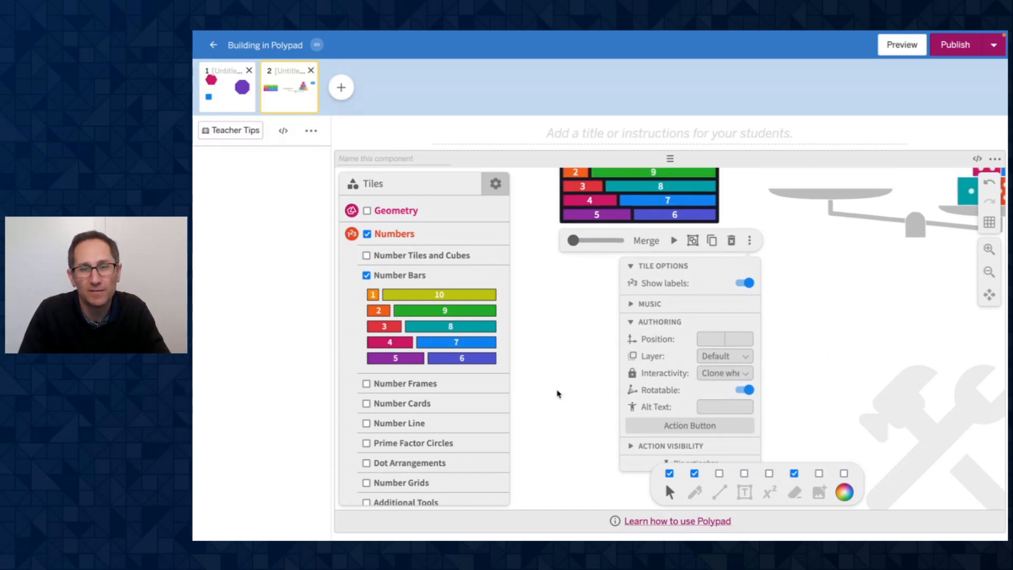
# - Turn off Authoring mode and open the student screen preview
pyautogui.click(496, 184)
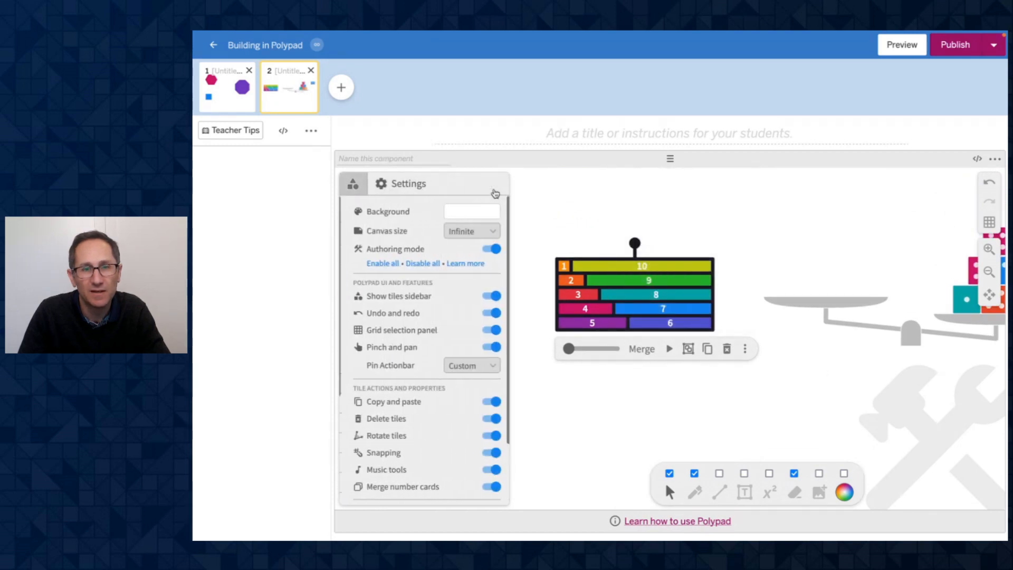
pyautogui.click(486, 252)
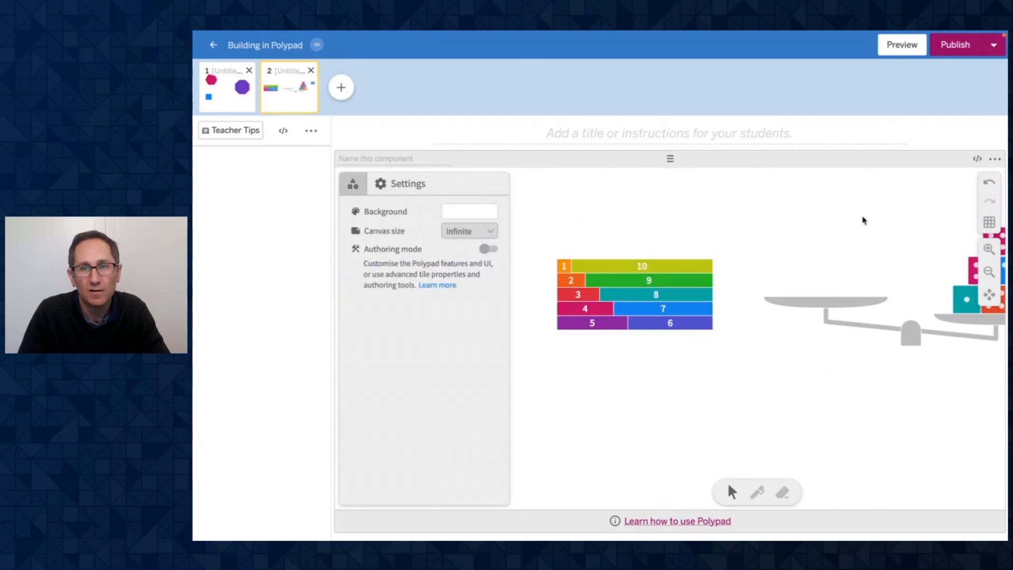
pyautogui.click(902, 45)
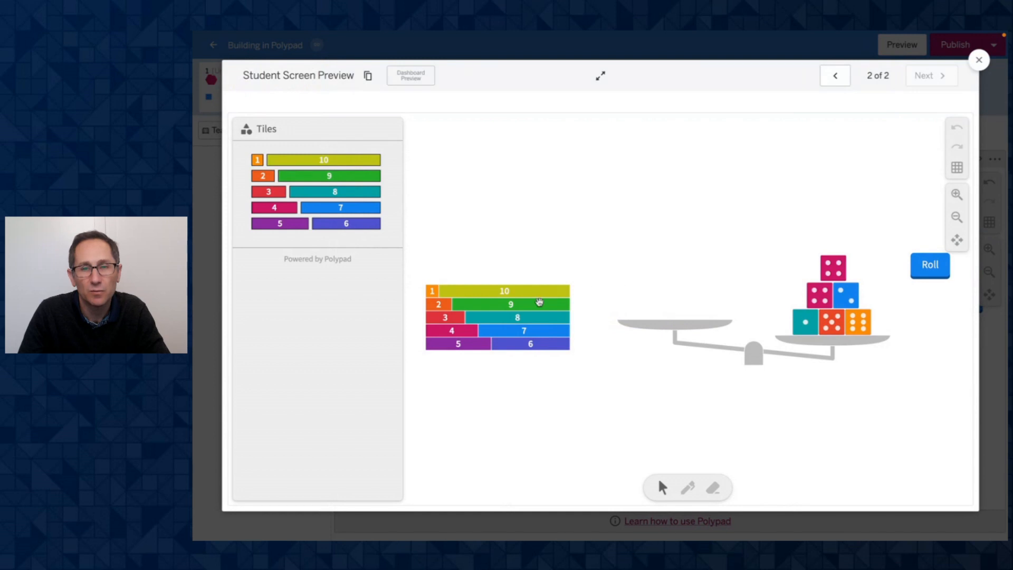
# - Check in the student preview how individual number bars in the stack respond to being selected
pyautogui.click(509, 297)
pyautogui.click(490, 292)
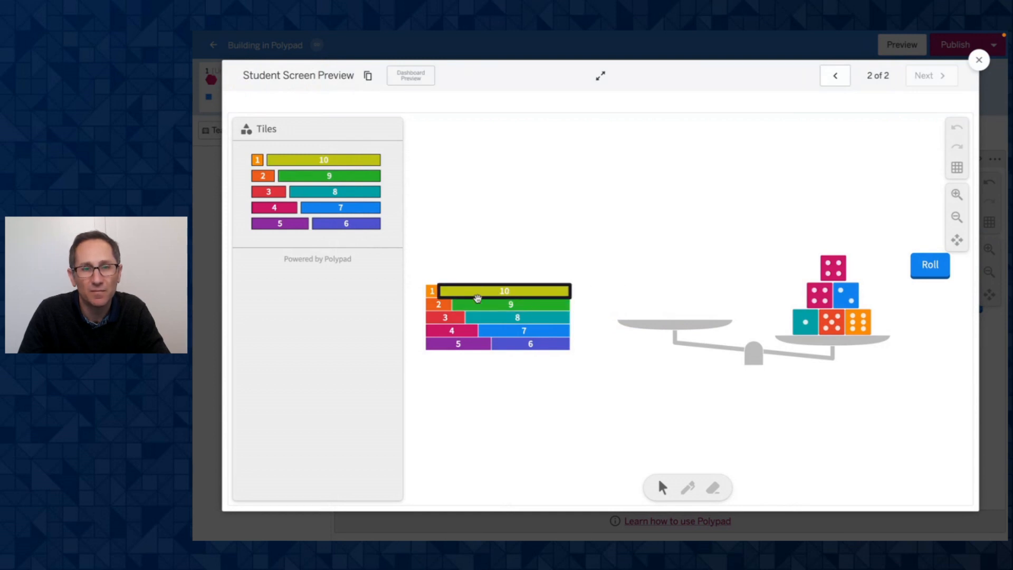
pyautogui.click(481, 305)
pyautogui.click(506, 321)
pyautogui.click(510, 329)
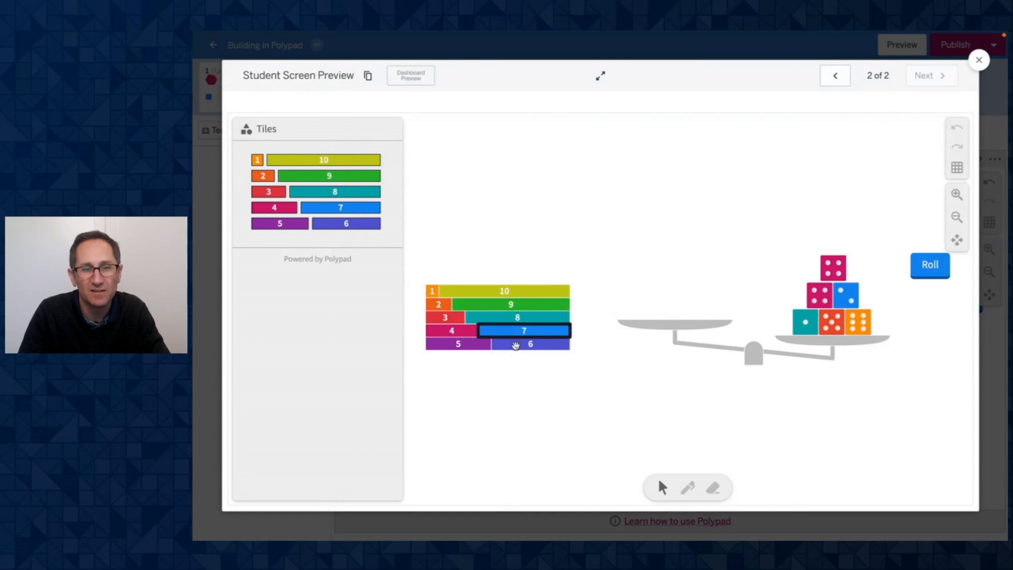
pyautogui.click(517, 346)
pyautogui.click(467, 346)
pyautogui.click(481, 294)
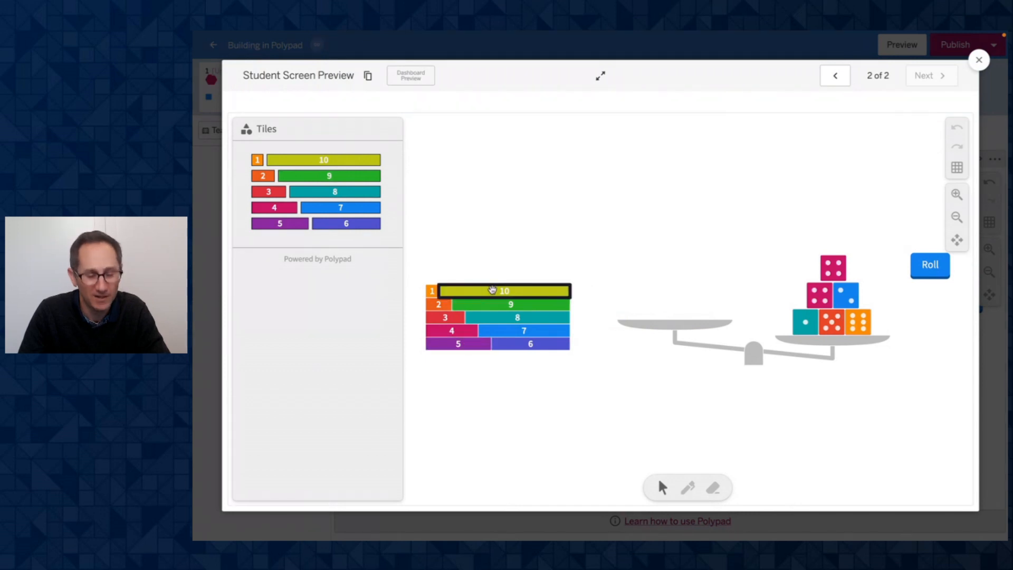
# - Test cloning in the preview by pulling the 10 bar above the stack and the 9 bar below it, and select the 10 copy
pyautogui.press('super+v')
pyautogui.moveTo(497, 305); pyautogui.dragTo(577, 191)
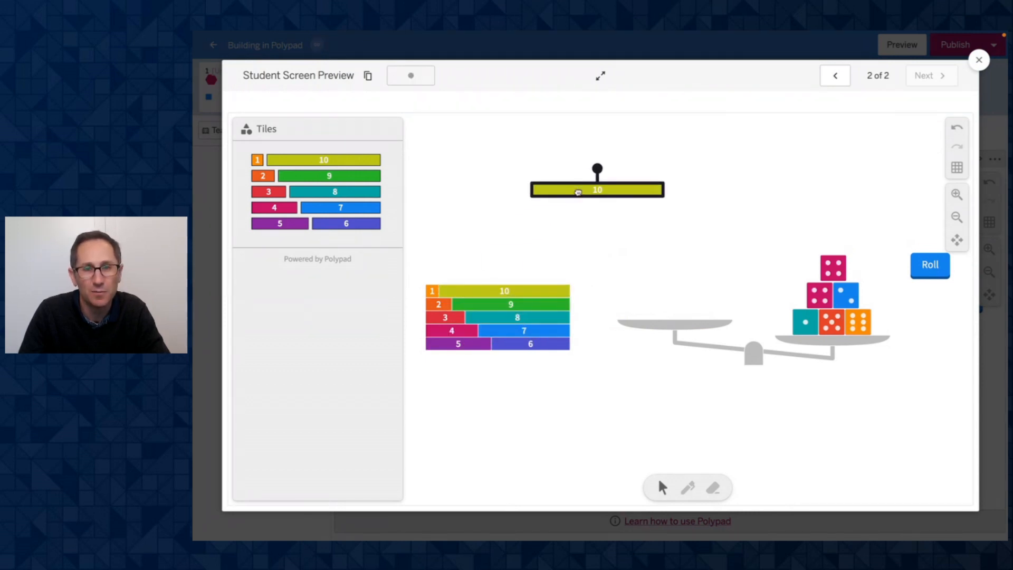
pyautogui.moveTo(496, 308); pyautogui.dragTo(596, 406)
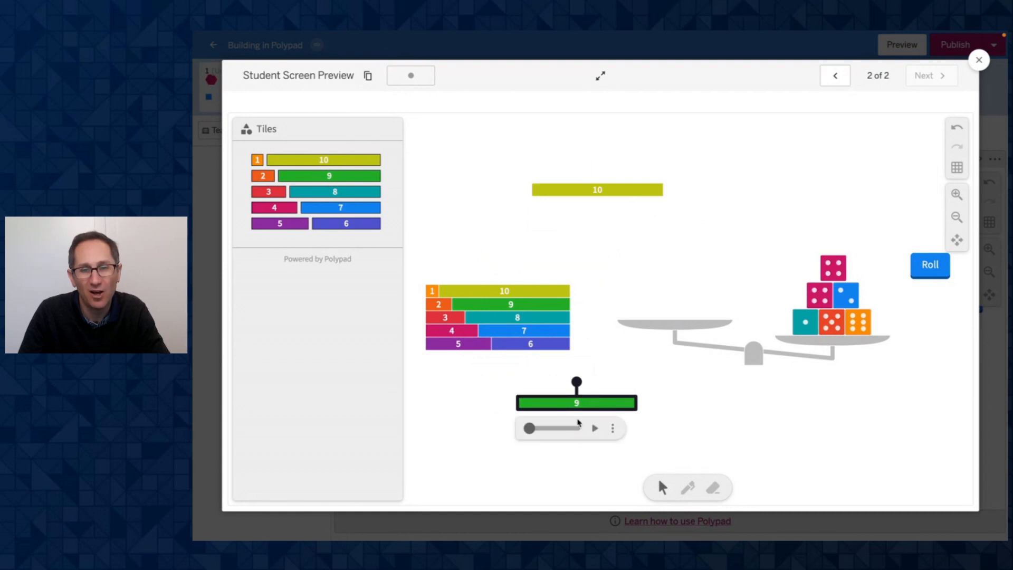
pyautogui.click(593, 189)
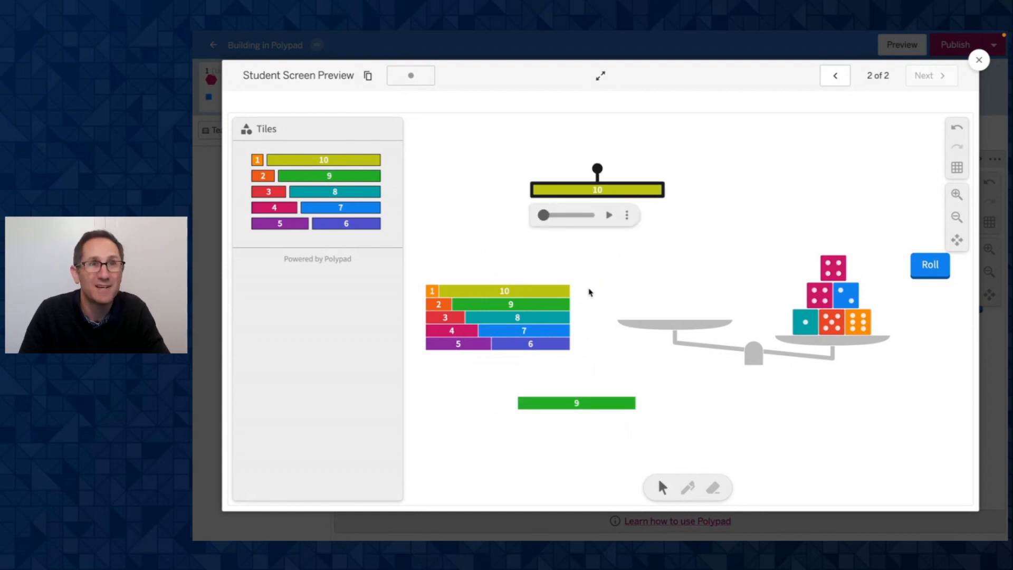
# - Try the 10 bar copy's play action, label display and music options in the student preview, and close the preview
pyautogui.moveTo(543, 217)
pyautogui.mouseDown()
pyautogui.moveTo(585, 216)
pyautogui.moveTo(543, 216)
pyautogui.mouseUp()
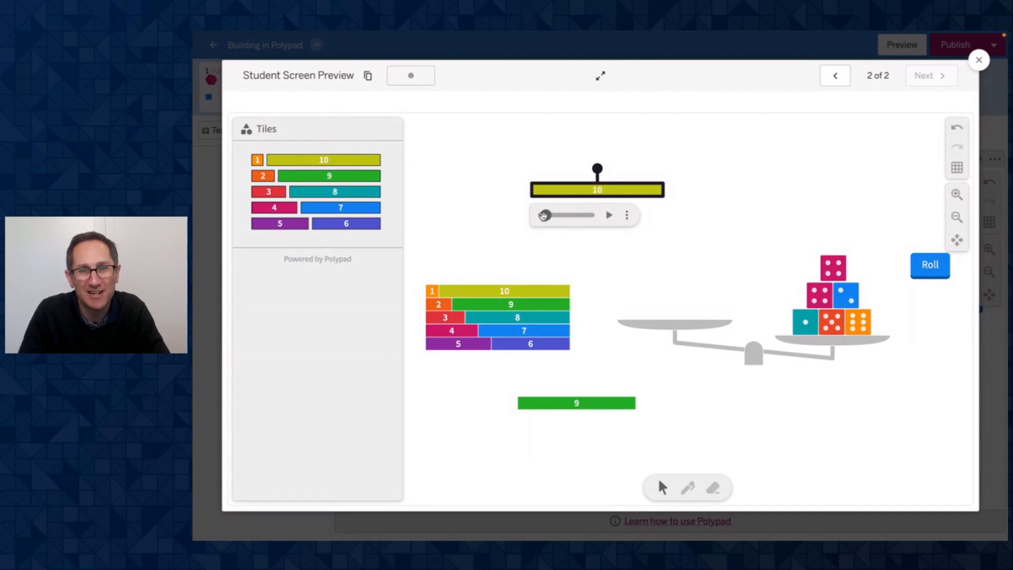
pyautogui.click(610, 217)
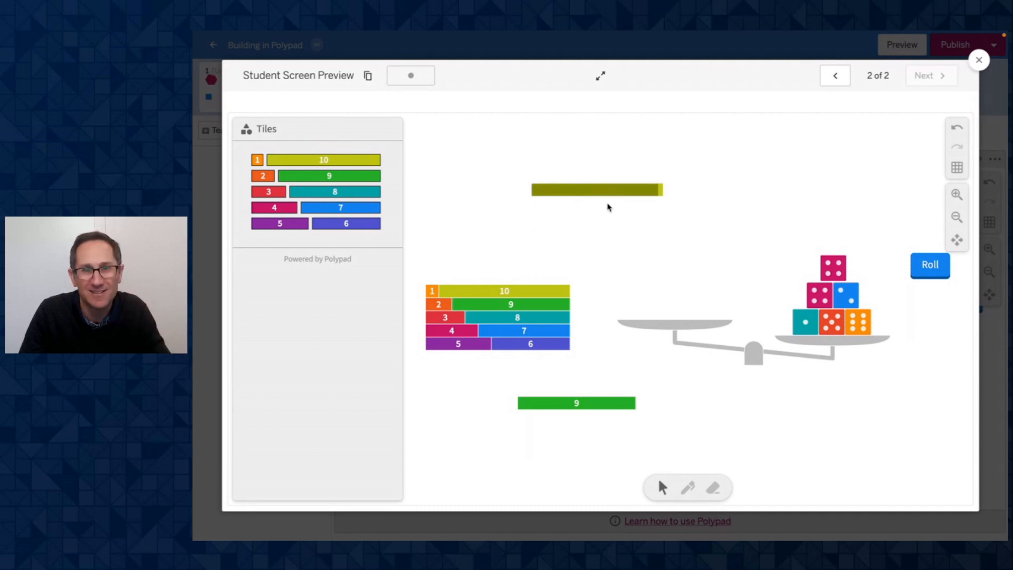
pyautogui.click(628, 191)
pyautogui.click(628, 218)
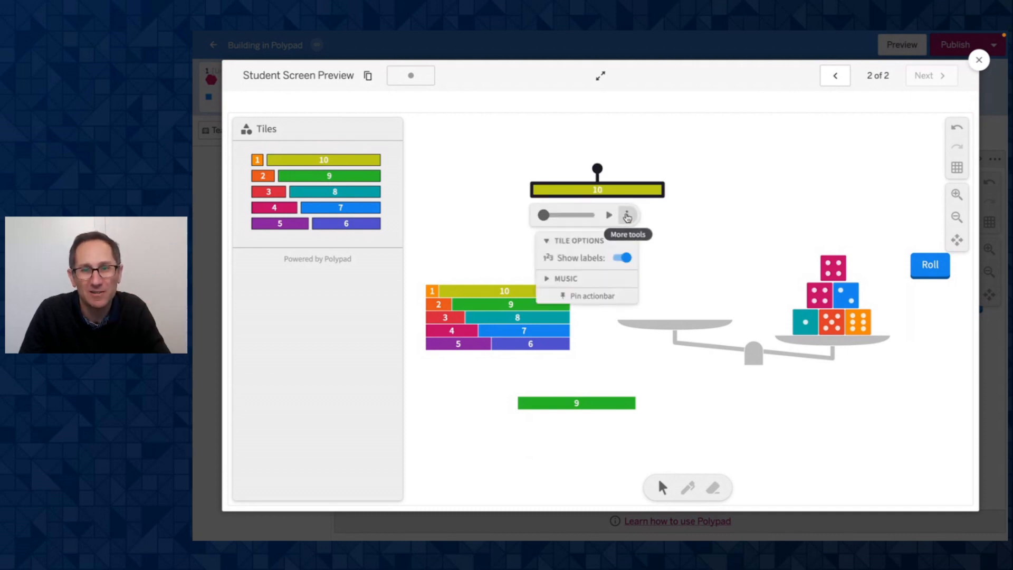
pyautogui.click(622, 258)
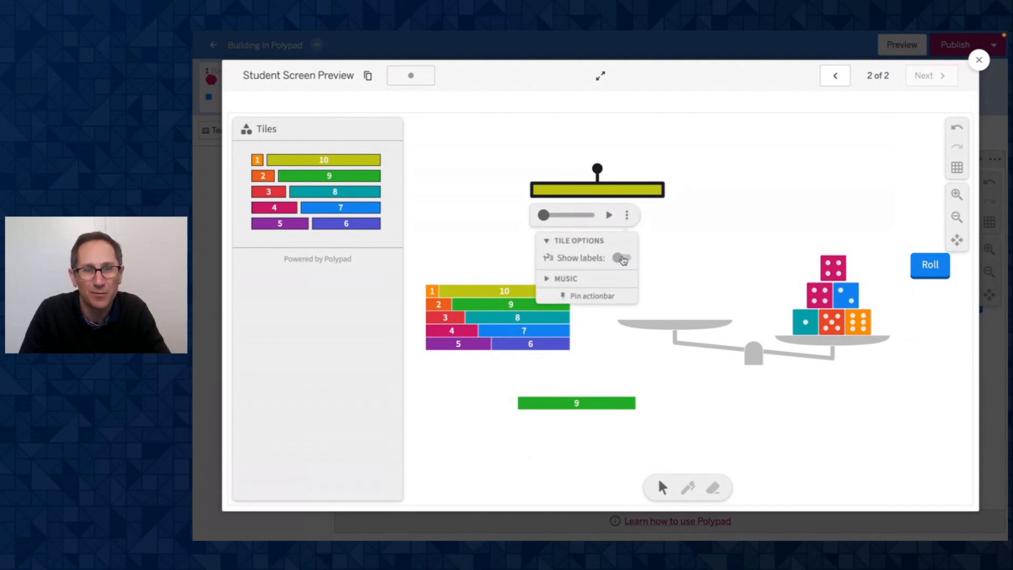
pyautogui.click(621, 257)
pyautogui.click(565, 281)
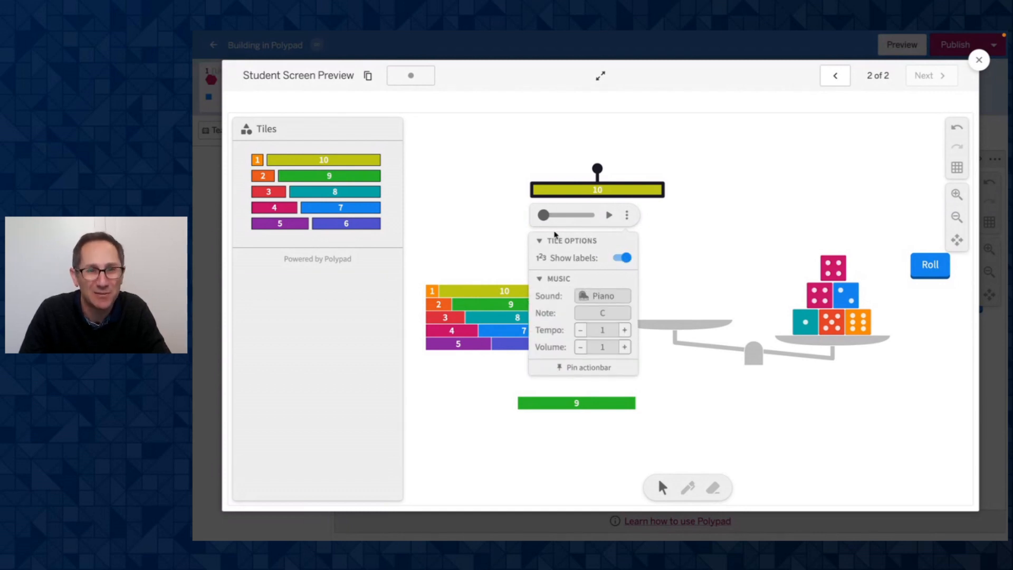
pyautogui.click(482, 222)
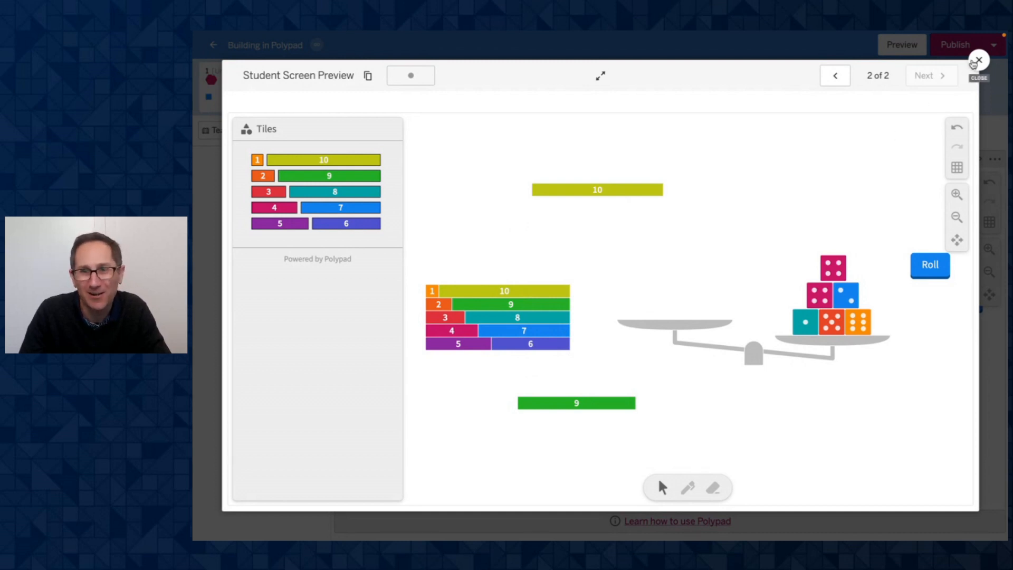
pyautogui.click(978, 61)
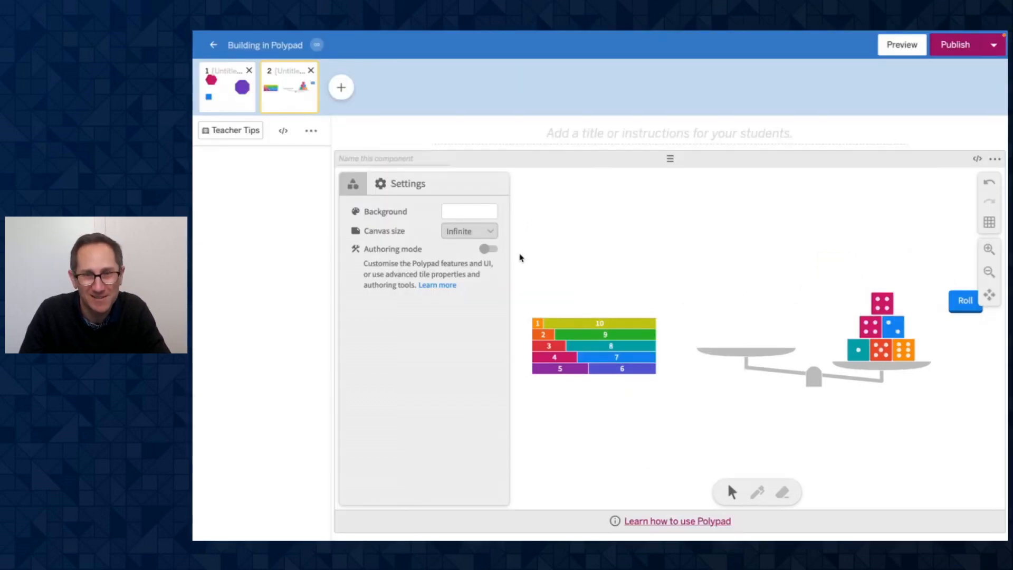
# - Turn on Authoring mode and hide the Divisions, Merge, Play, Sound, Volume, Tempo, Show labels and Note actions for all ten number bars
pyautogui.click(489, 248)
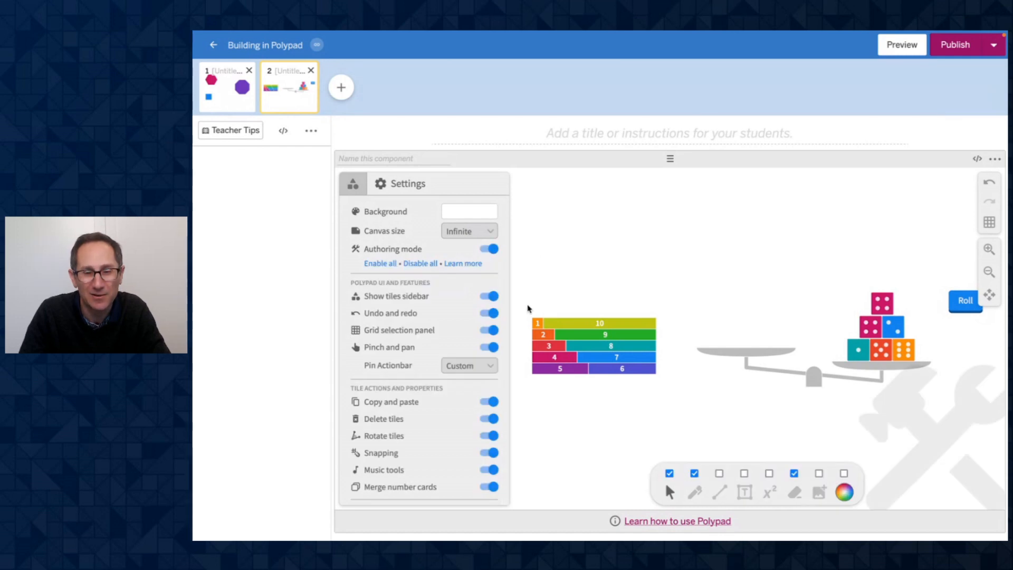
pyautogui.moveTo(525, 303); pyautogui.dragTo(654, 386)
pyautogui.scroll(-5, 690, 286)
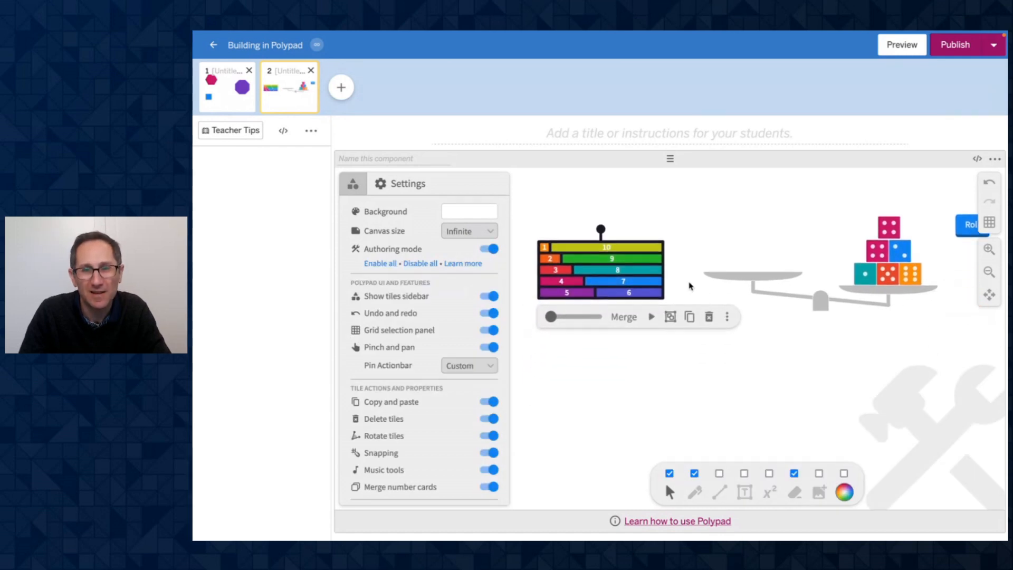
pyautogui.click(722, 252)
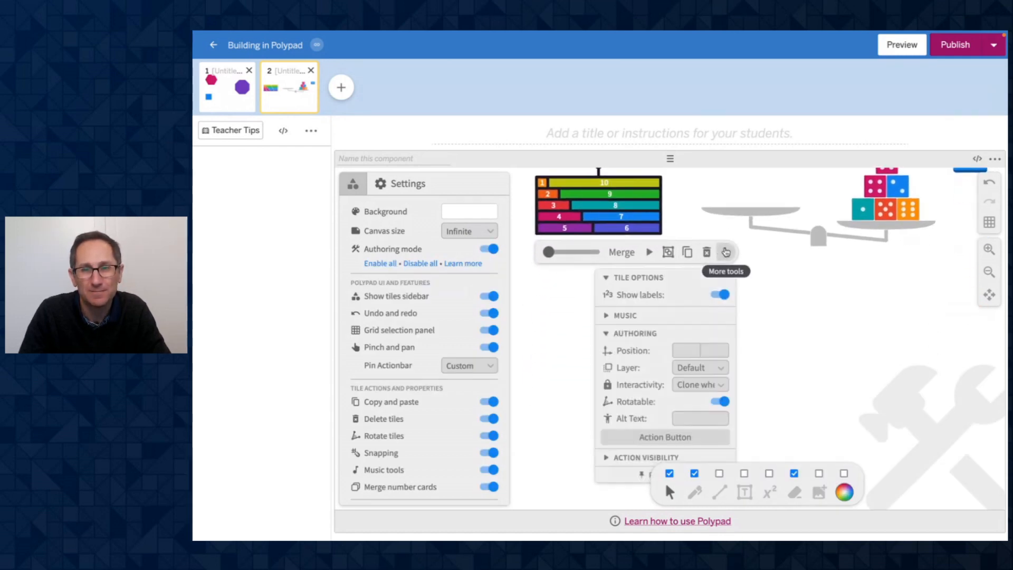
pyautogui.click(608, 336)
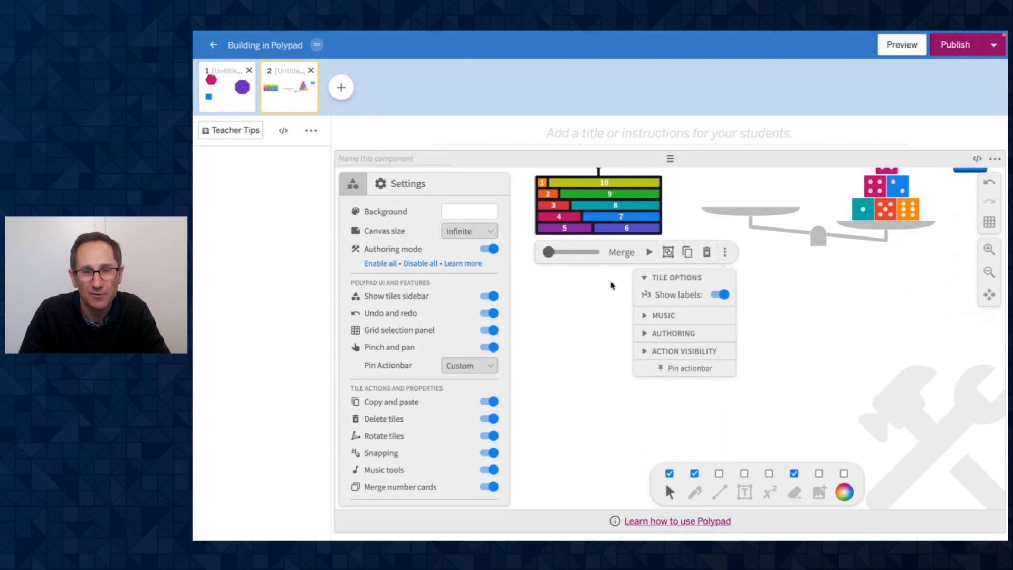
pyautogui.click(645, 279)
pyautogui.click(656, 333)
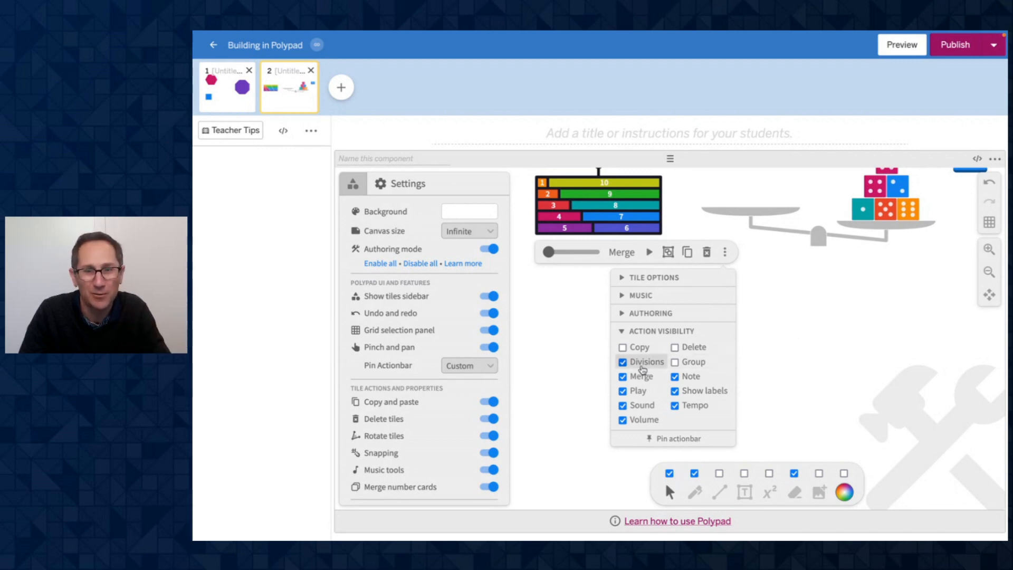
pyautogui.click(641, 364)
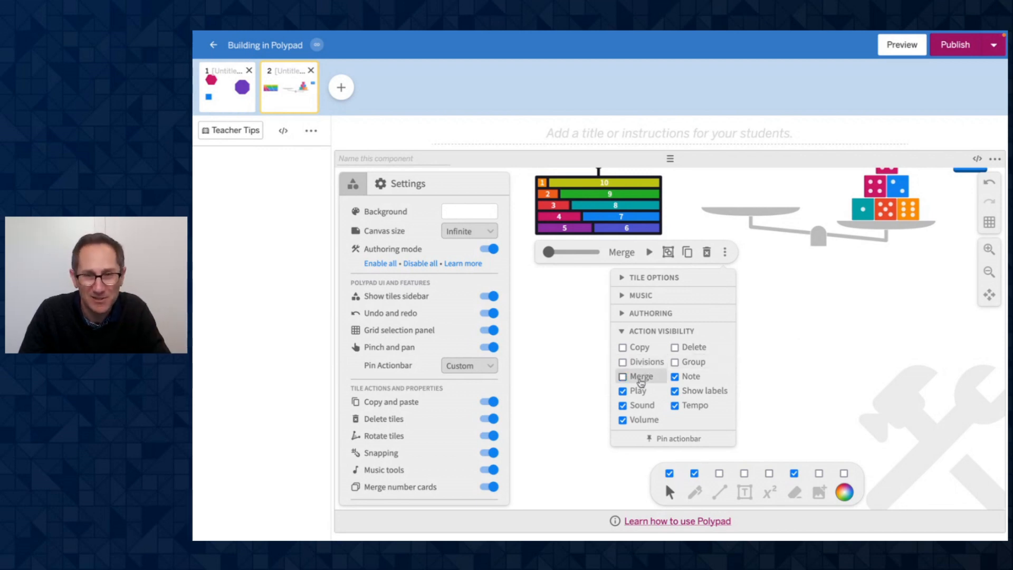
pyautogui.click(640, 405)
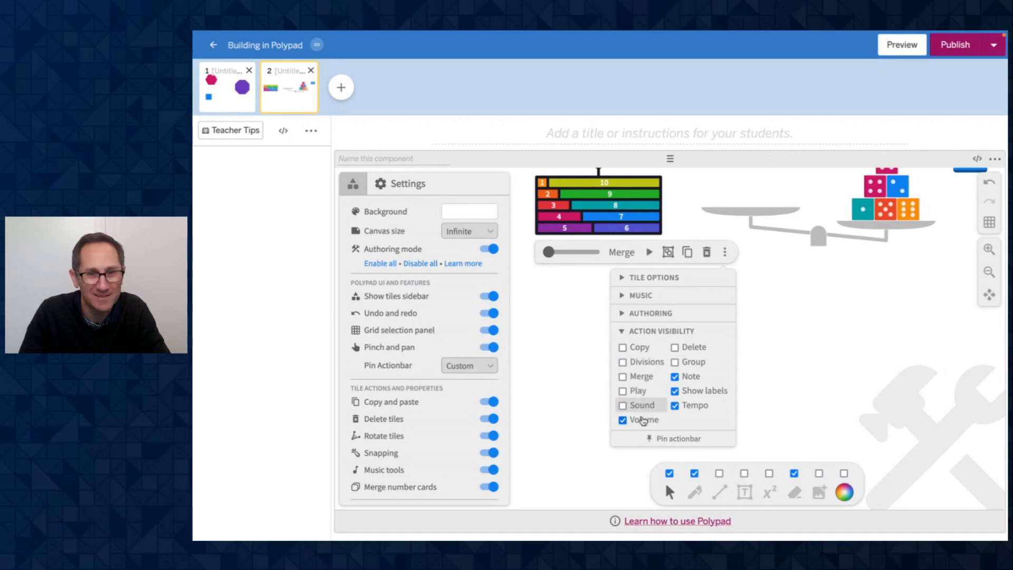
pyautogui.click(643, 420)
pyautogui.click(684, 406)
pyautogui.click(676, 391)
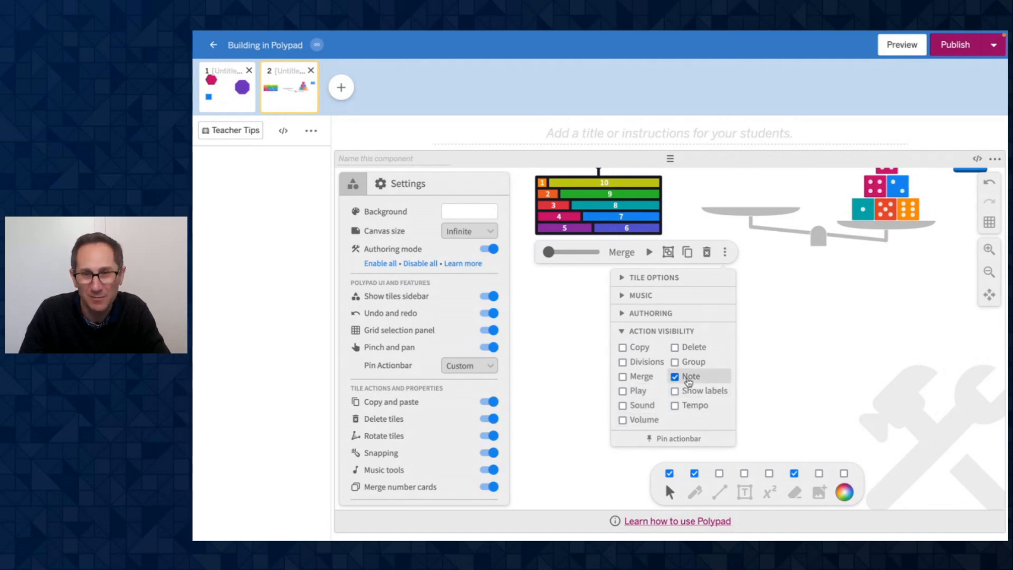
pyautogui.click(676, 376)
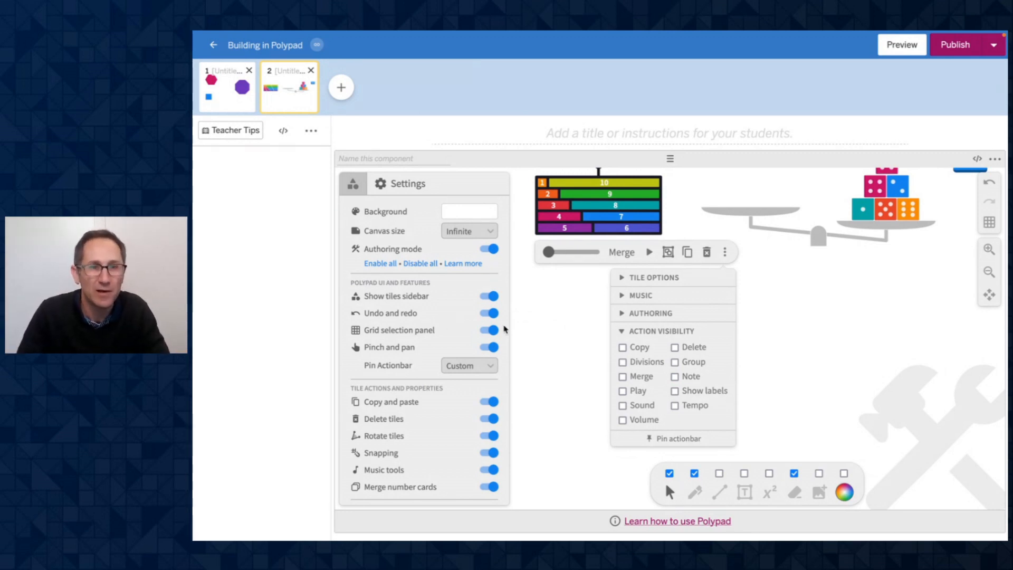
pyautogui.click(560, 324)
# - Turn off Authoring mode and test in the student preview by pulling a 10 bar above the stack and two 9 bars below it
pyautogui.click(489, 251)
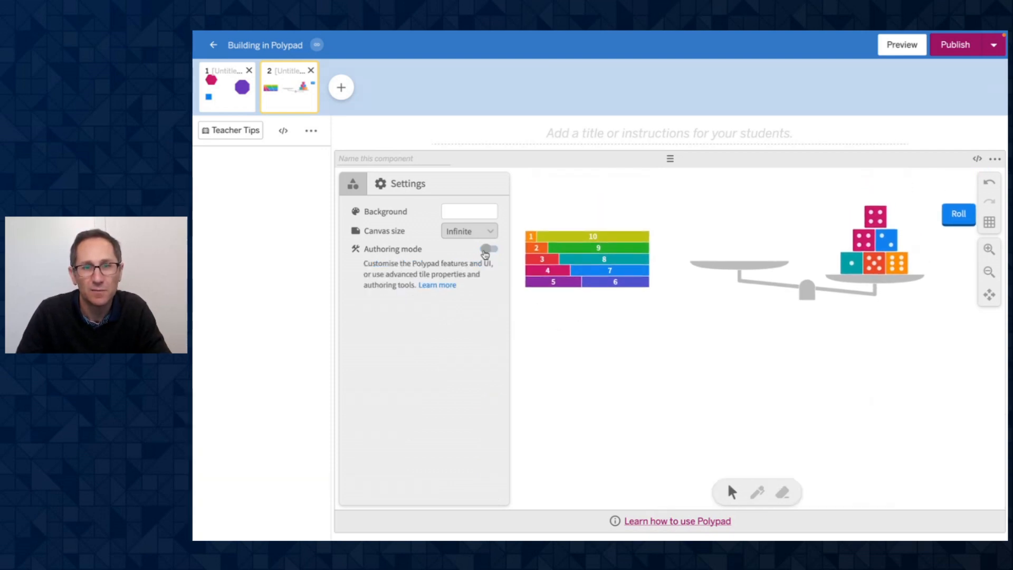
pyautogui.click(897, 45)
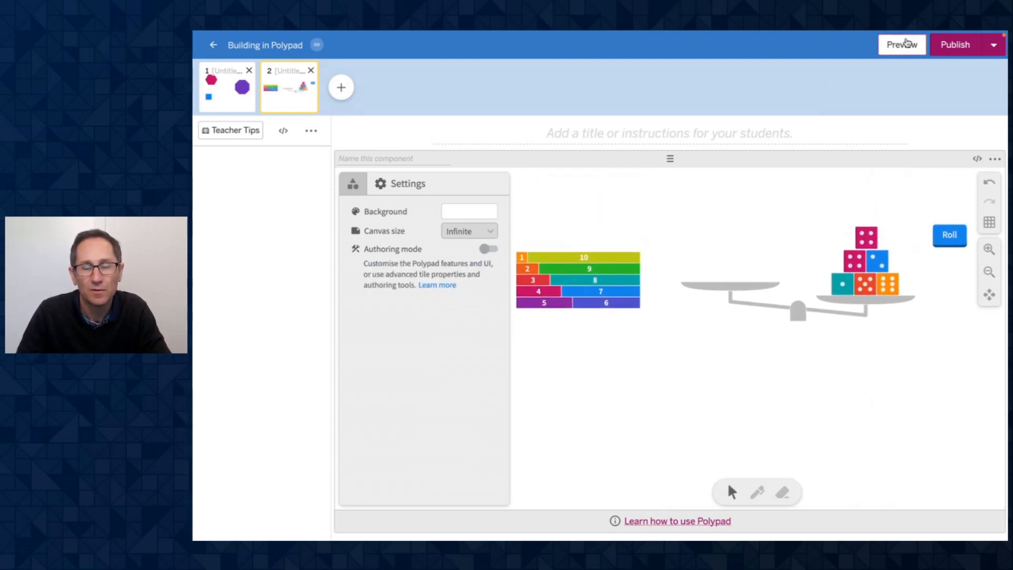
pyautogui.moveTo(516, 292); pyautogui.dragTo(516, 181)
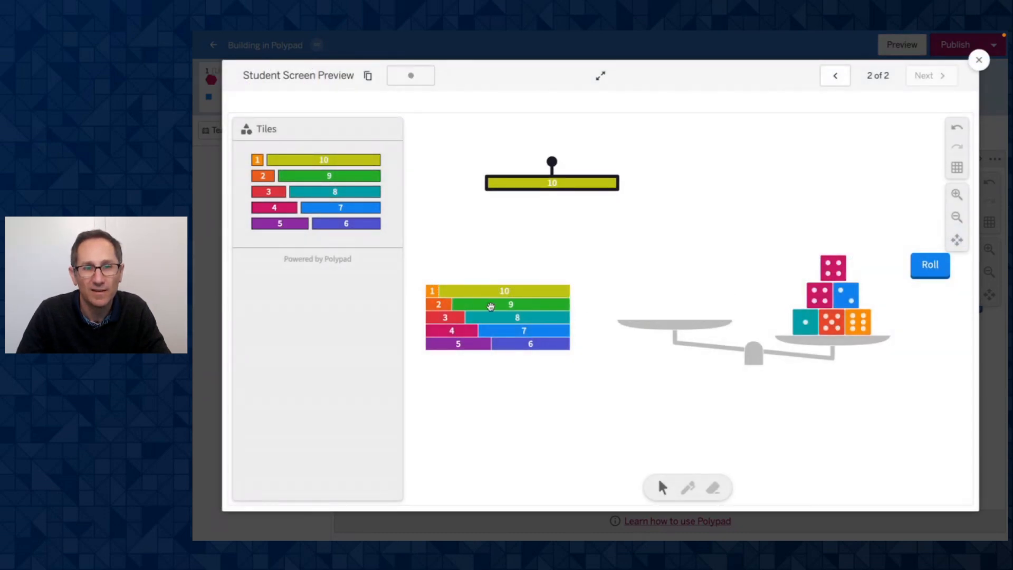
pyautogui.moveTo(491, 305); pyautogui.dragTo(515, 427)
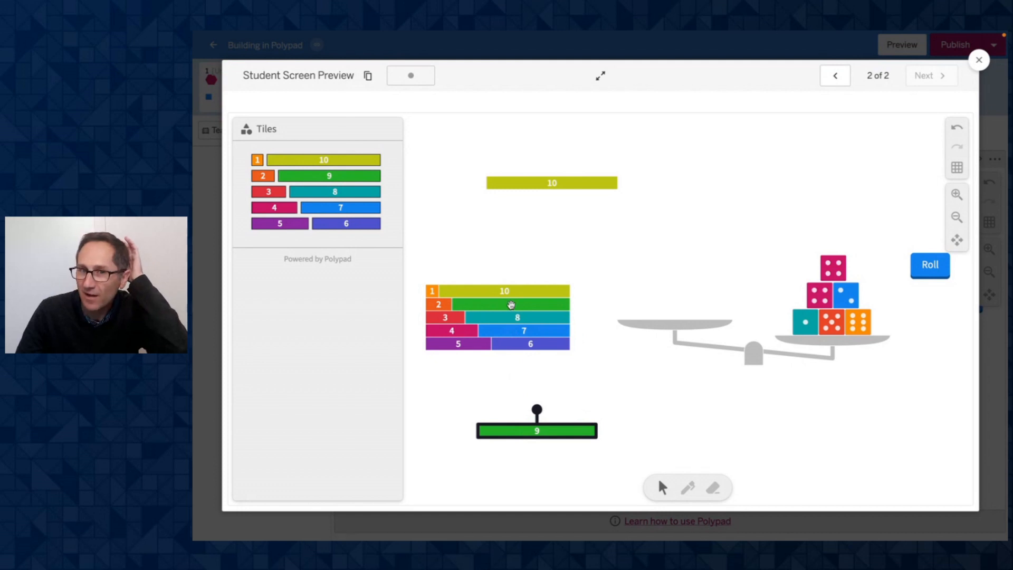
pyautogui.moveTo(510, 306); pyautogui.dragTo(633, 370)
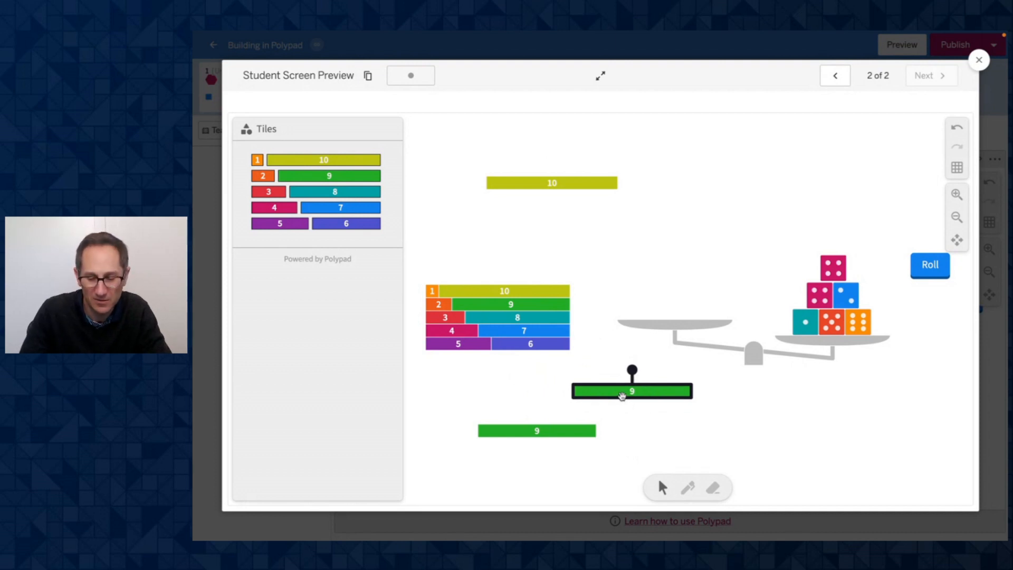
# - Test deleting in the preview by removing both 9 bar copies and the 10 bar copy, and close the preview
pyautogui.press('Delete')
pyautogui.click(556, 431)
pyautogui.press('Delete')
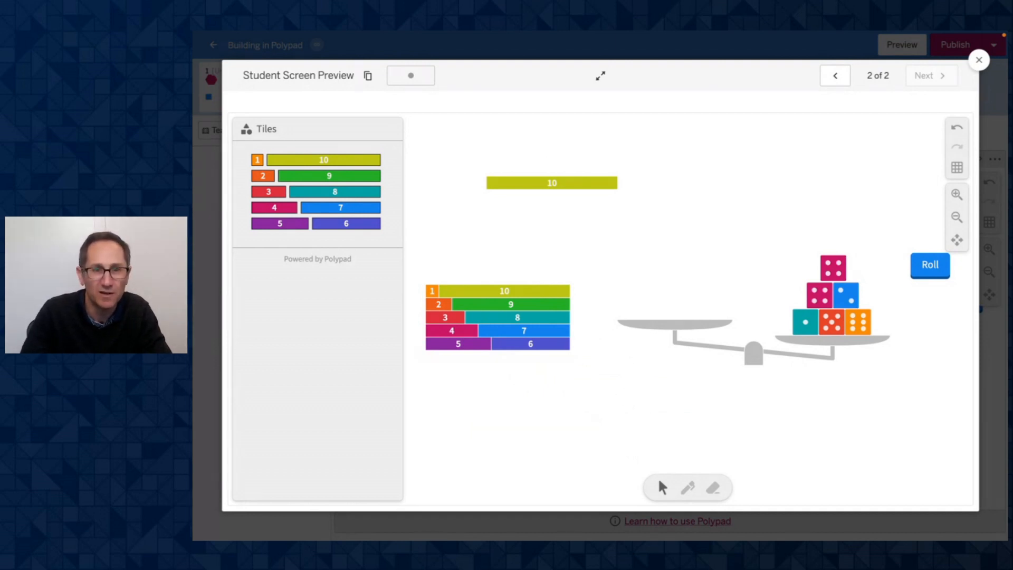
pyautogui.click(532, 187)
pyautogui.press('Delete')
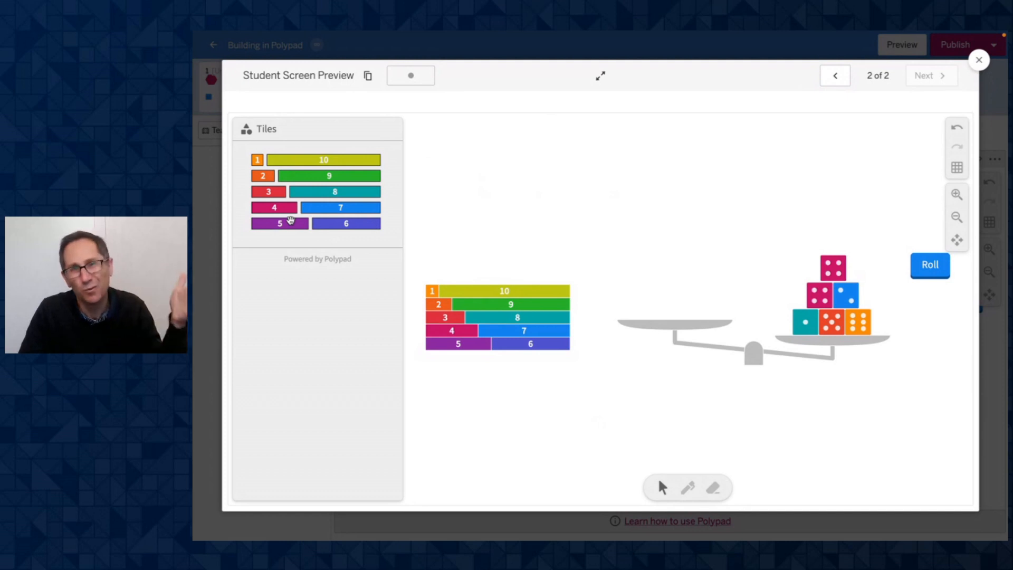
pyautogui.click(979, 61)
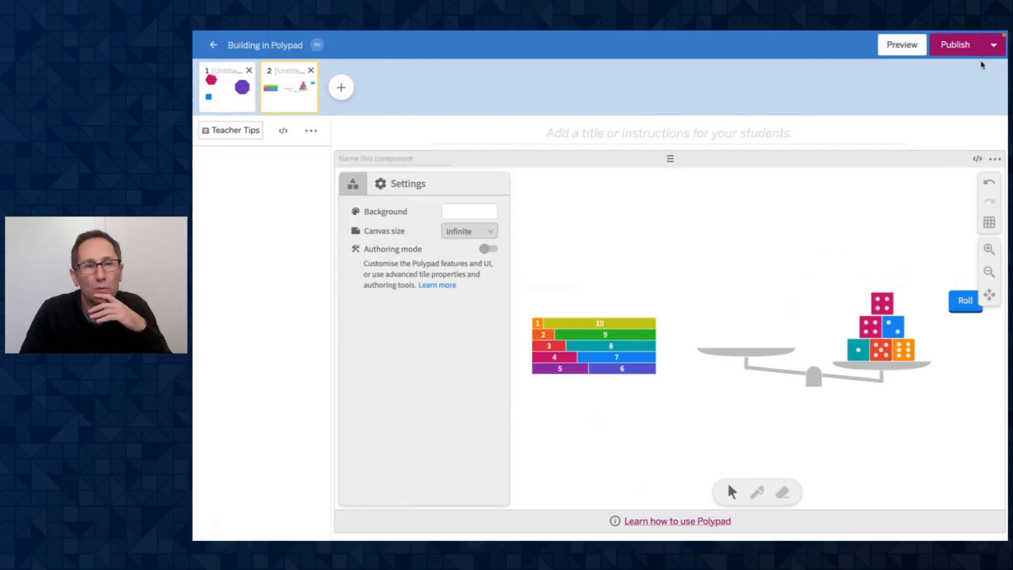
# - Turn on Authoring mode again and disable Show tiles sidebar for students
pyautogui.click(488, 249)
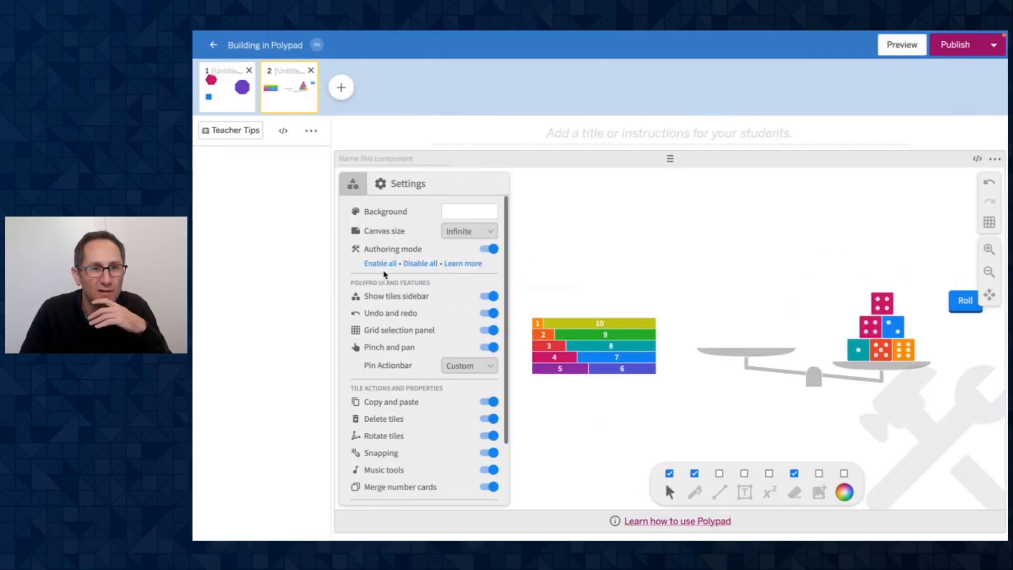
pyautogui.click(354, 183)
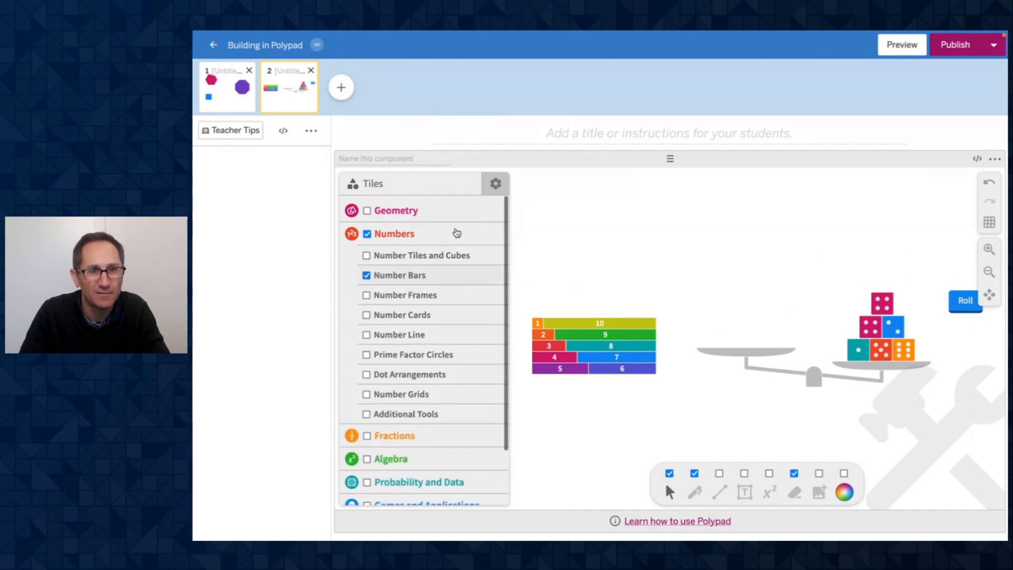
pyautogui.click(496, 183)
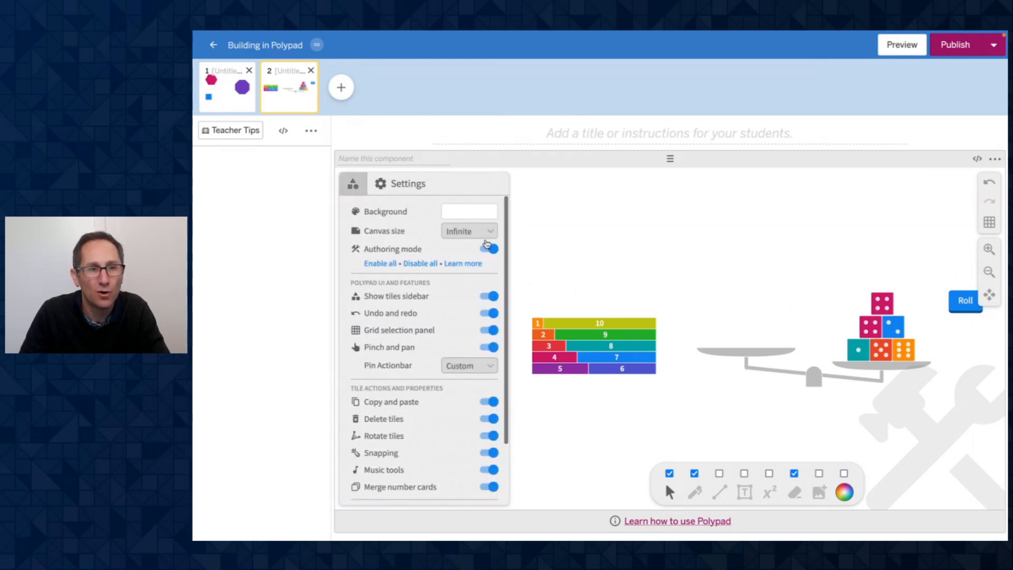
pyautogui.click(486, 299)
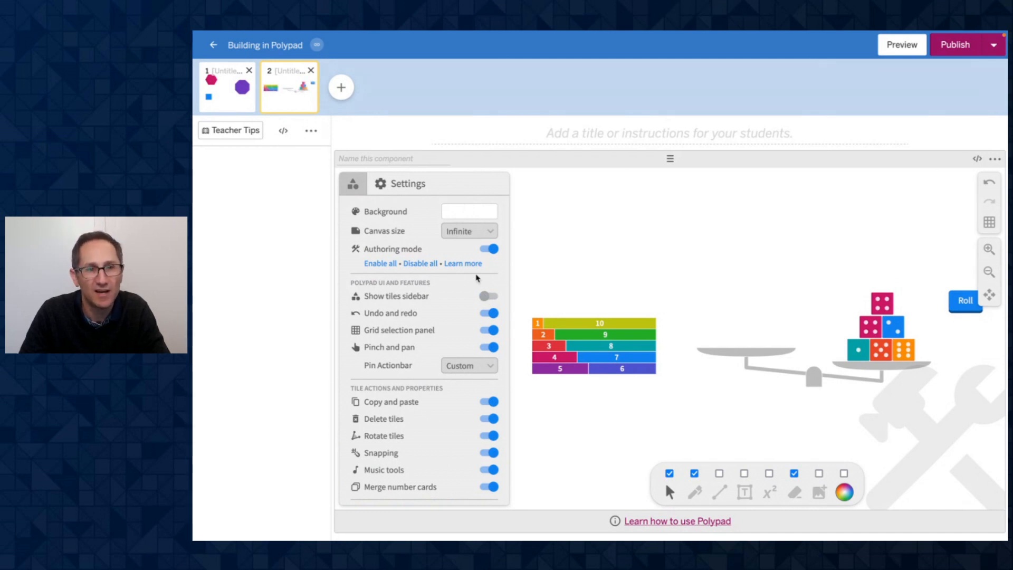
# - Turn off Authoring mode, check the screen layout without the tiles sidebar in the student preview, and close the preview
pyautogui.click(488, 248)
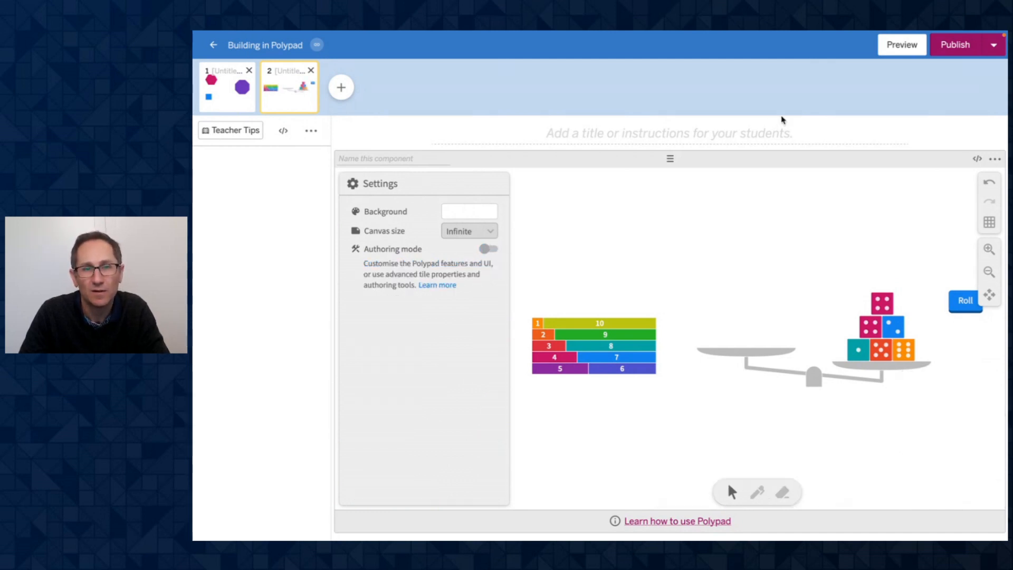
pyautogui.click(902, 44)
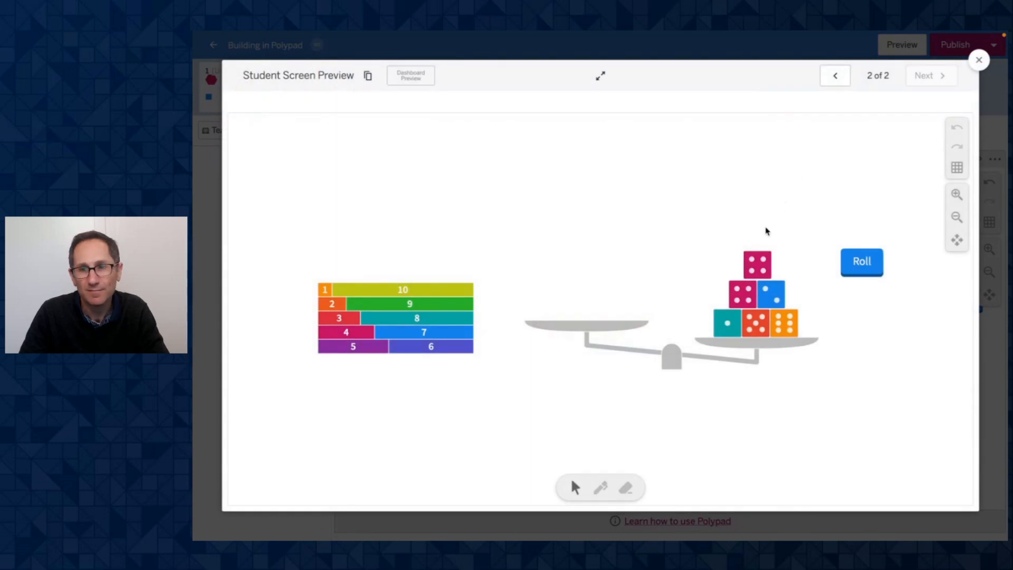
pyautogui.click(978, 62)
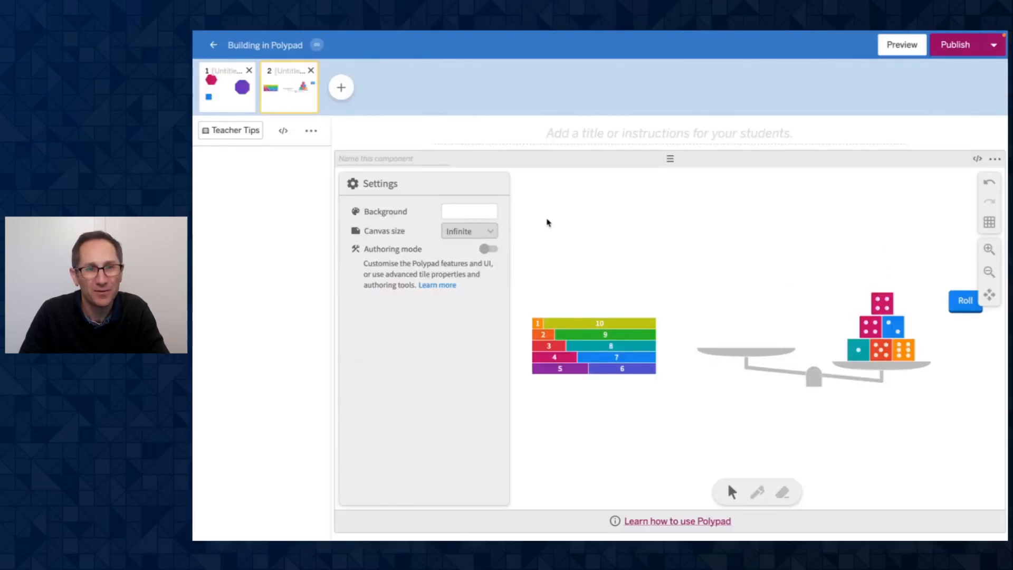
# - Turn on Authoring mode and disable the Rotate tiles and Music tools features
pyautogui.click(491, 249)
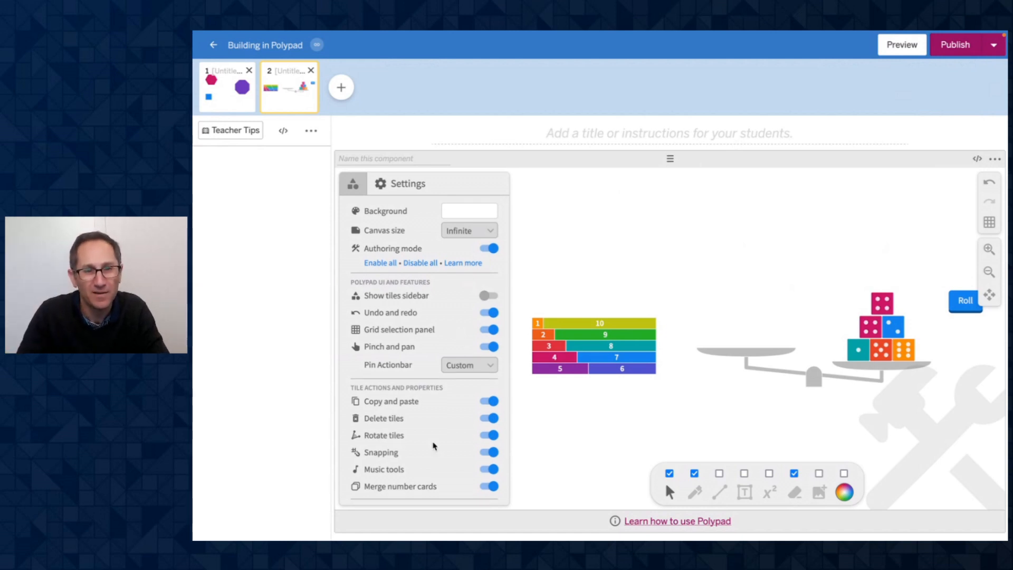
pyautogui.scroll(-2, 433, 446)
pyautogui.click(490, 369)
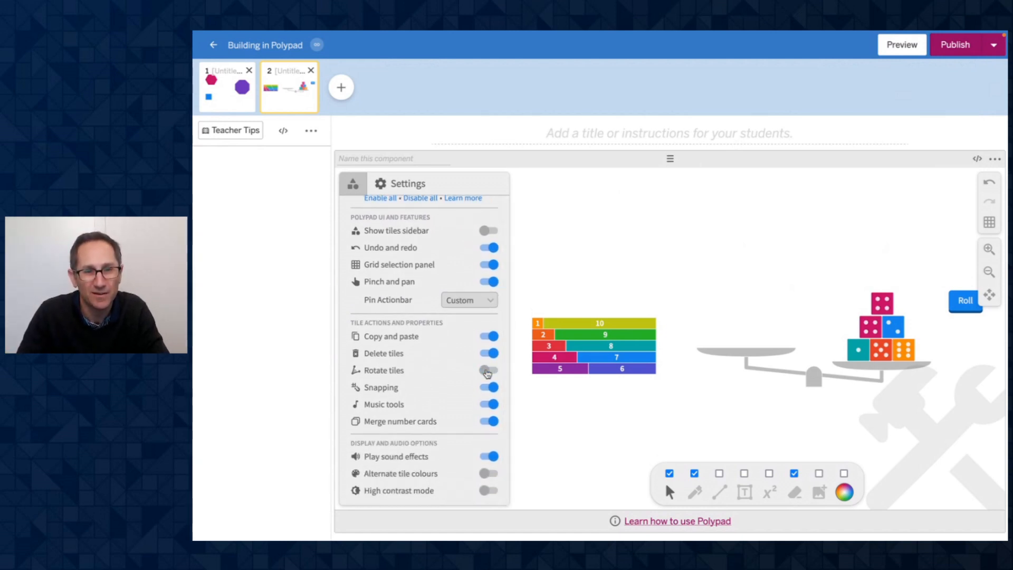
pyautogui.click(486, 405)
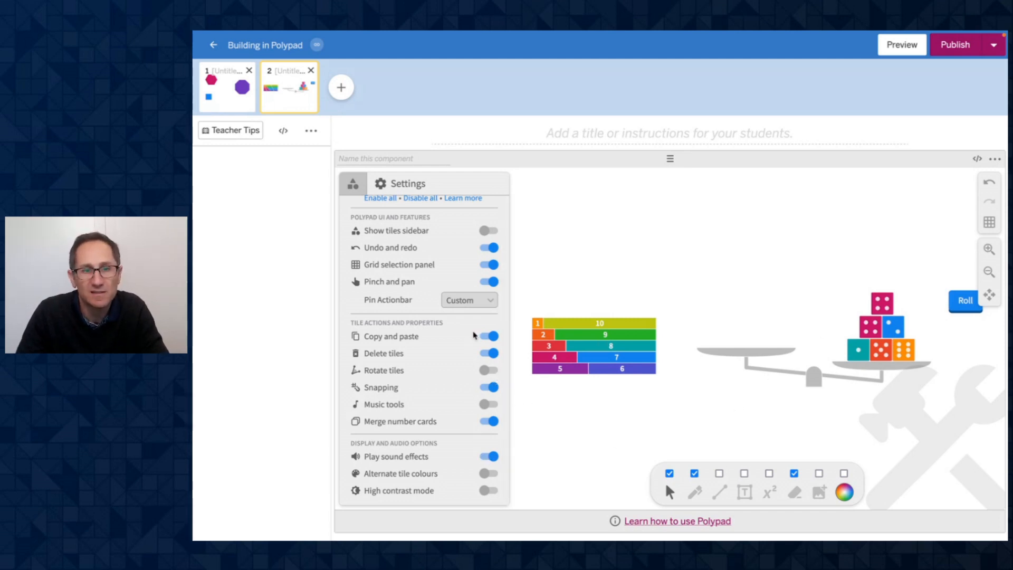
pyautogui.scroll(2, 474, 332)
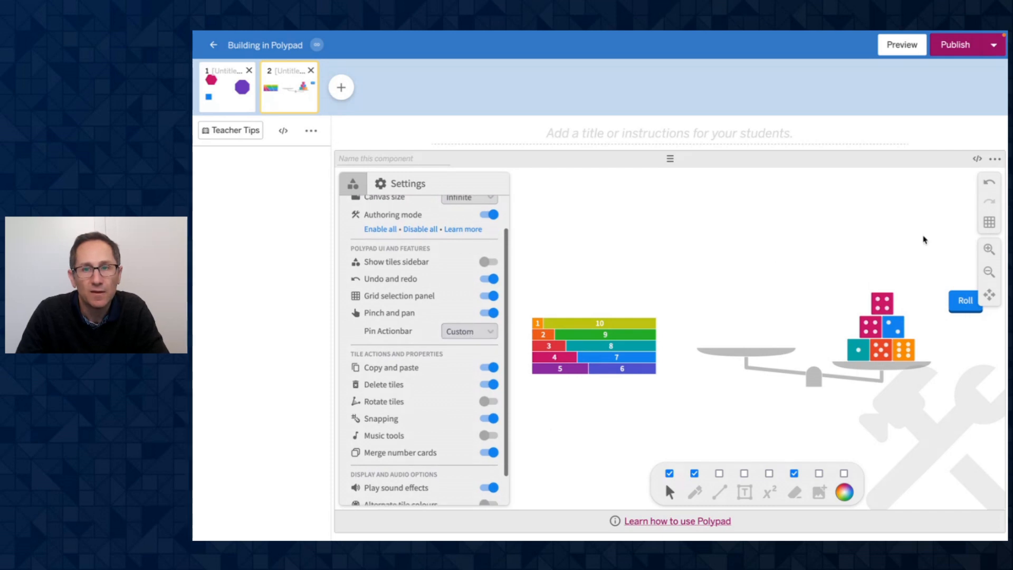
# - Disable the Grid selection panel feature and turn off Authoring mode
pyautogui.click(484, 298)
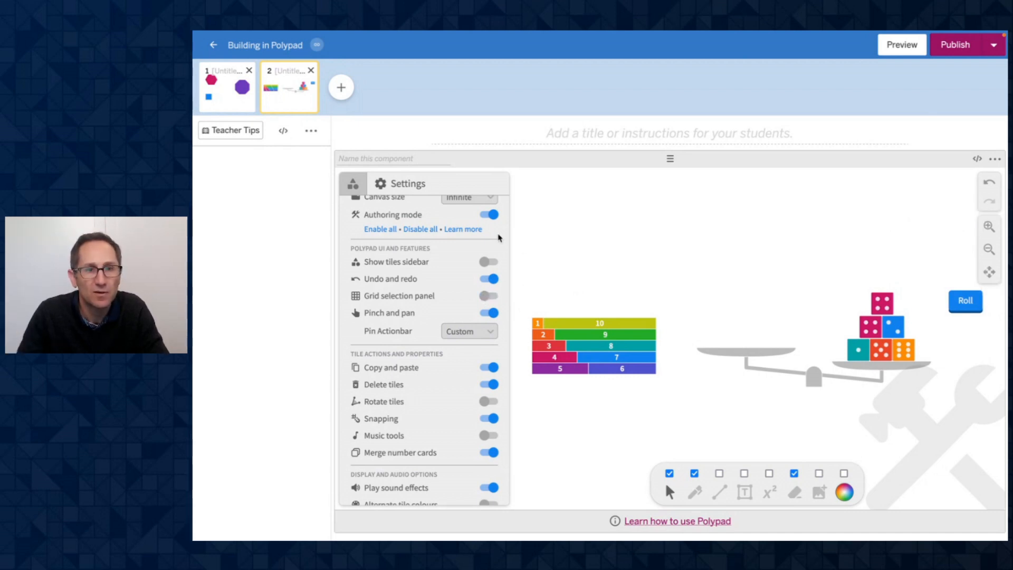
pyautogui.click(490, 214)
# - Test zooming in and out of the canvas in the student preview, and close the preview
pyautogui.click(897, 46)
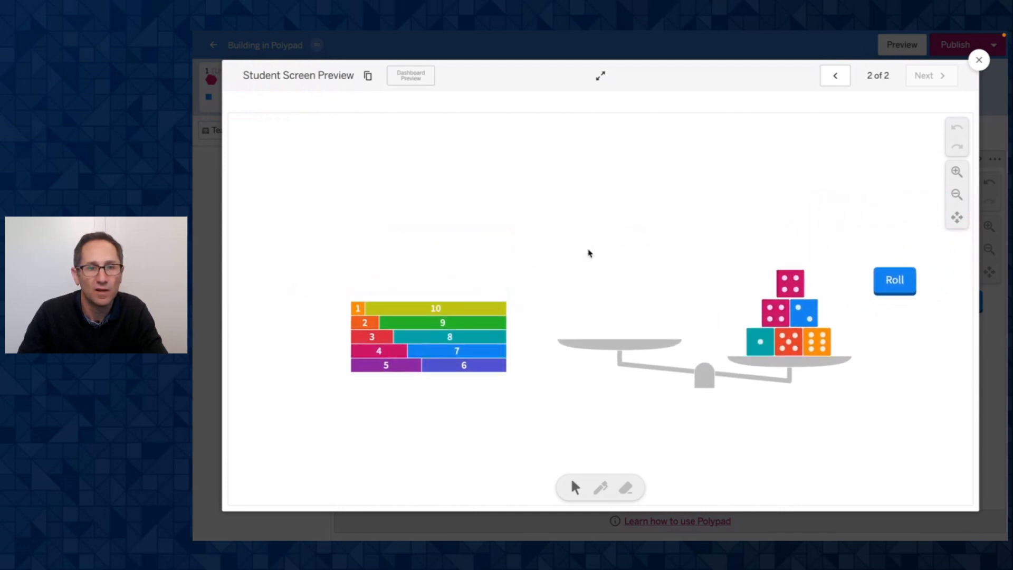
pyautogui.click(957, 171)
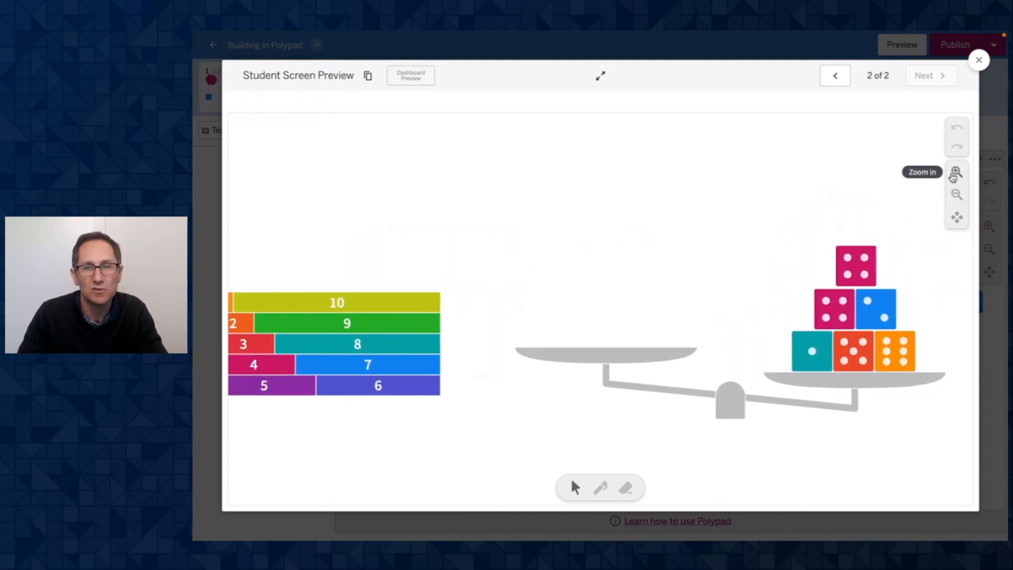
pyautogui.click(956, 194)
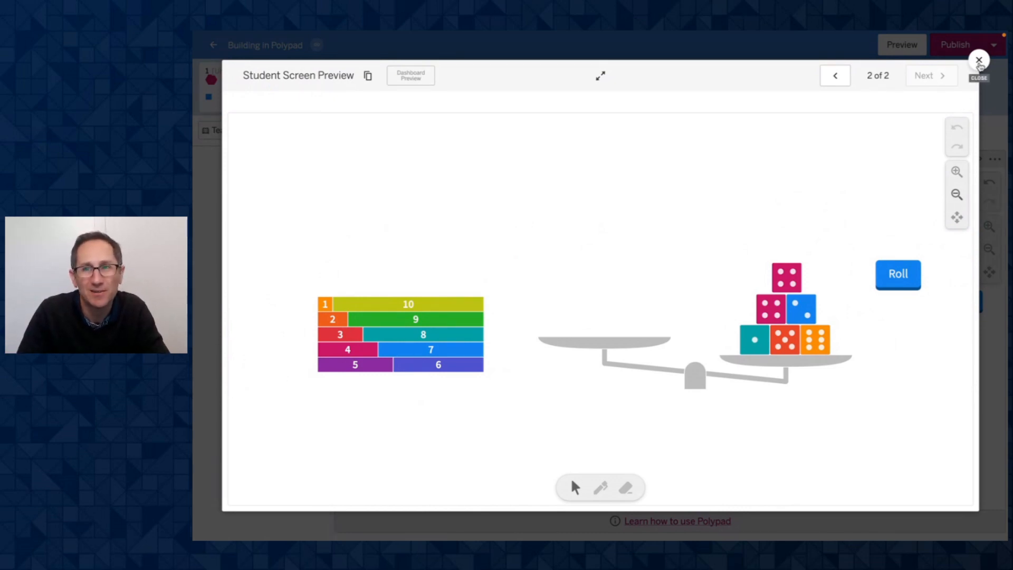
pyautogui.click(979, 61)
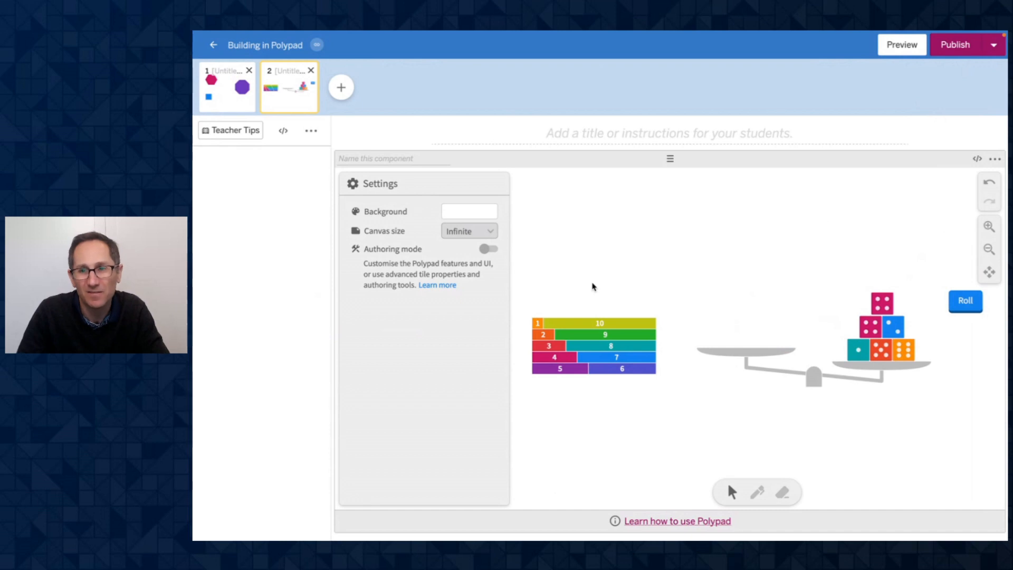
# - Turn on Authoring mode and set the canvas size to Fixed with a width of 30
pyautogui.click(488, 249)
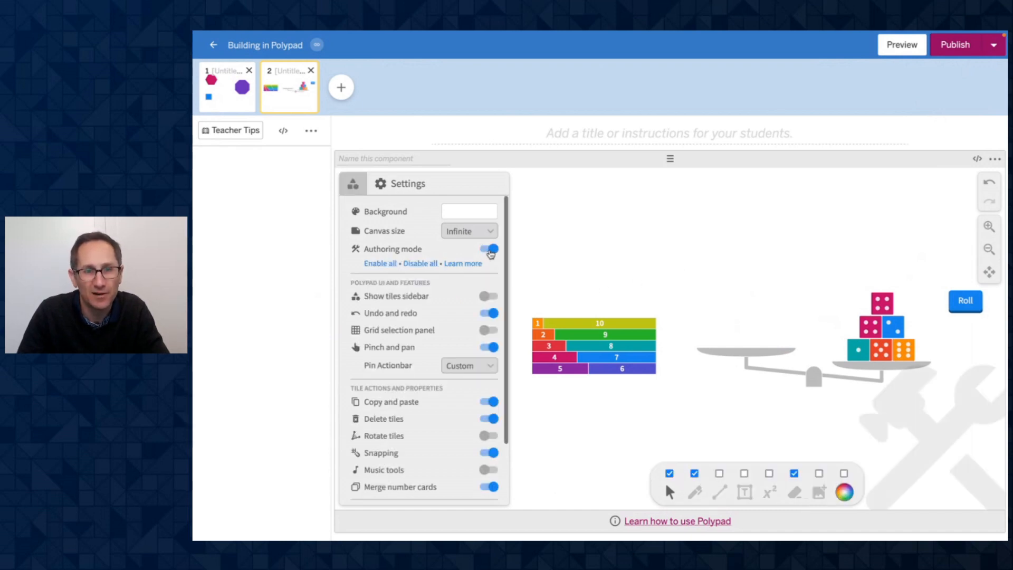
pyautogui.click(470, 233)
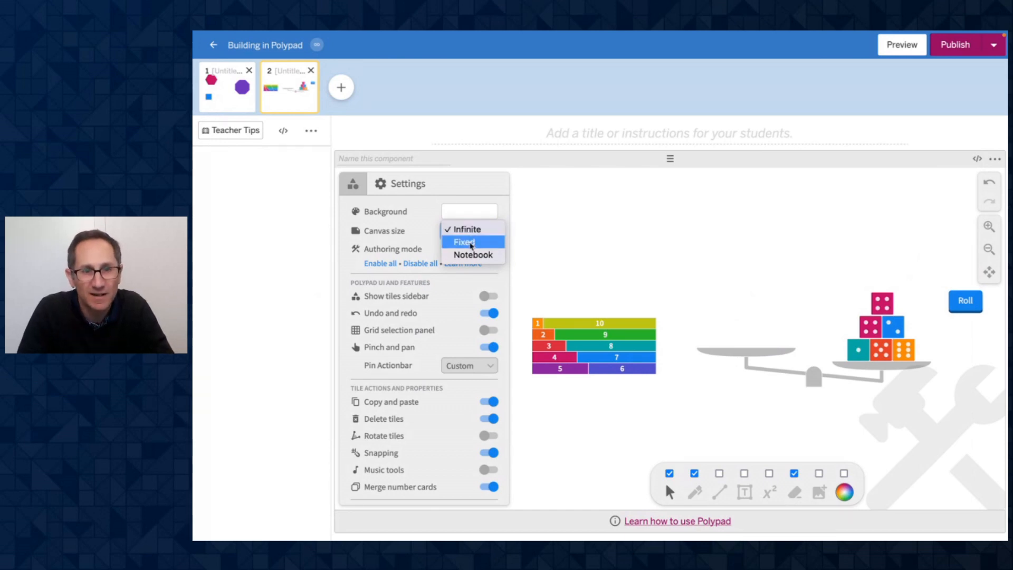
pyautogui.click(471, 243)
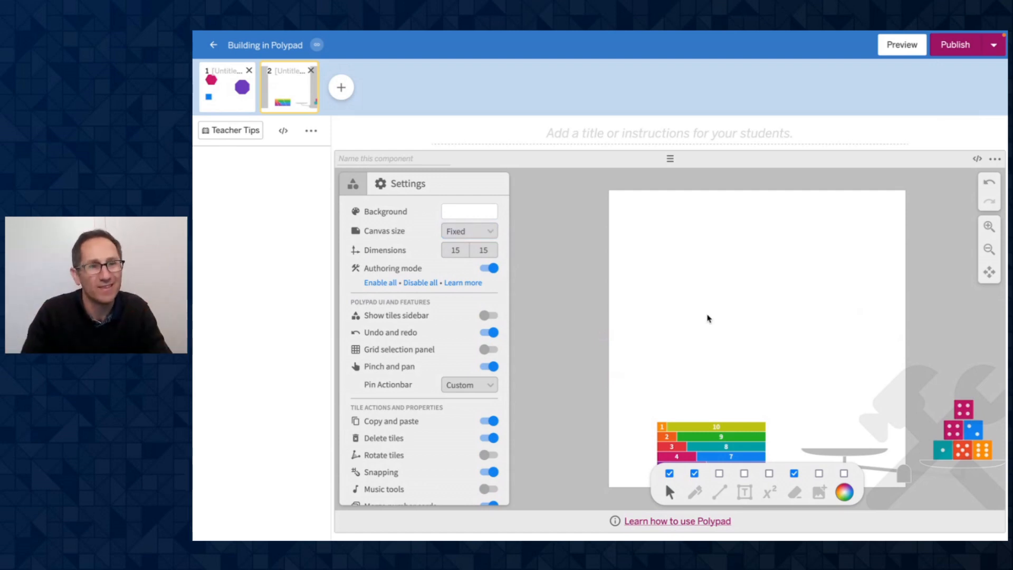
pyautogui.doubleClick(459, 253)
pyautogui.press('BackSpace')
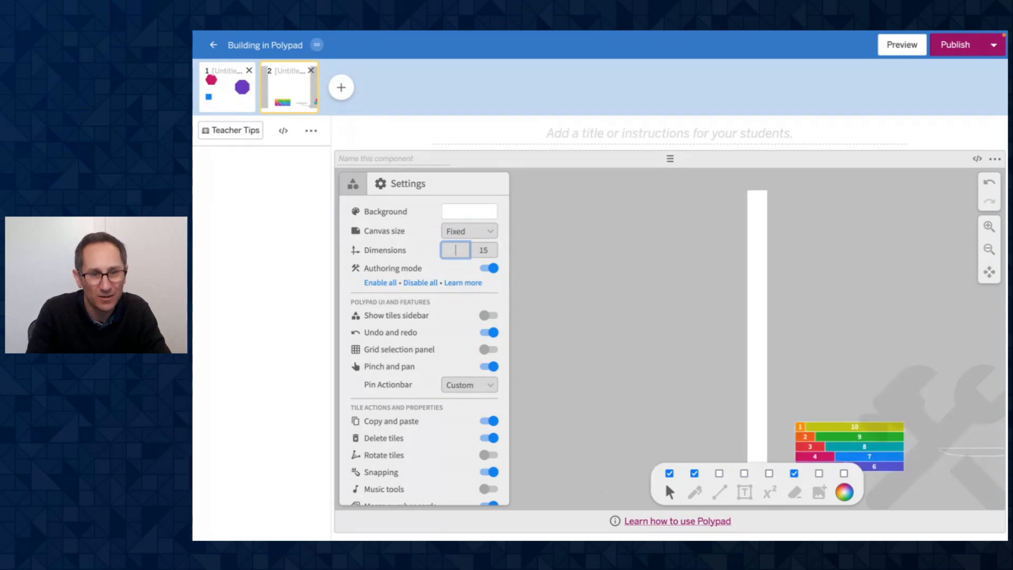
pyautogui.write('30')
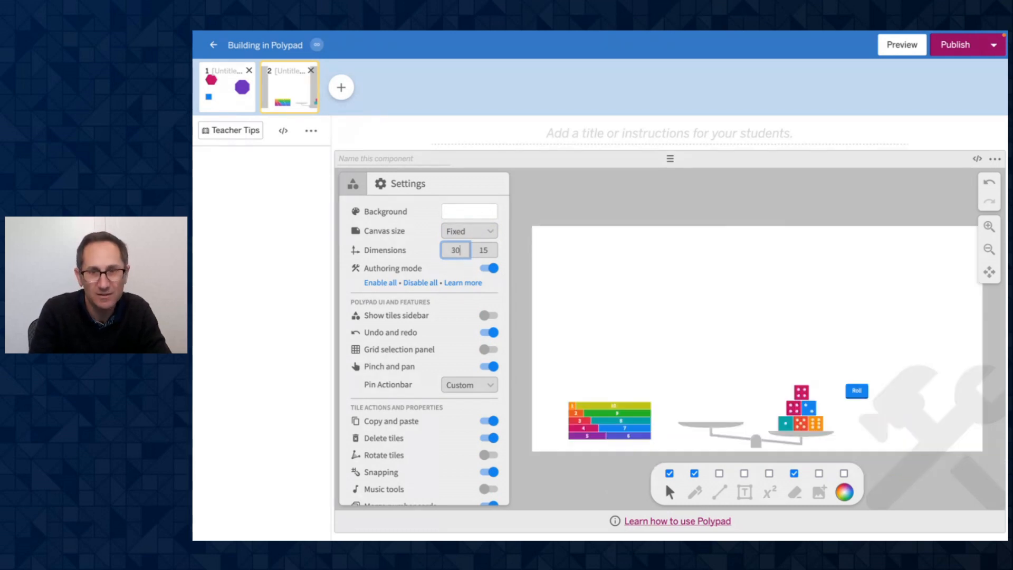
pyautogui.click(633, 298)
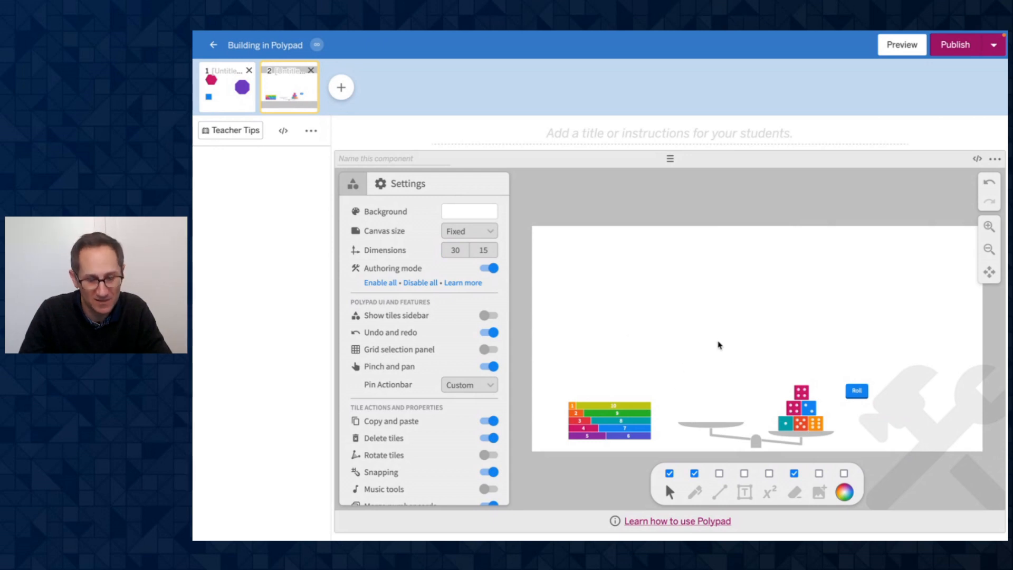
# - Select all tiles, set the canvas width to 24, and move the tiles up so they all fit inside the canvas
pyautogui.hotkey('ctrl', 'a')
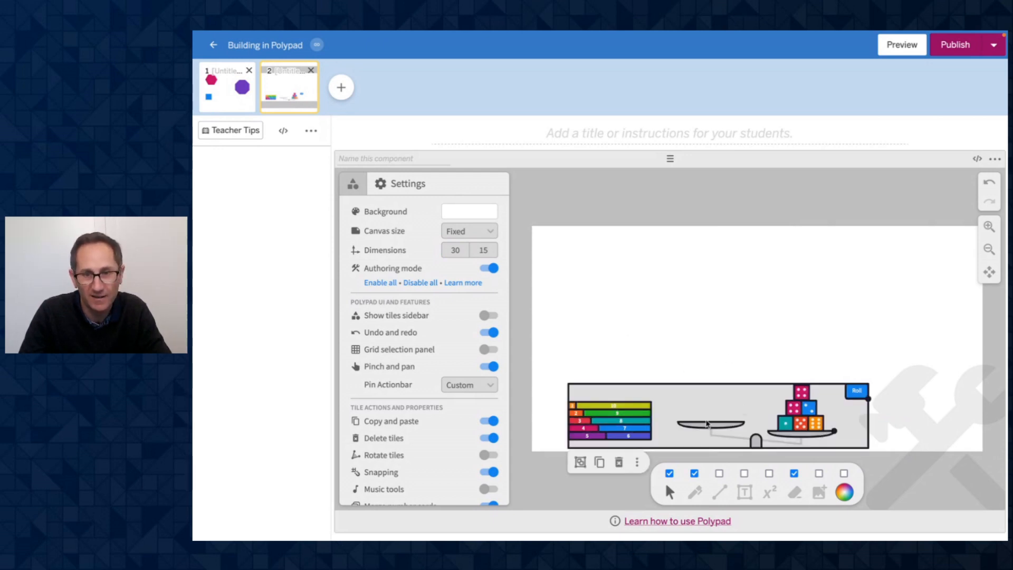
pyautogui.moveTo(620, 417); pyautogui.dragTo(665, 308)
pyautogui.doubleClick(460, 250)
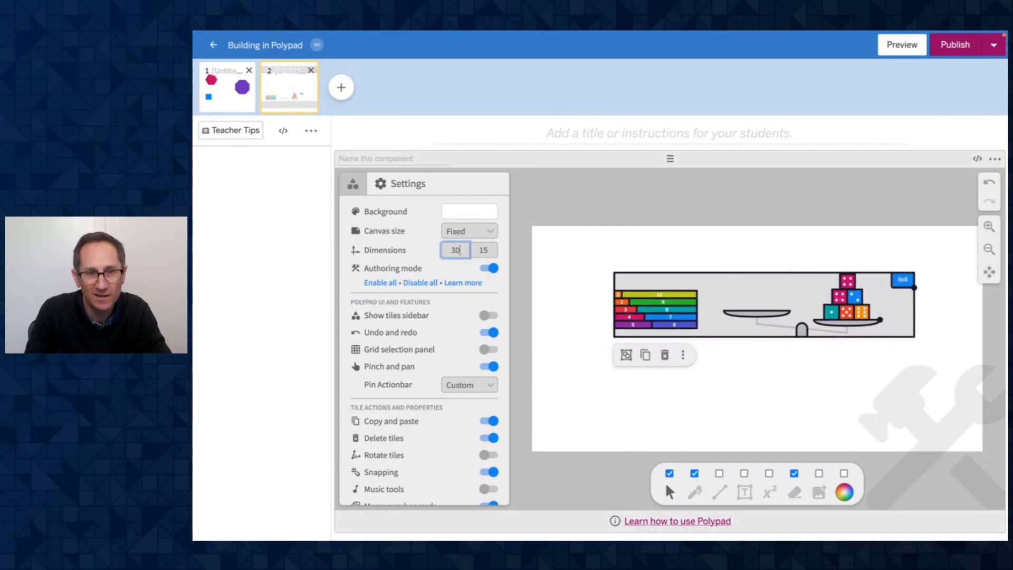
pyautogui.write('24')
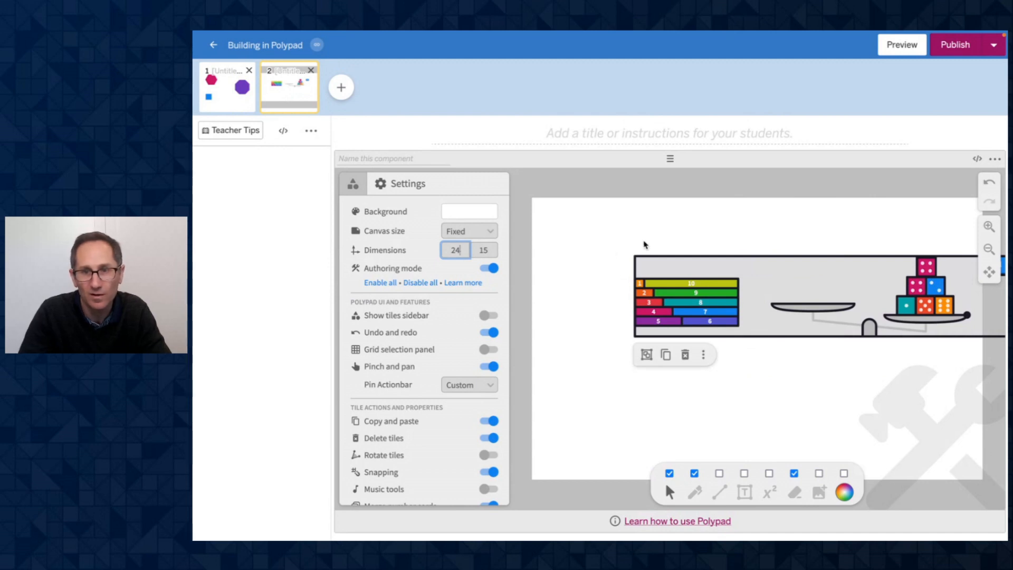
pyautogui.moveTo(869, 331); pyautogui.dragTo(810, 363)
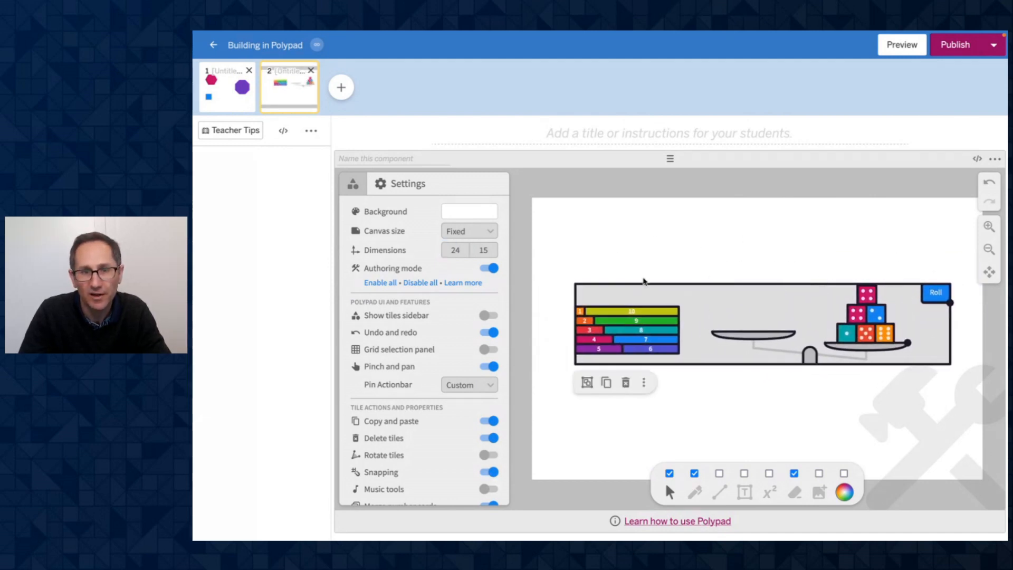
# - Set the canvas height to 8 and move the selected tiles up to fit inside it
pyautogui.doubleClick(483, 250)
pyautogui.write('10')
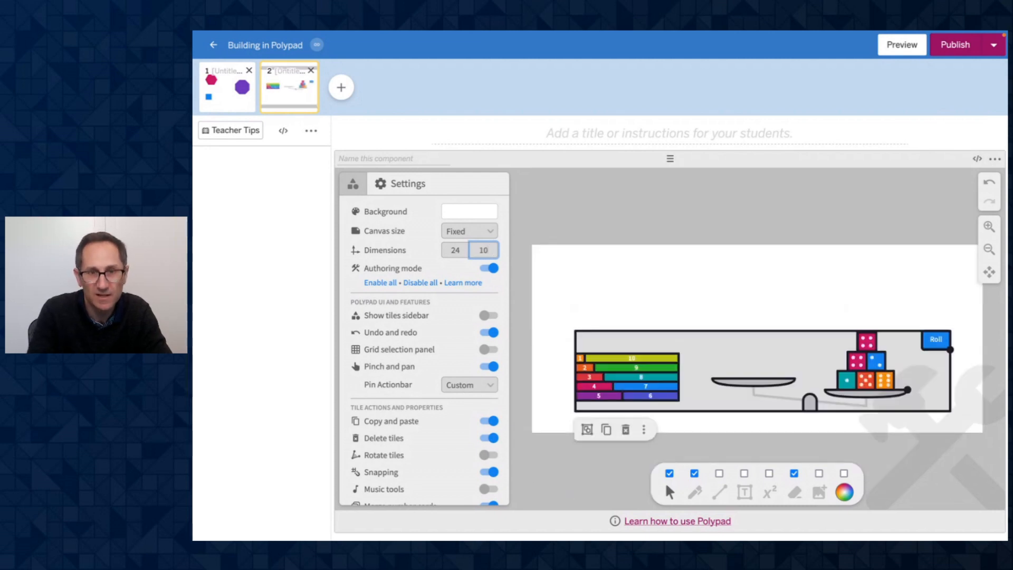
pyautogui.press('BackSpace')
pyautogui.press('BackSpace')
pyautogui.write('8')
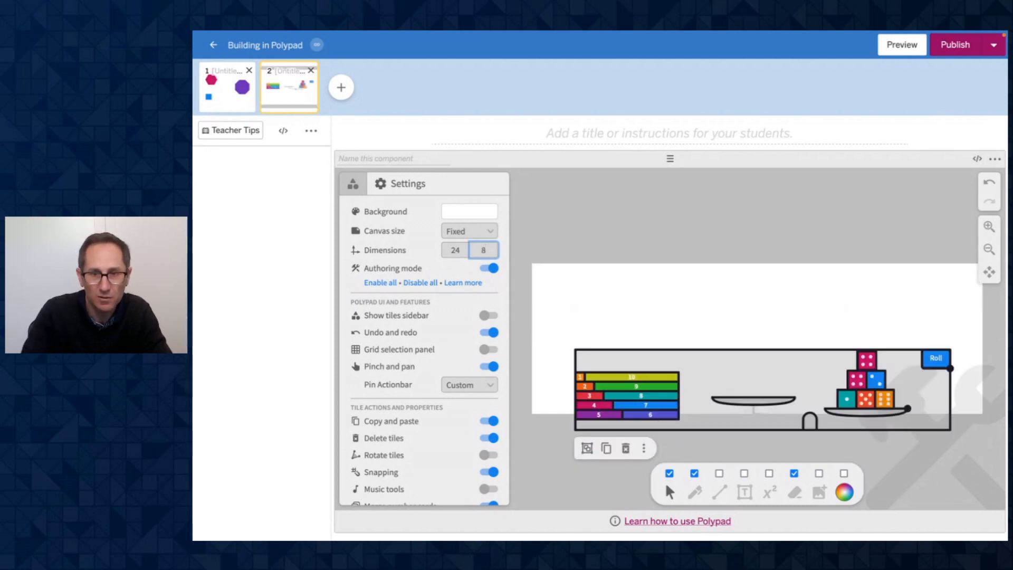
pyautogui.moveTo(812, 421); pyautogui.dragTo(809, 372)
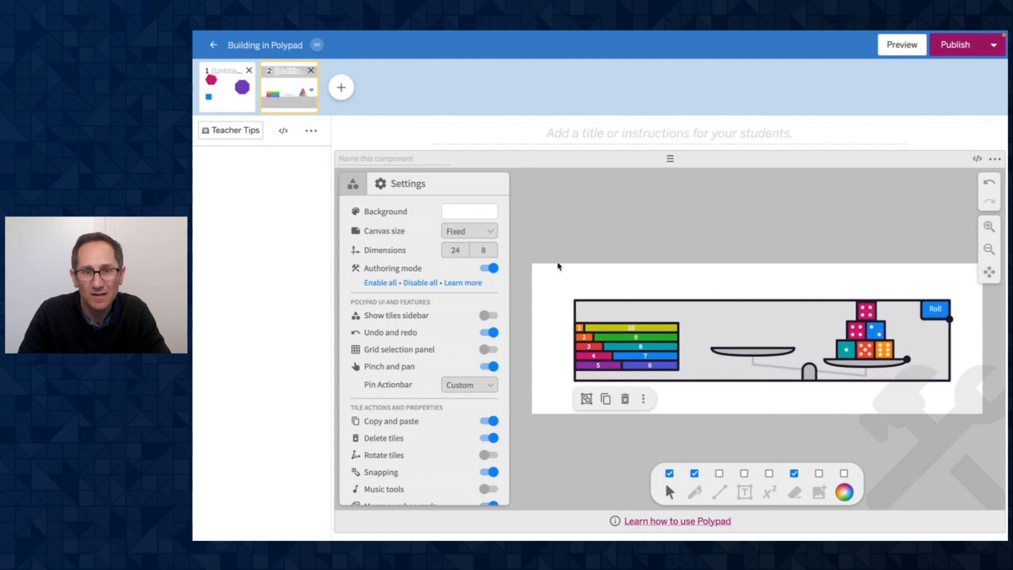
# - Set the canvas width to 22, recentre the selected tiles horizontally, and deselect them
pyautogui.click(453, 251)
pyautogui.press('BackSpace')
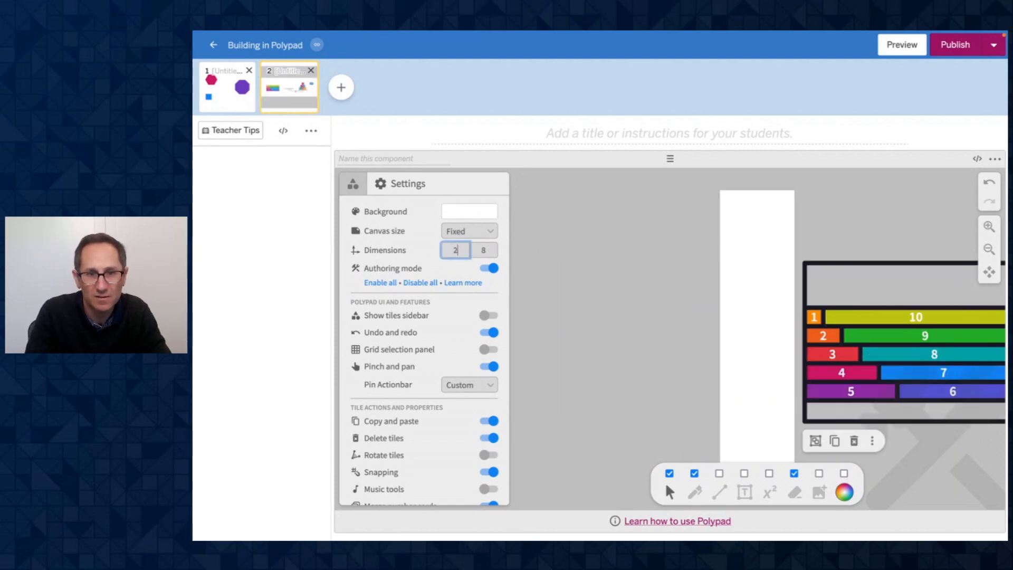
pyautogui.write('2')
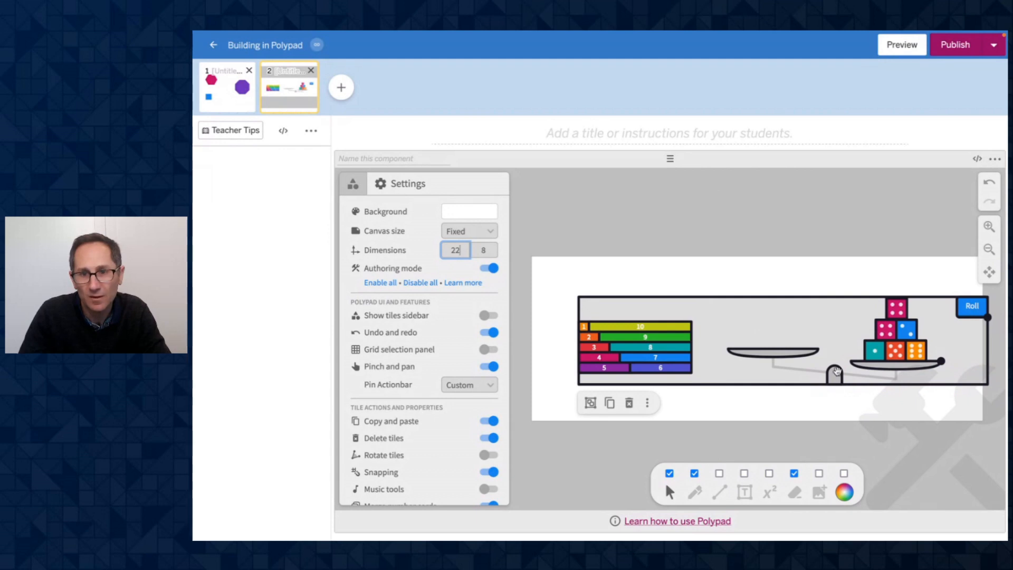
pyautogui.moveTo(837, 372); pyautogui.dragTo(818, 370)
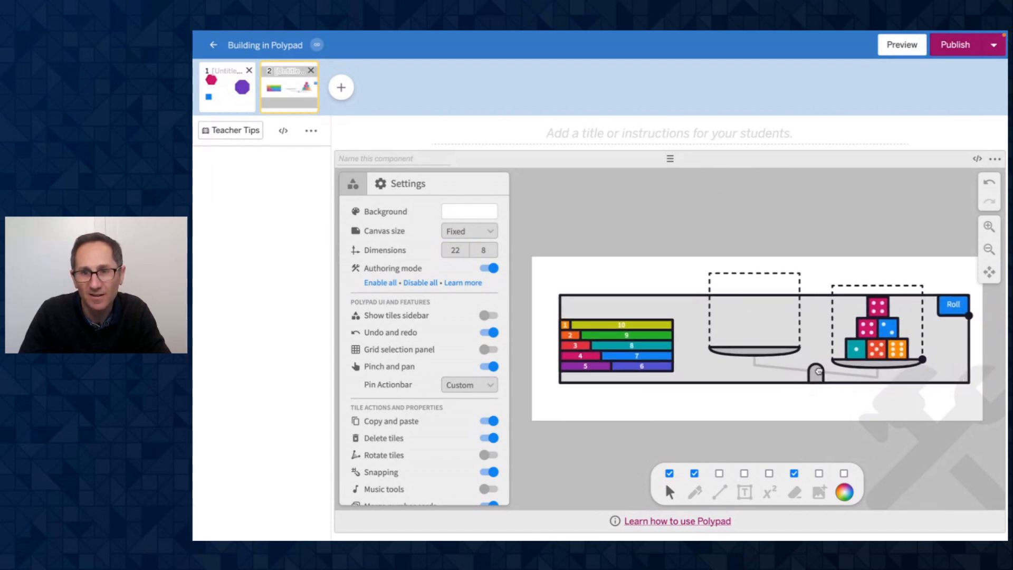
pyautogui.click(683, 197)
# - Turn off Authoring mode, test the student preview by rolling the dice and placing two 10 bars on the empty pan, and close it
pyautogui.click(489, 268)
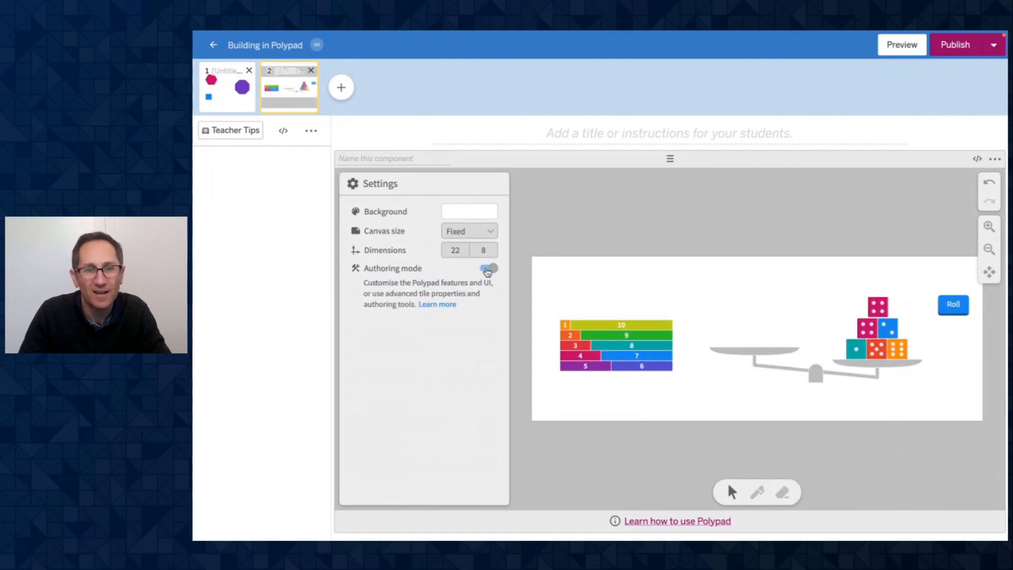
pyautogui.click(912, 44)
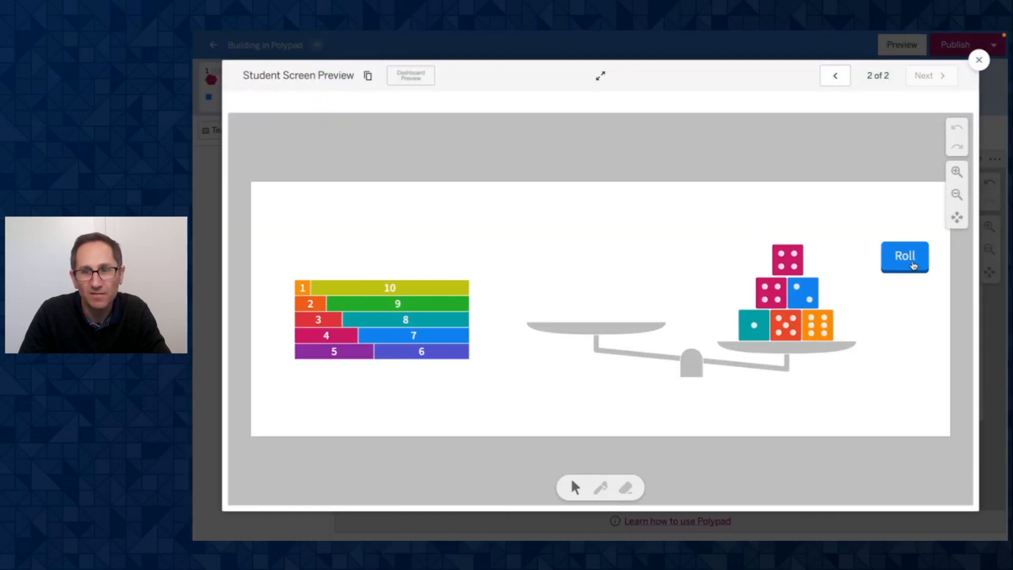
pyautogui.click(913, 266)
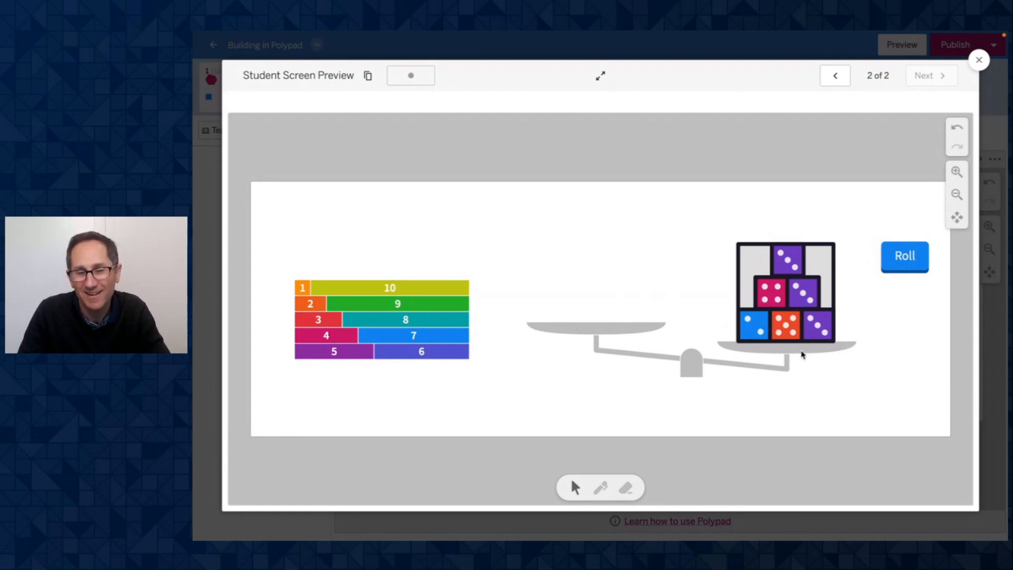
pyautogui.moveTo(441, 294); pyautogui.dragTo(642, 315)
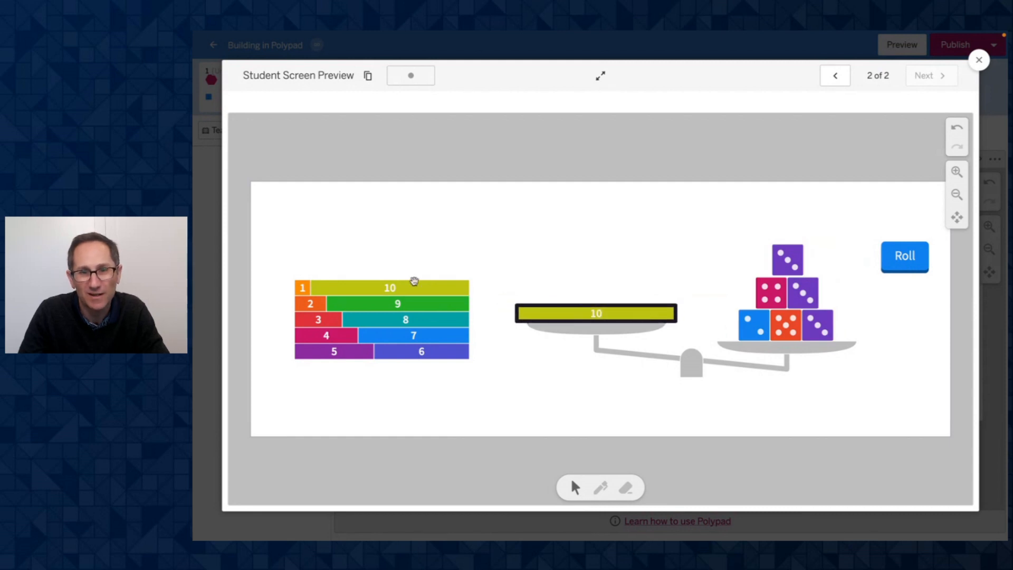
pyautogui.moveTo(431, 285); pyautogui.dragTo(637, 298)
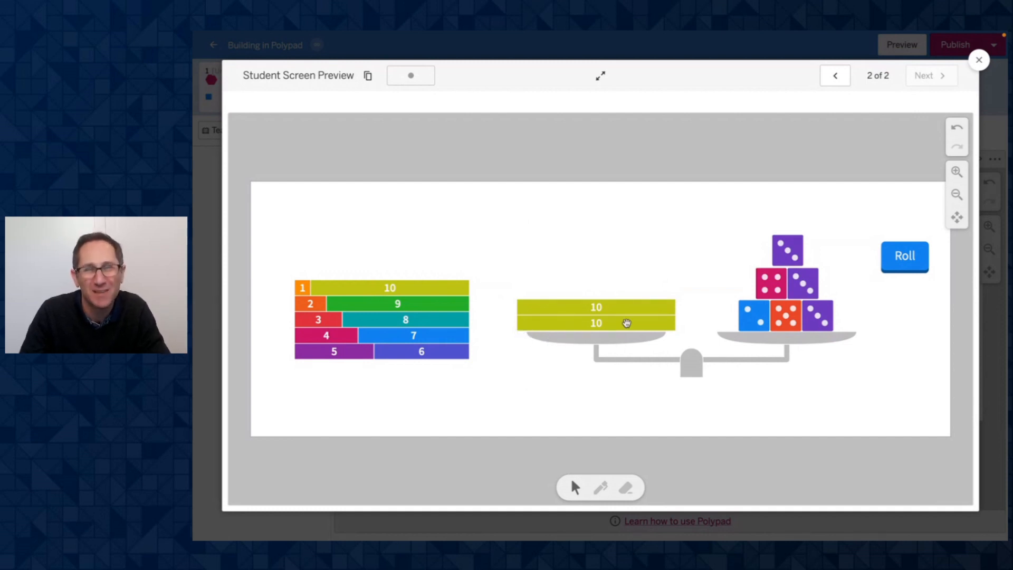
pyautogui.click(979, 60)
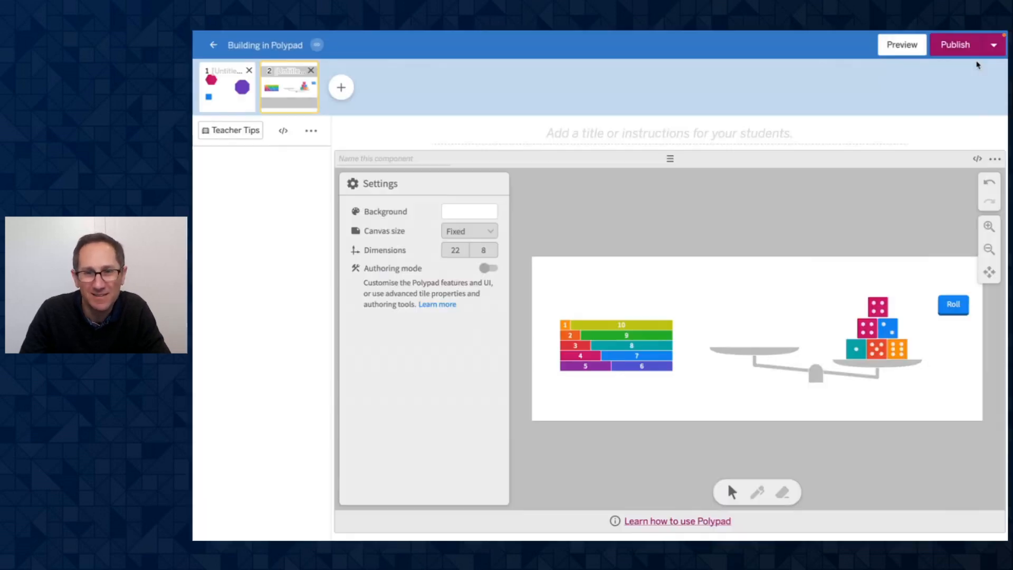
# - Turn on Authoring mode, widen the balance scale slightly, and shift the dice stack to the centre of its pan
pyautogui.click(487, 268)
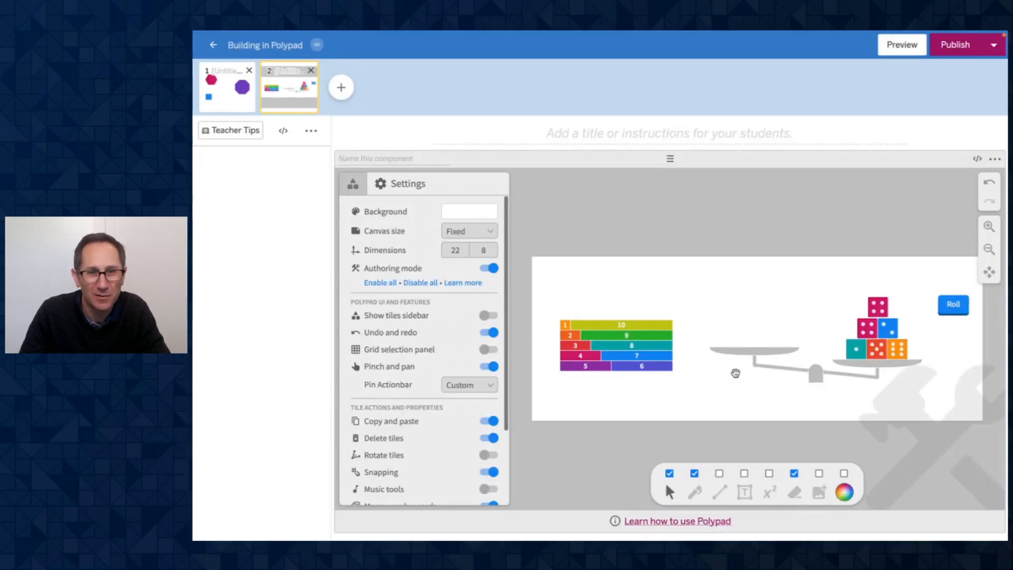
pyautogui.click(813, 375)
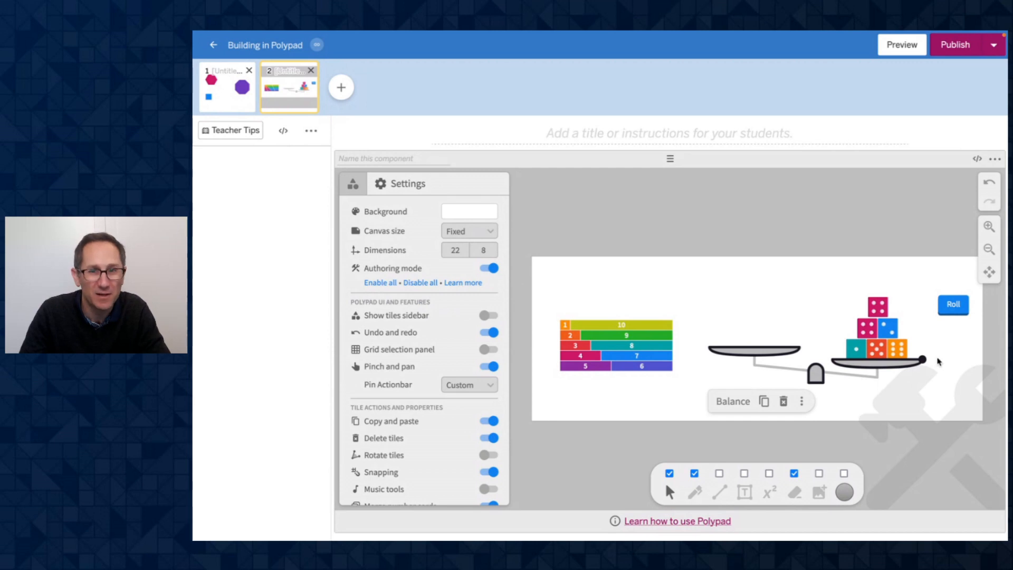
pyautogui.moveTo(922, 360); pyautogui.dragTo(938, 361)
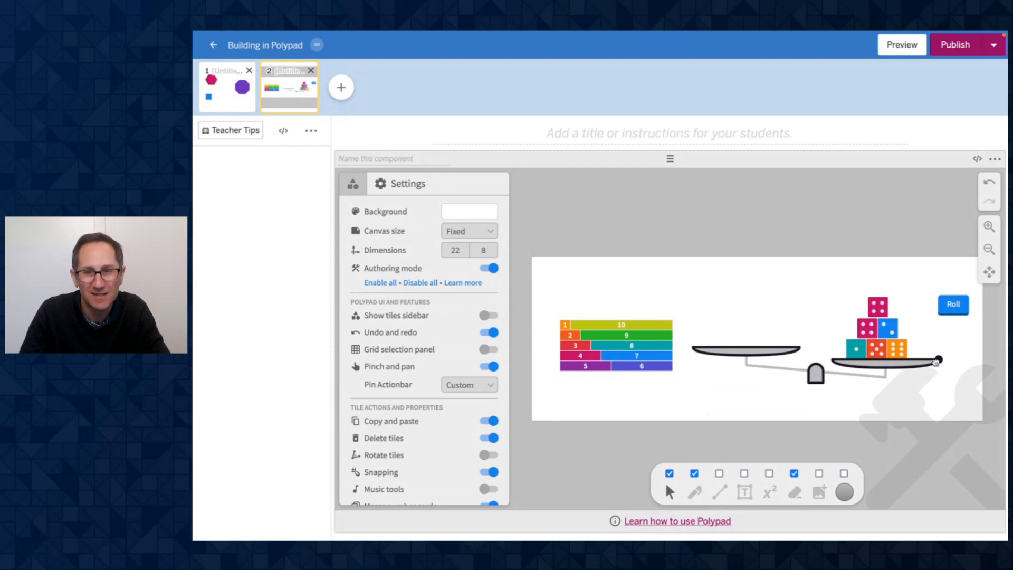
pyautogui.moveTo(838, 296); pyautogui.dragTo(905, 347)
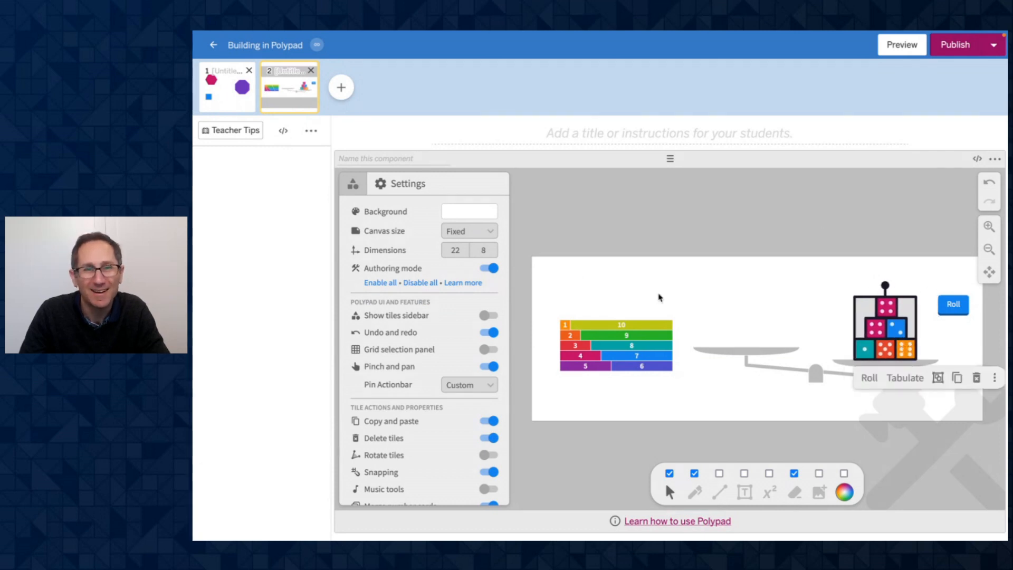
# - Turn off Authoring mode, place a 10 bar copy on the empty pan, and check its fit on the wider scale in the student preview
pyautogui.click(489, 268)
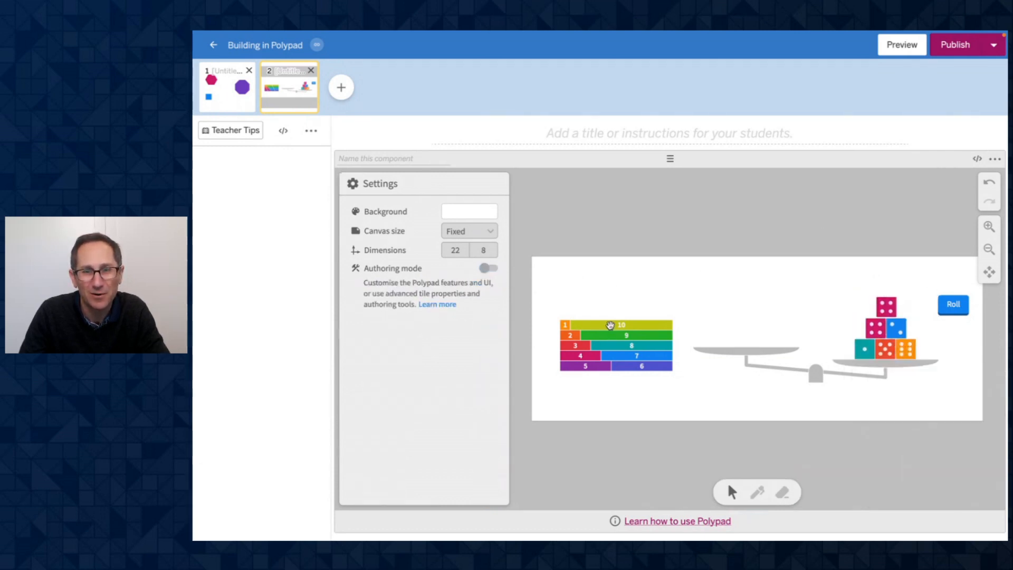
pyautogui.moveTo(610, 325); pyautogui.dragTo(737, 342)
pyautogui.click(901, 46)
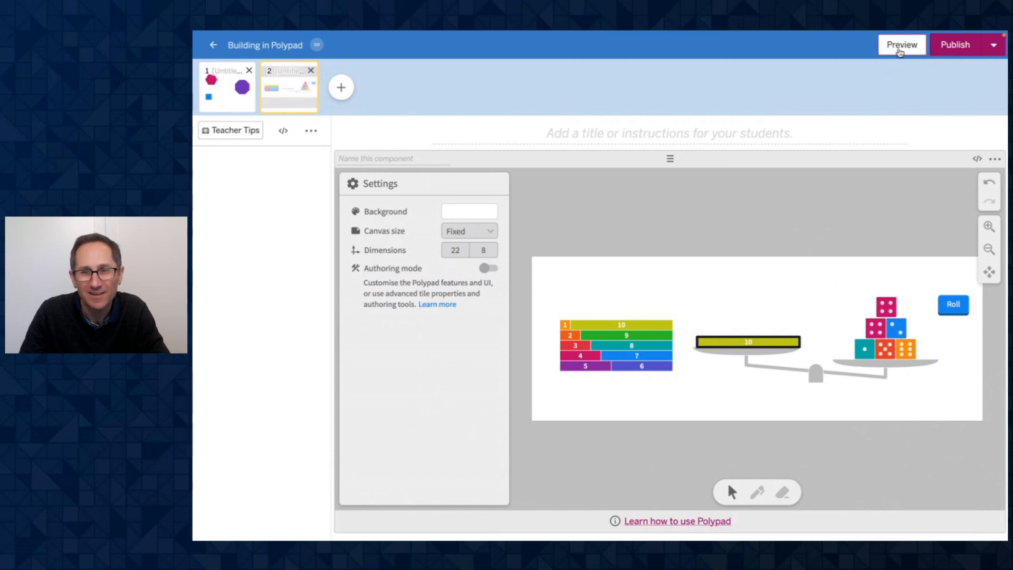
pyautogui.moveTo(598, 308); pyautogui.dragTo(576, 315)
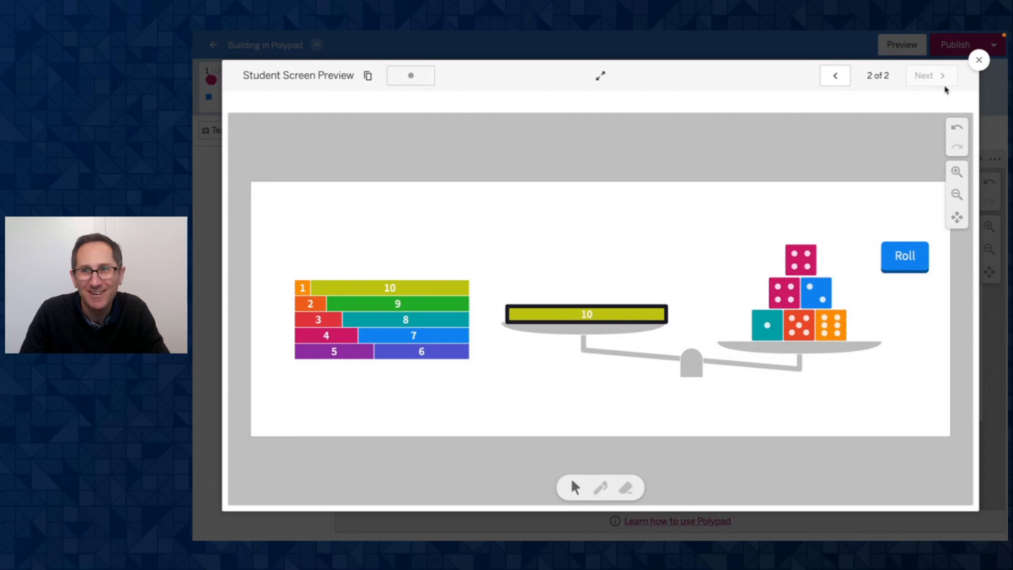
pyautogui.click(978, 61)
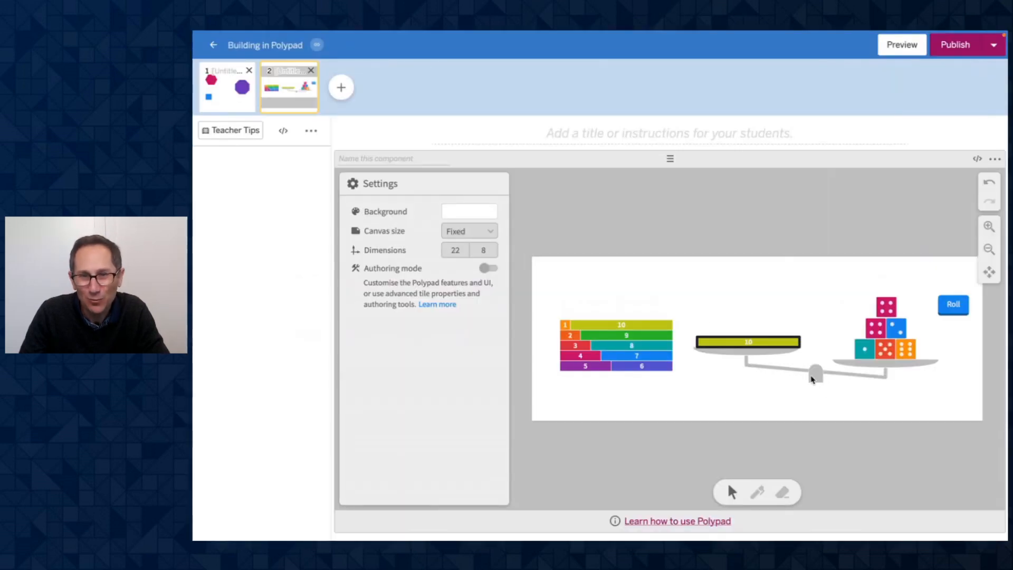
# - Turn on Authoring mode, widen the balance scale slightly more to give the 10 bar extra room, and deselect the tiles
pyautogui.click(491, 269)
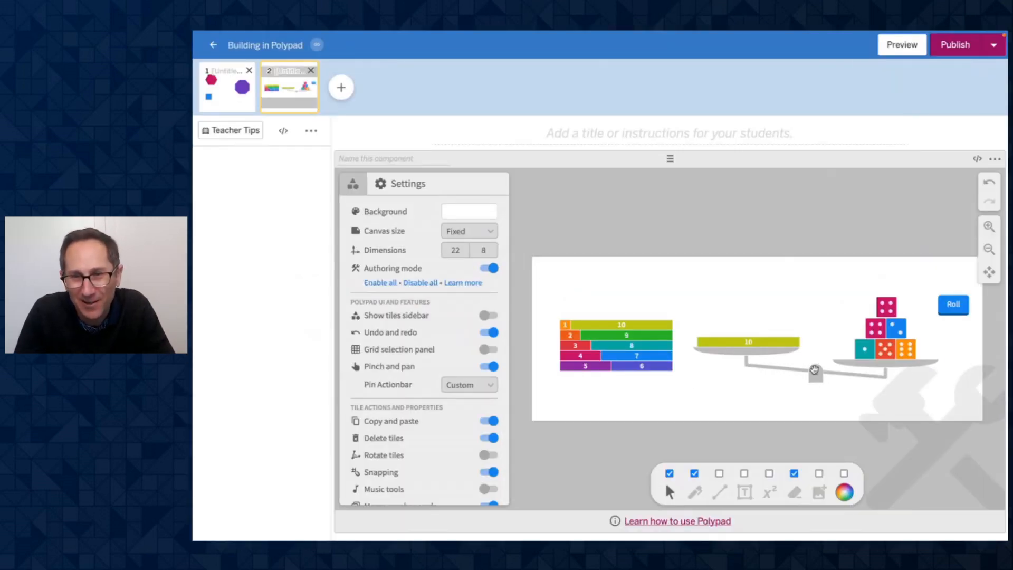
pyautogui.click(816, 370)
pyautogui.moveTo(938, 360); pyautogui.dragTo(948, 360)
pyautogui.click(723, 337)
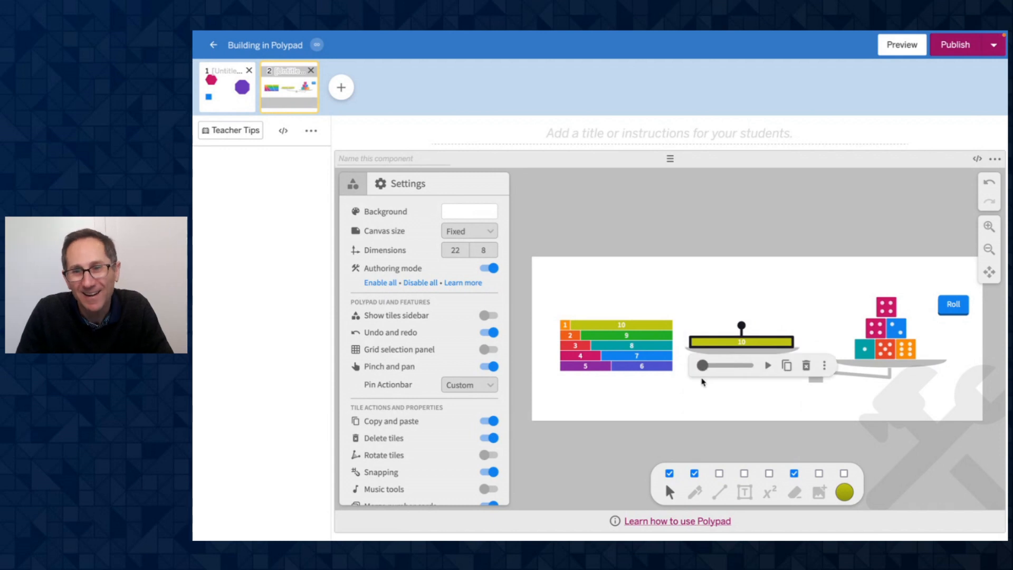
pyautogui.click(690, 409)
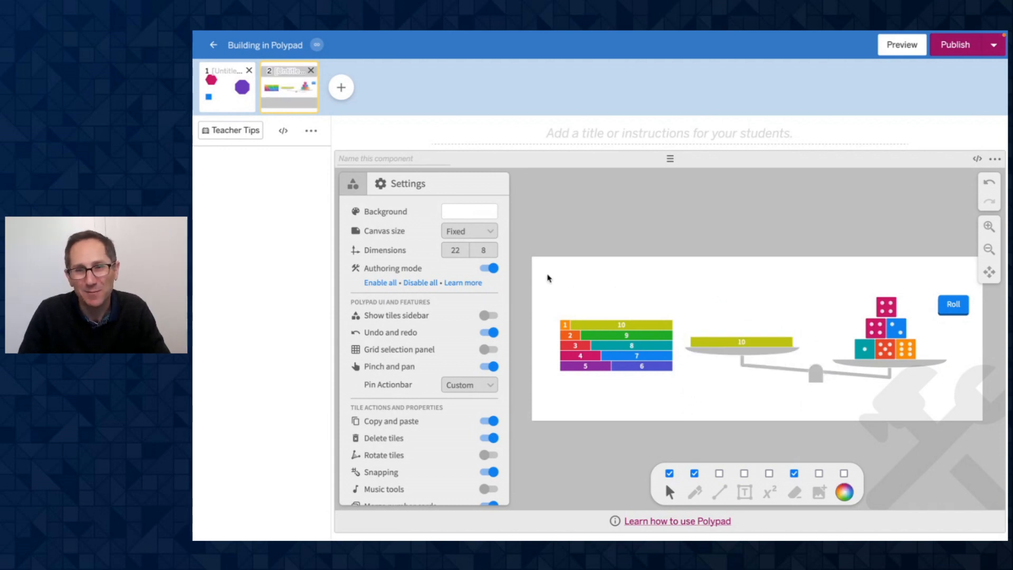
# - Set the canvas width to 23 and shift the Roll button and the loaded balance scale toward the canvas's right edge
pyautogui.click(465, 248)
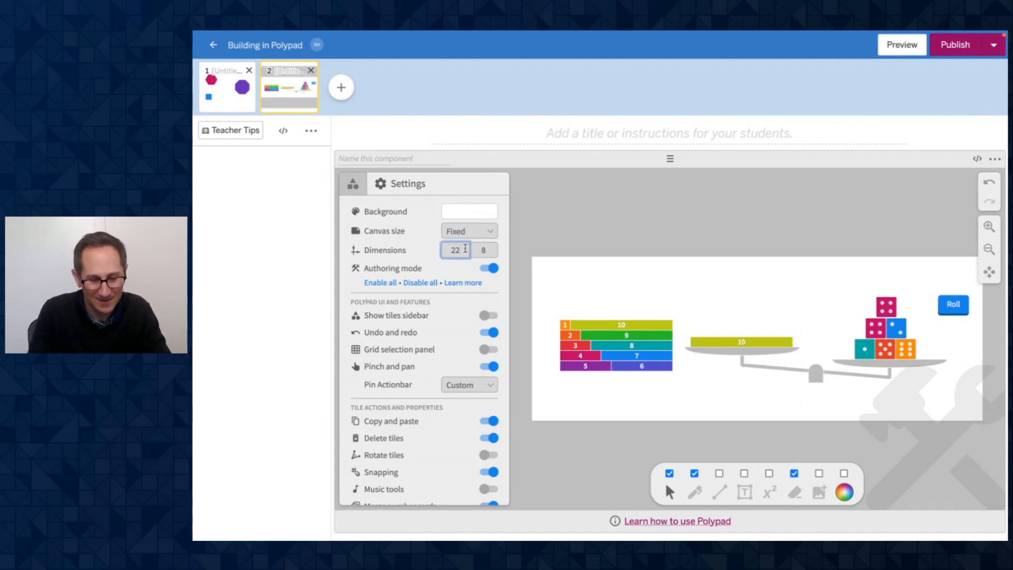
pyautogui.press('Up')
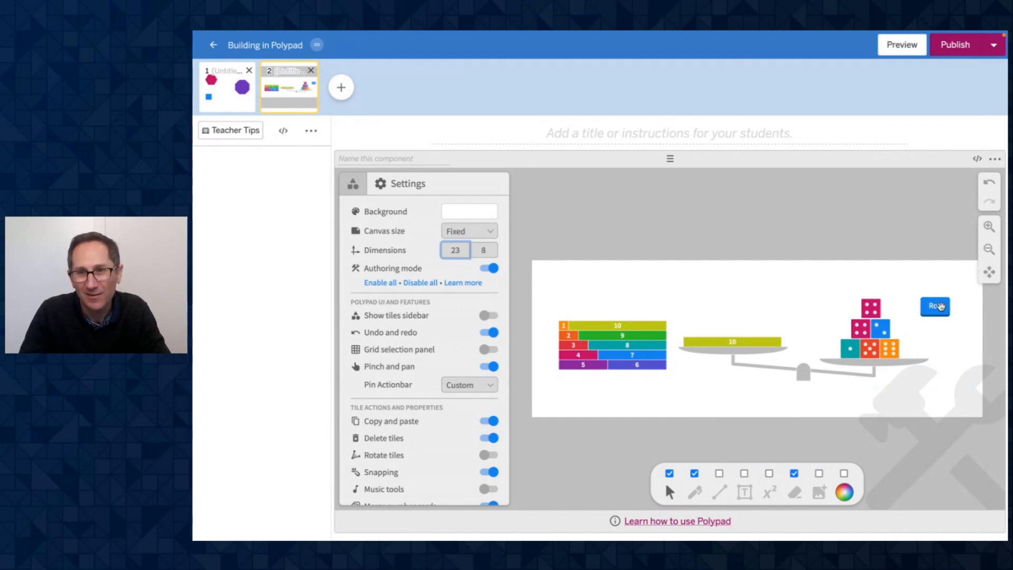
pyautogui.moveTo(941, 306); pyautogui.dragTo(961, 297)
pyautogui.moveTo(709, 289); pyautogui.dragTo(827, 383)
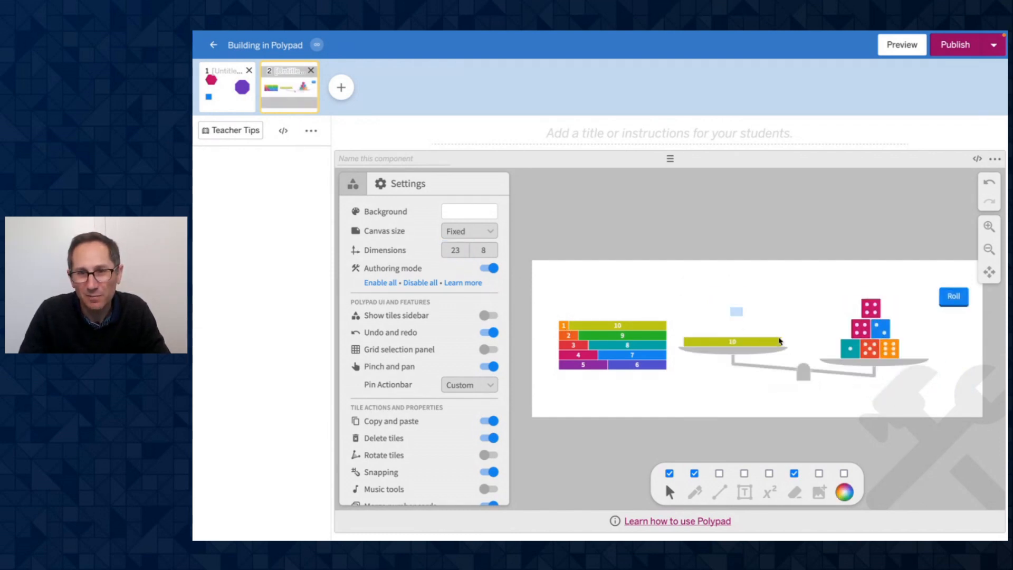
pyautogui.moveTo(735, 311); pyautogui.dragTo(911, 397)
pyautogui.moveTo(803, 376); pyautogui.dragTo(820, 381)
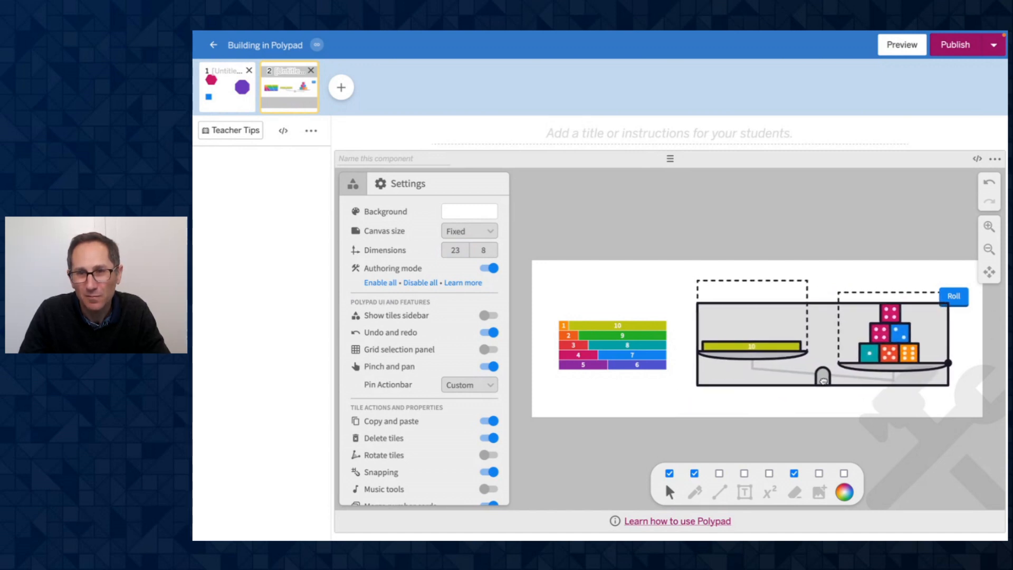
pyautogui.click(648, 385)
# - Delete the 10 bar copy from the scale pan and move the Roll button into the canvas's upper-right corner
pyautogui.click(736, 343)
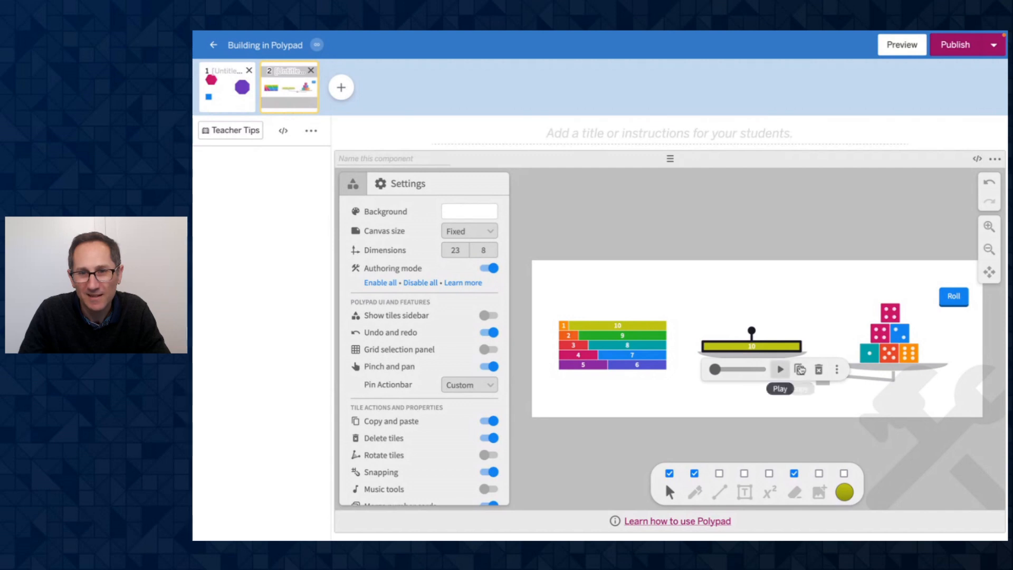
pyautogui.click(819, 370)
pyautogui.moveTo(950, 296); pyautogui.dragTo(957, 275)
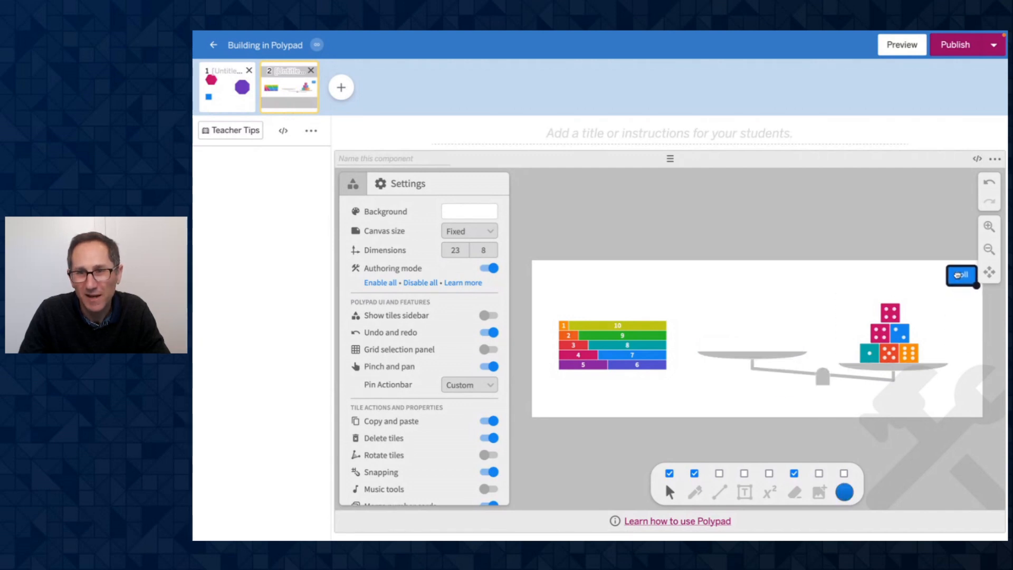
pyautogui.click(591, 240)
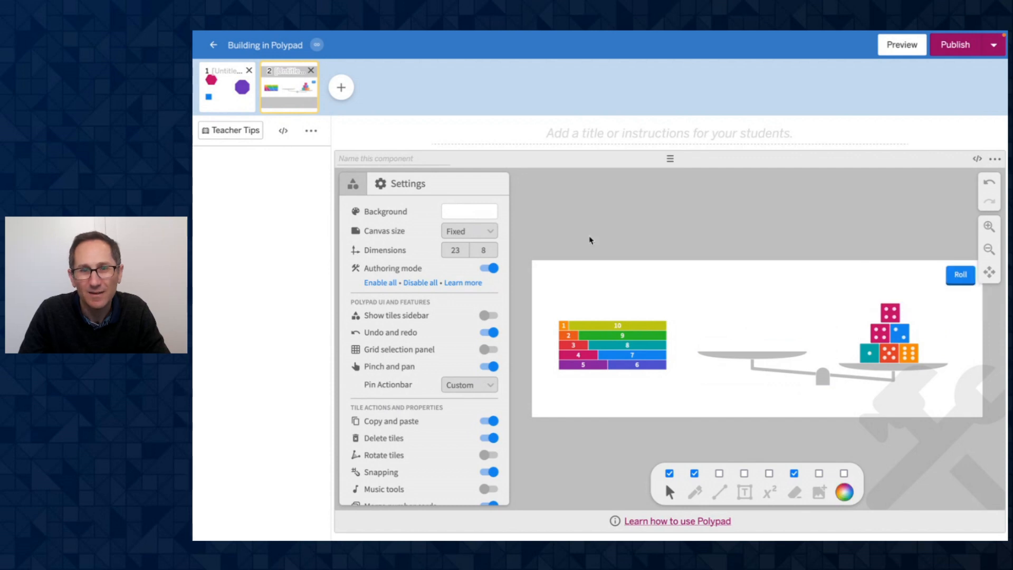
# - Turn off Authoring mode, test the Roll button in the student preview, and close the preview
pyautogui.click(488, 270)
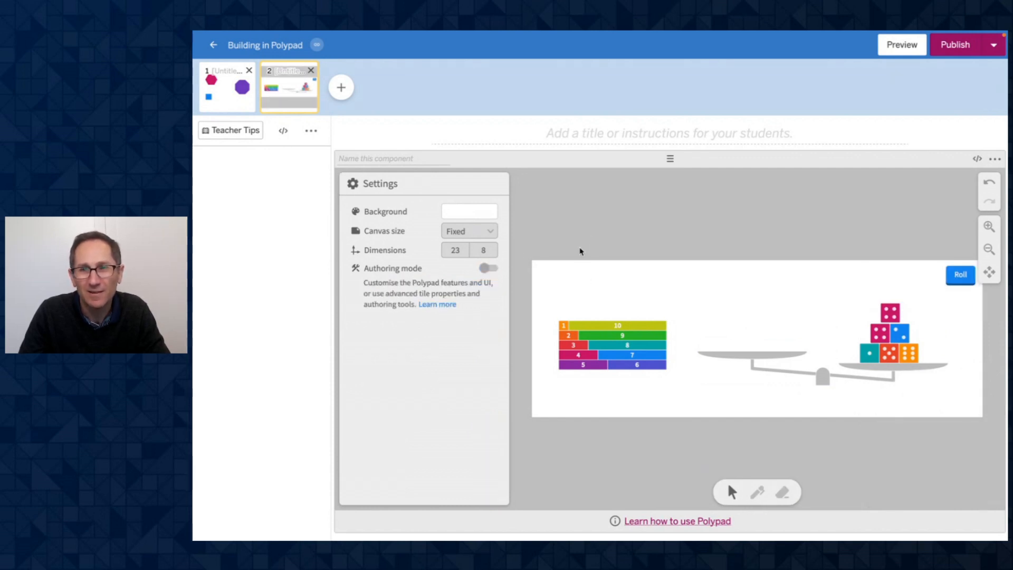
pyautogui.click(900, 45)
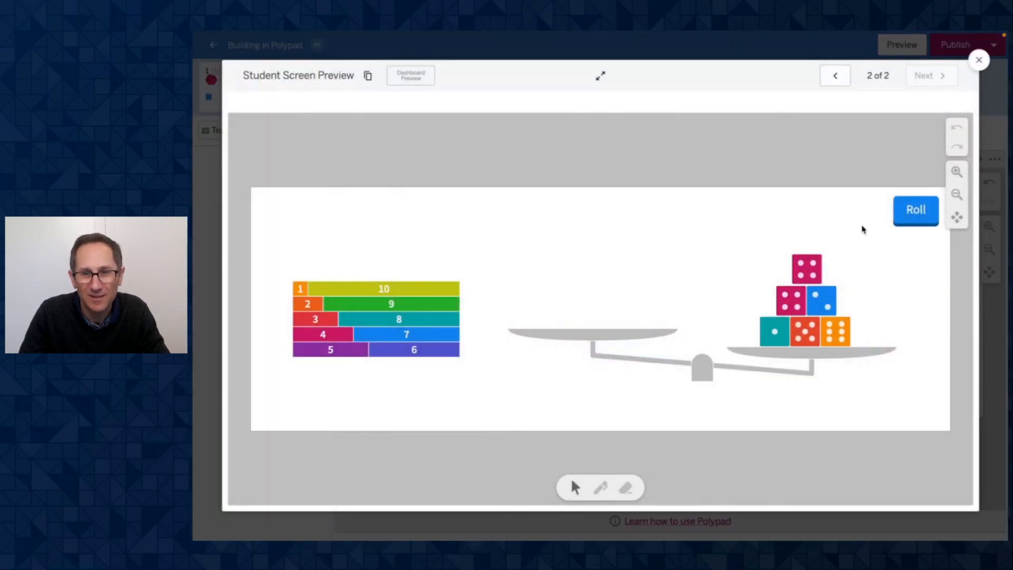
pyautogui.click(917, 209)
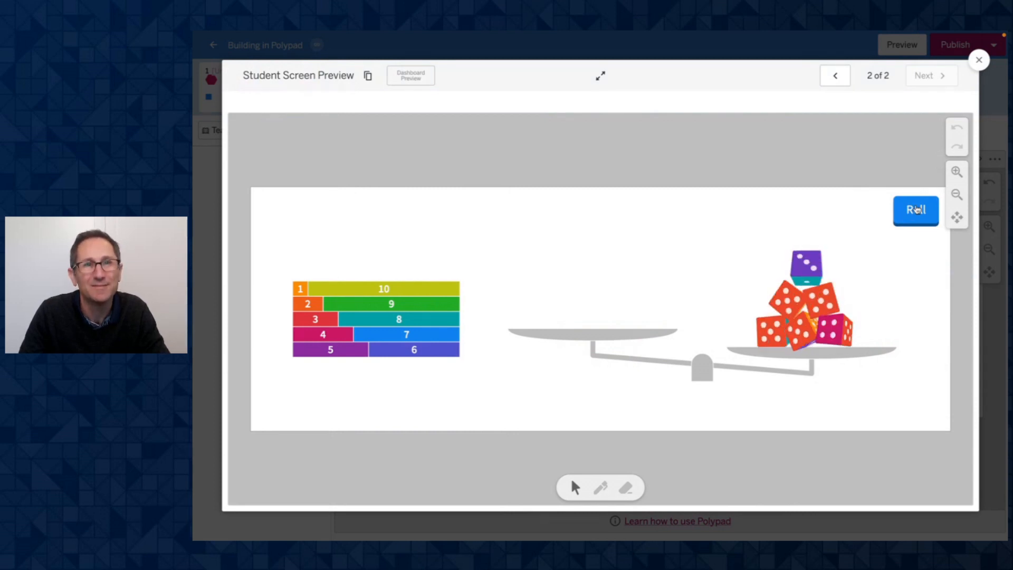
pyautogui.click(980, 60)
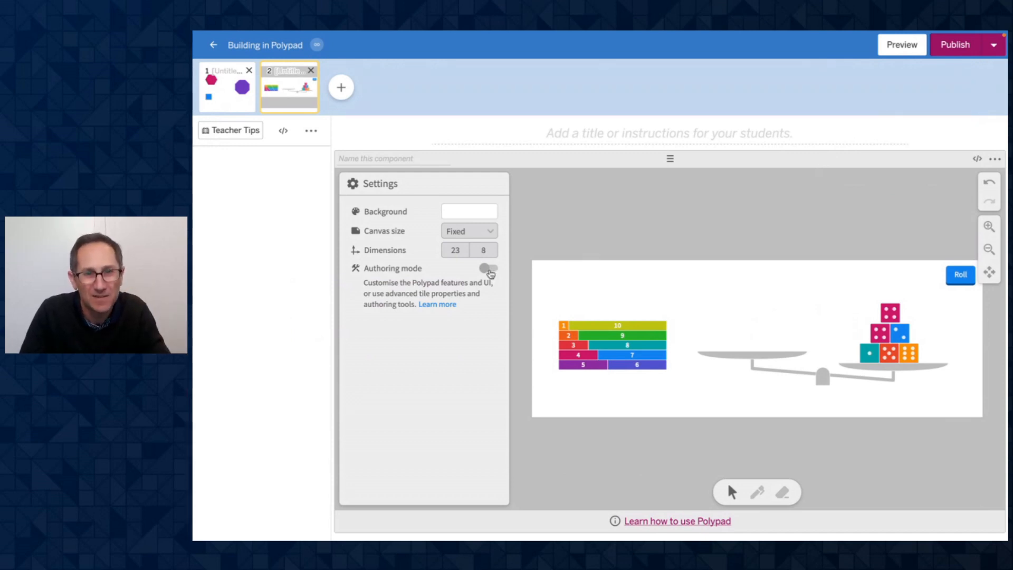
pyautogui.click(490, 269)
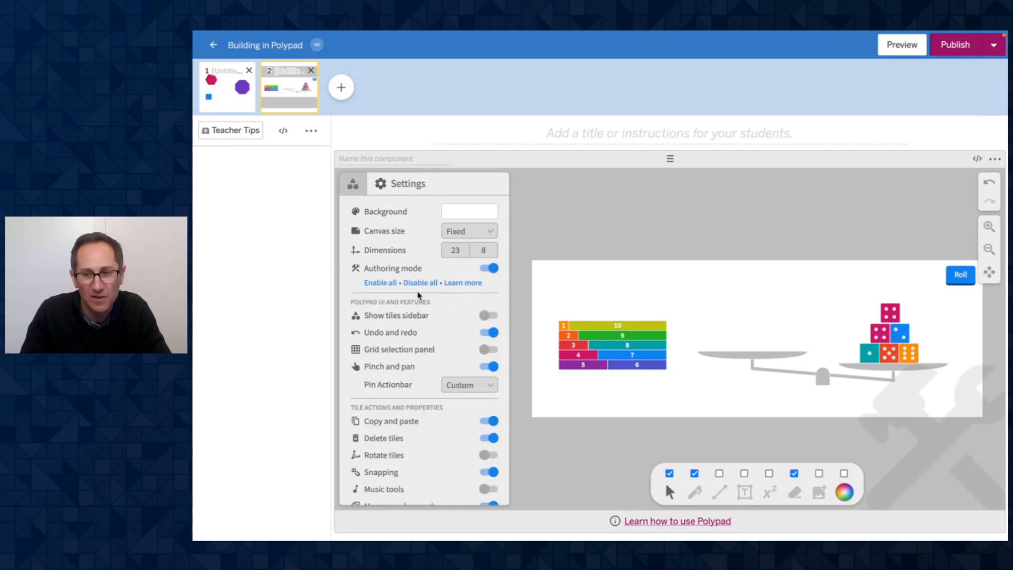
pyautogui.click(489, 269)
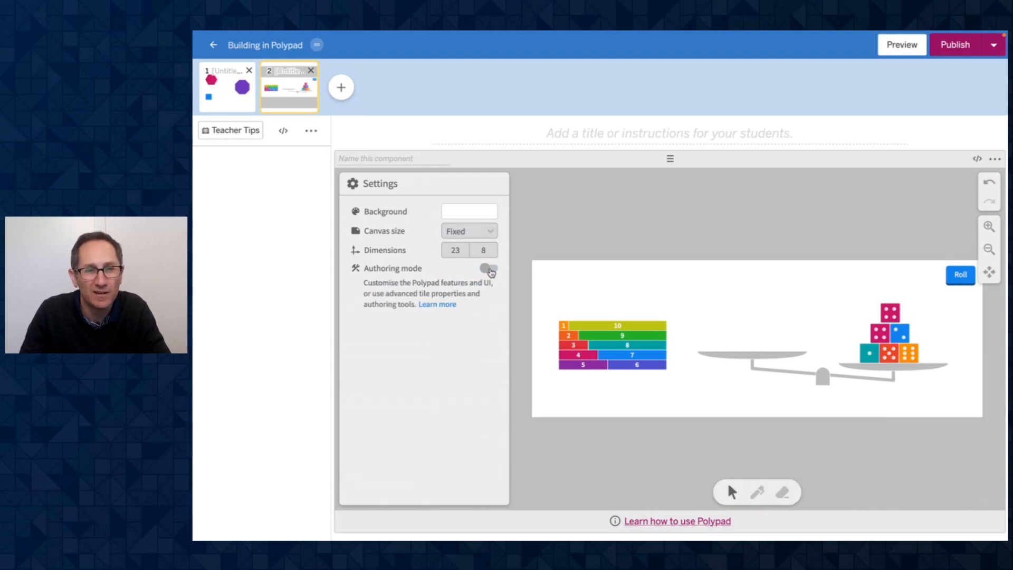
# - Publish the activity and open its assignment options
pyautogui.click(954, 50)
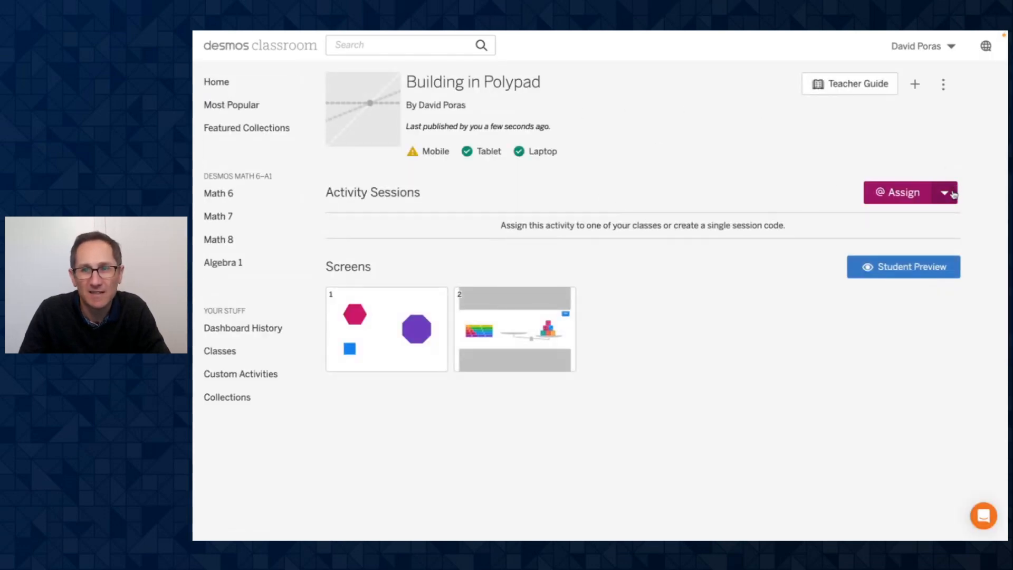
pyautogui.click(945, 193)
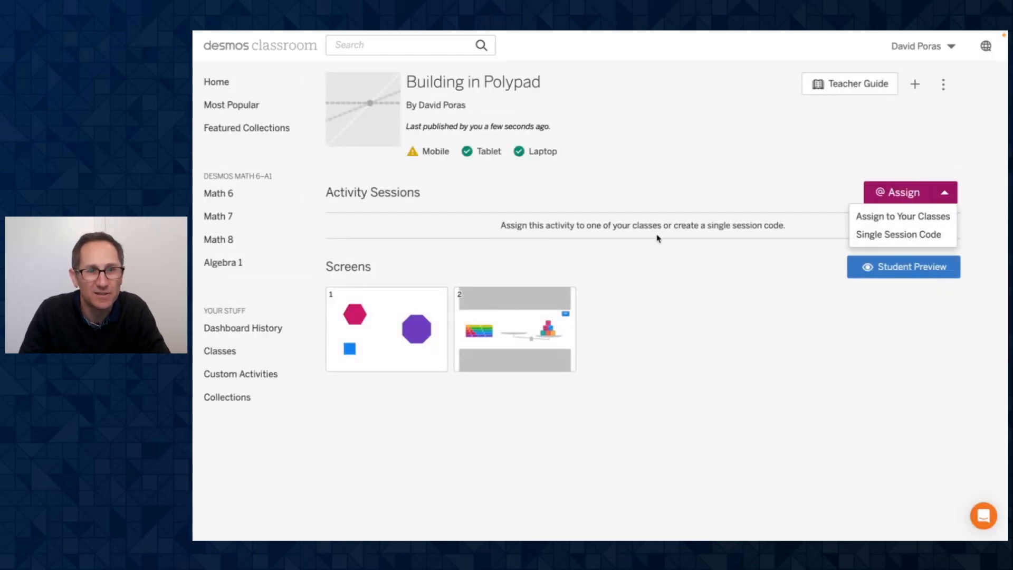
# - Preview screen 2 of the published activity, roll the dice there, and close the preview
pyautogui.click(528, 326)
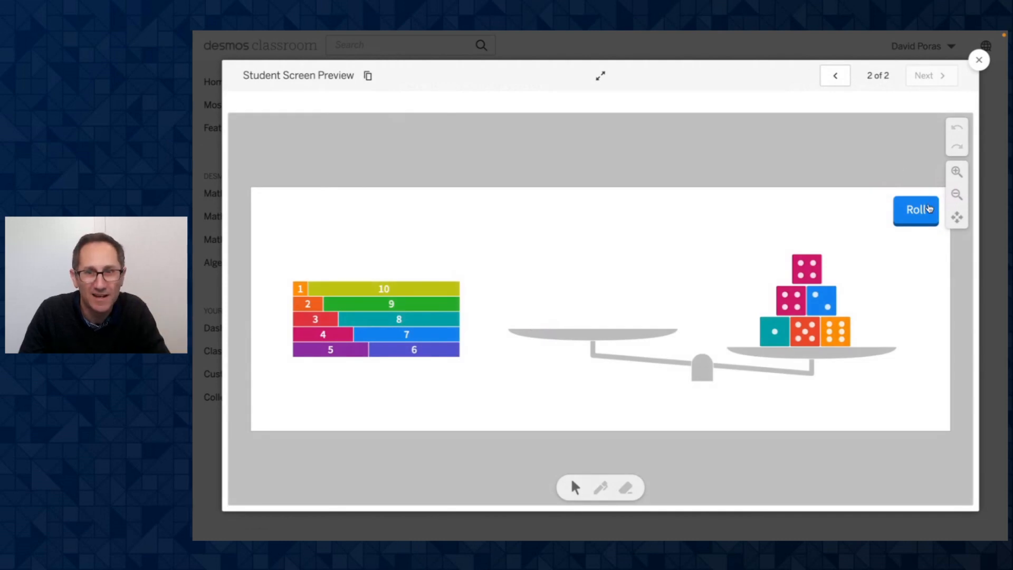
pyautogui.click(930, 208)
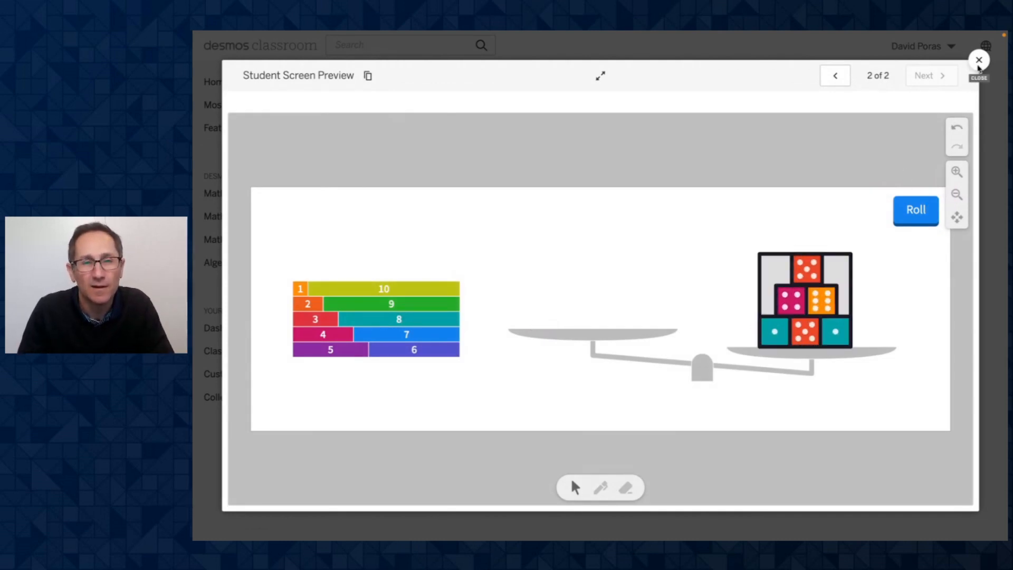
pyautogui.click(979, 61)
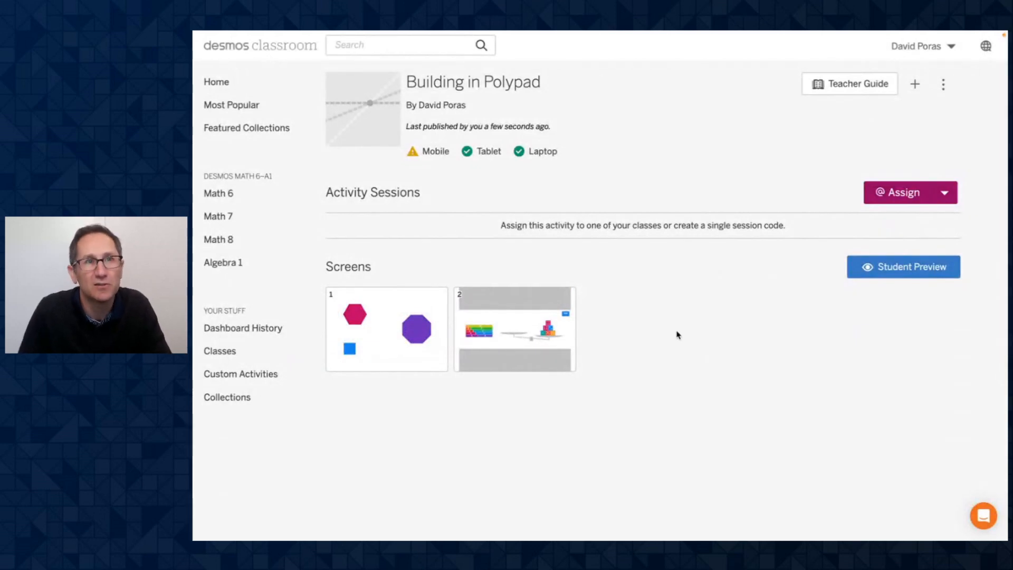